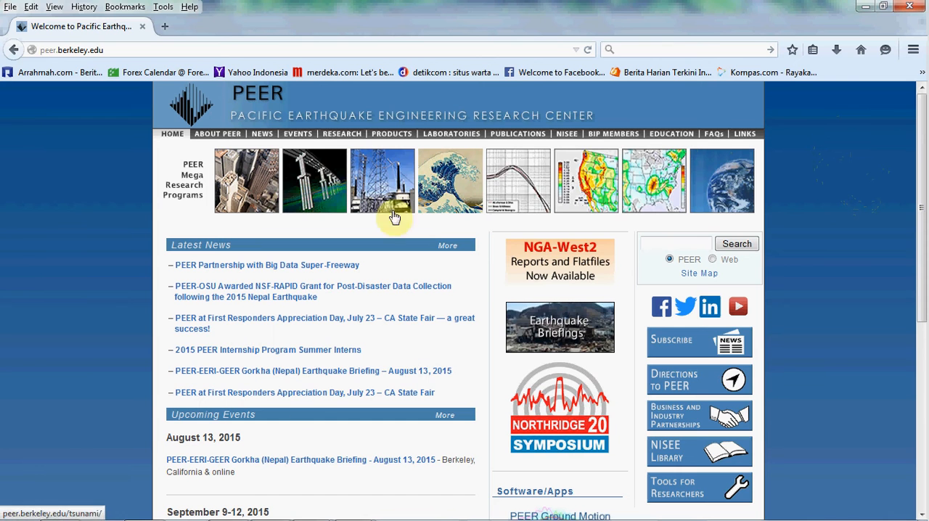
- Switch to San Fernando-X(unscaled).txt in Notepad and enlarge its window to show more of the record
{"action": "left_click", "coordinate": [276, 509]}
{"action": "left_click_drag", "start_coordinate": [500, 260], "coordinate": [501, 256]}
{"action": "left_click_drag", "start_coordinate": [520, 78], "coordinate": [436, 60]}
{"action": "left_click", "coordinate": [428, 147]}
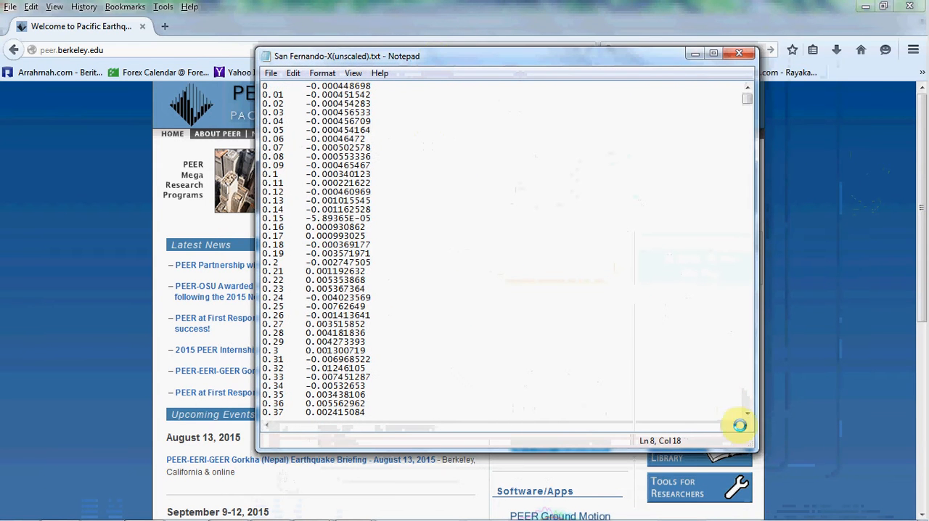
{"action": "left_click_drag", "start_coordinate": [750, 443], "coordinate": [811, 486]}
{"action": "left_click", "coordinate": [409, 303]}
{"action": "left_click", "coordinate": [338, 165]}
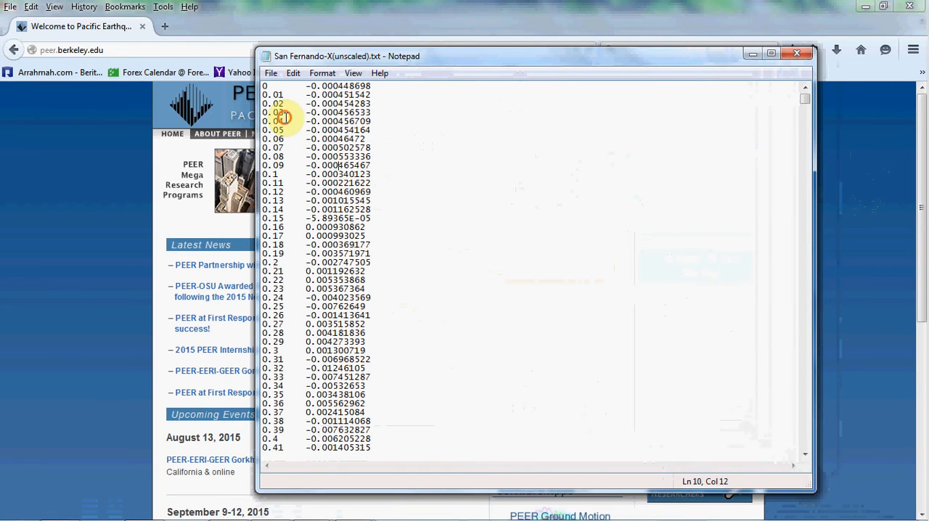
- Examine the two data columns of the unscaled San Fernando record and close the file
{"action": "left_click_drag", "start_coordinate": [263, 86], "coordinate": [372, 378]}
{"action": "scroll", "coordinate": [378, 294], "scroll_direction": "down", "scroll_amount": 12}
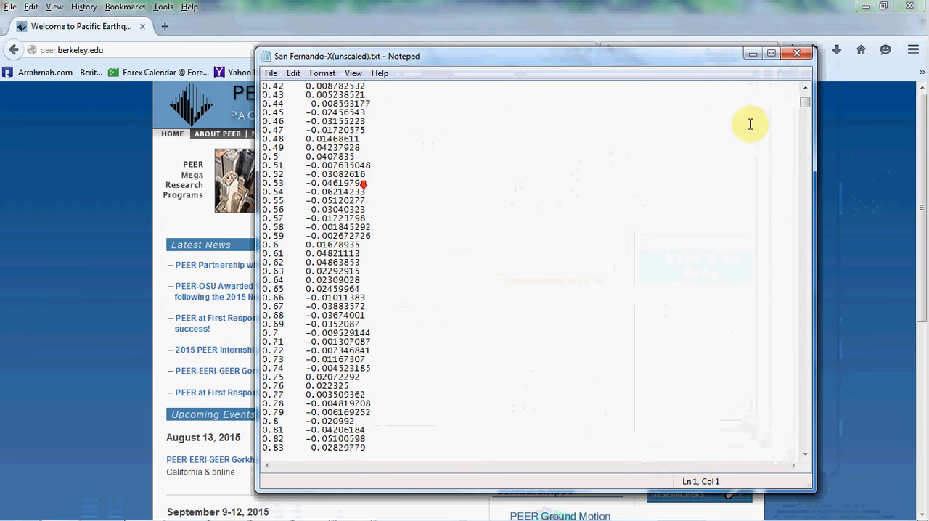
{"action": "mouse_move", "coordinate": [798, 99]}
{"action": "left_mouse_down"}
{"action": "mouse_move", "coordinate": [799, 249]}
{"action": "mouse_move", "coordinate": [794, 87]}
{"action": "left_mouse_up"}
{"action": "left_click", "coordinate": [447, 168]}
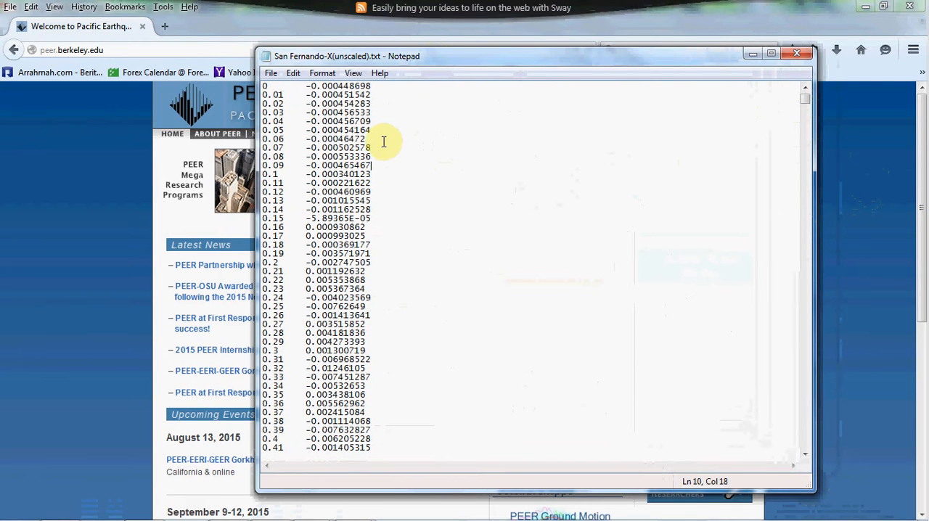
{"action": "left_click", "coordinate": [376, 86]}
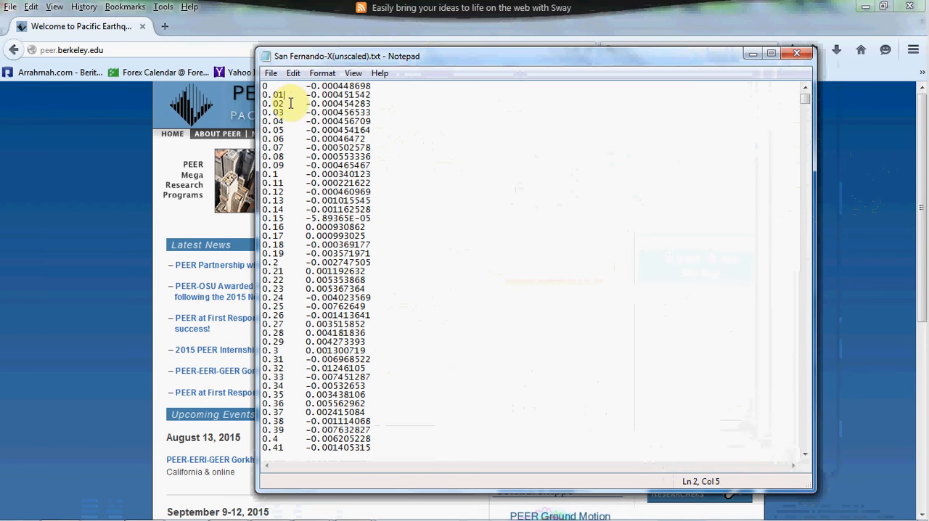
{"action": "left_click", "coordinate": [298, 113]}
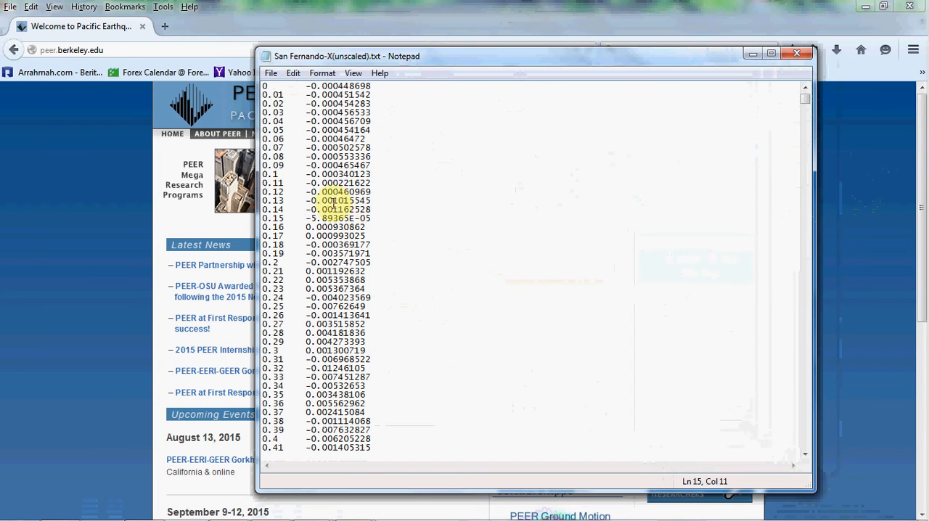
{"action": "left_click", "coordinate": [799, 53]}
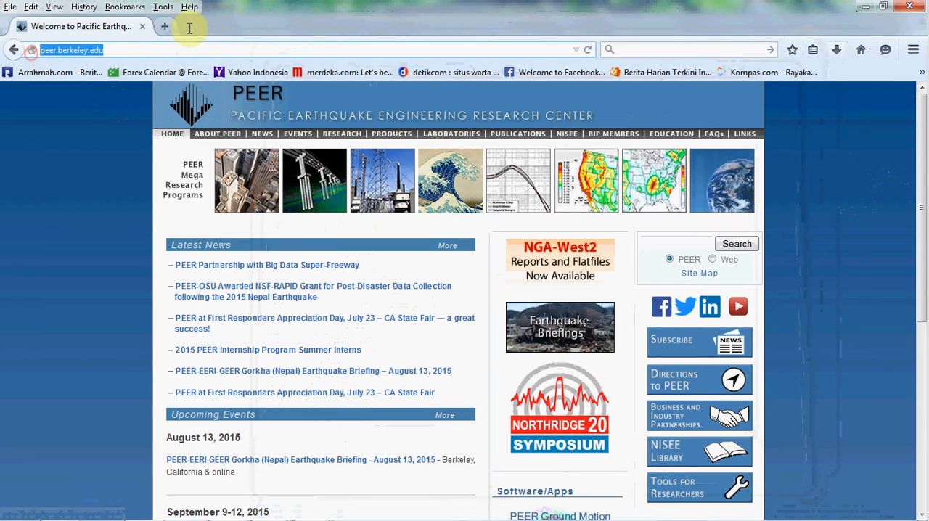
- Open the PEER Ground Motion Database from the homepage's Software/Apps section in a new browser tab and switch to it
{"action": "left_click", "coordinate": [129, 160]}
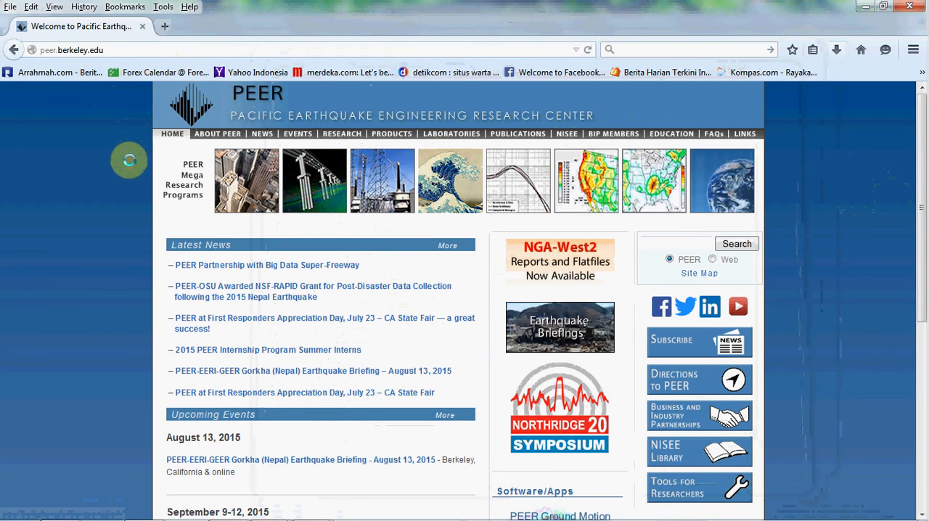
{"action": "scroll", "coordinate": [129, 165], "scroll_direction": "down", "scroll_amount": 2}
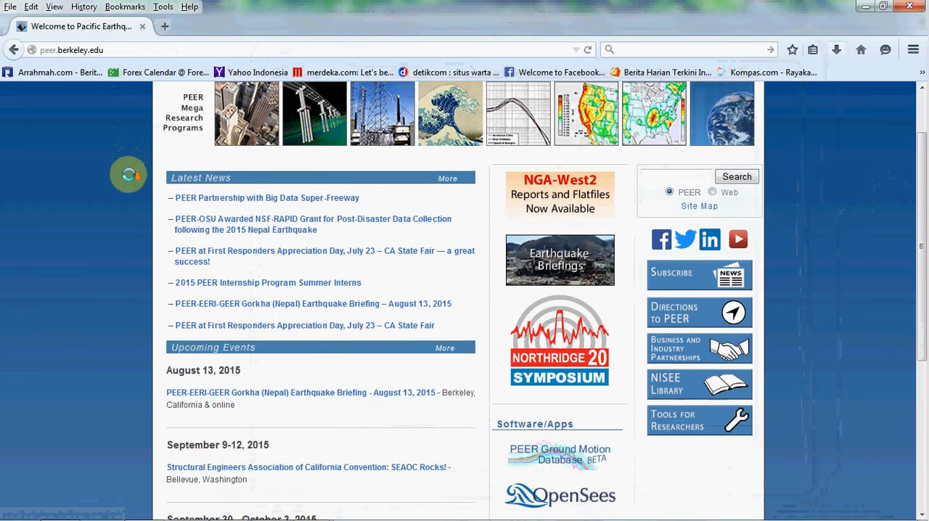
{"action": "scroll", "coordinate": [130, 176], "scroll_direction": "down", "scroll_amount": 2}
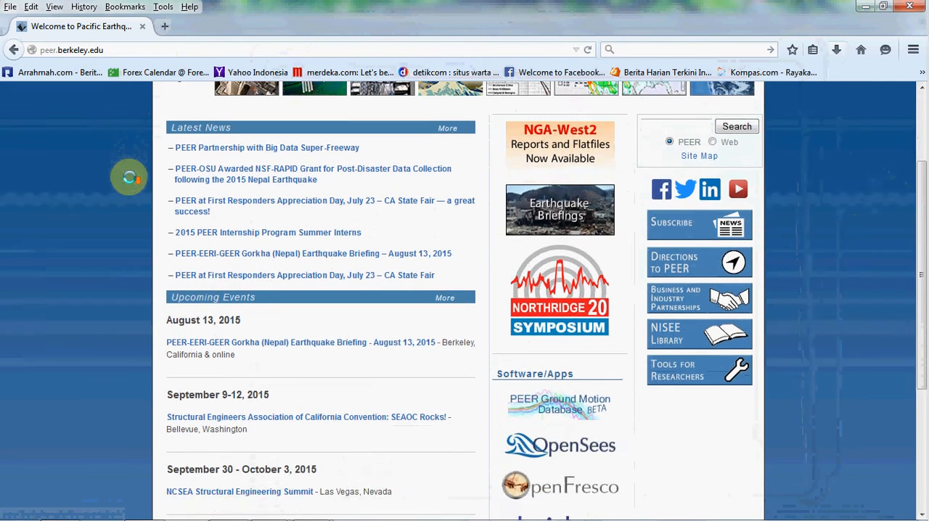
{"action": "scroll", "coordinate": [130, 176], "scroll_direction": "up", "scroll_amount": 4}
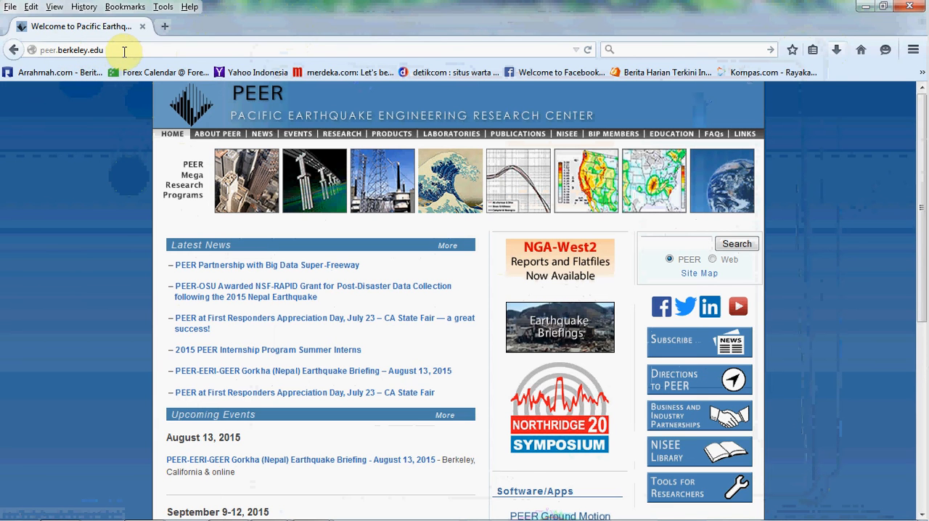
{"action": "scroll", "coordinate": [556, 215], "scroll_direction": "down", "scroll_amount": 2}
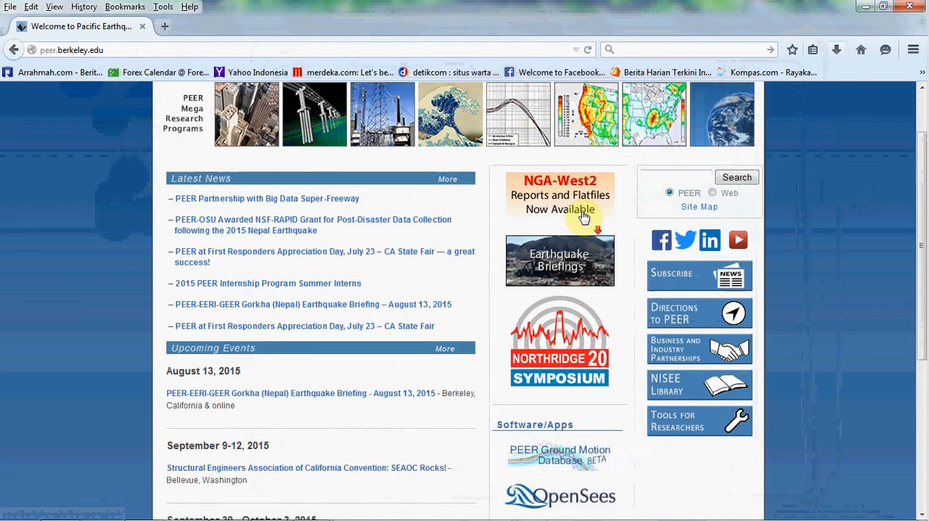
{"action": "scroll", "coordinate": [567, 262], "scroll_direction": "down", "scroll_amount": 1}
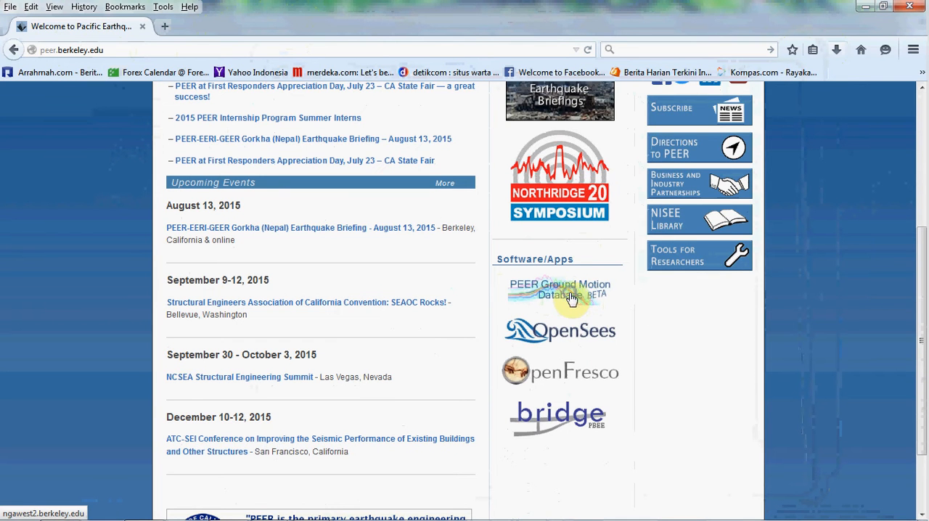
{"action": "right_click", "coordinate": [571, 297]}
{"action": "left_click", "coordinate": [624, 72]}
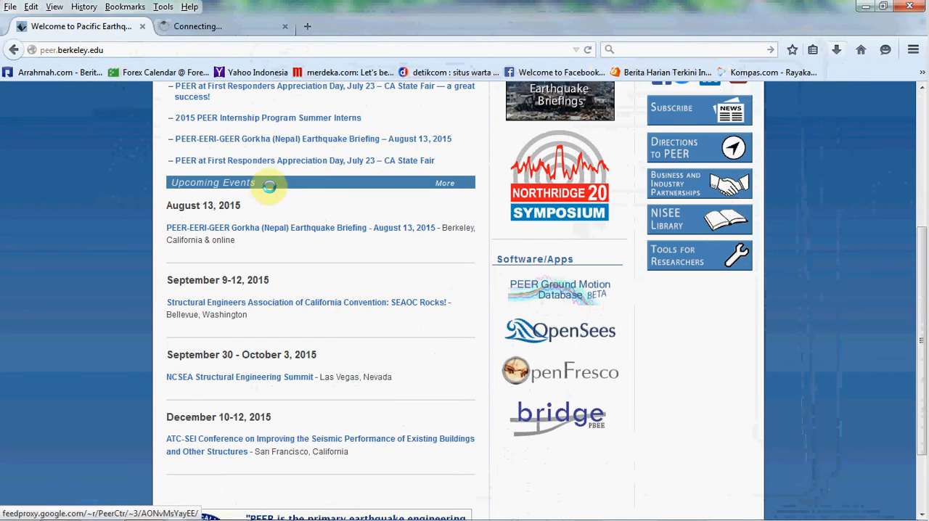
{"action": "left_click", "coordinate": [228, 27]}
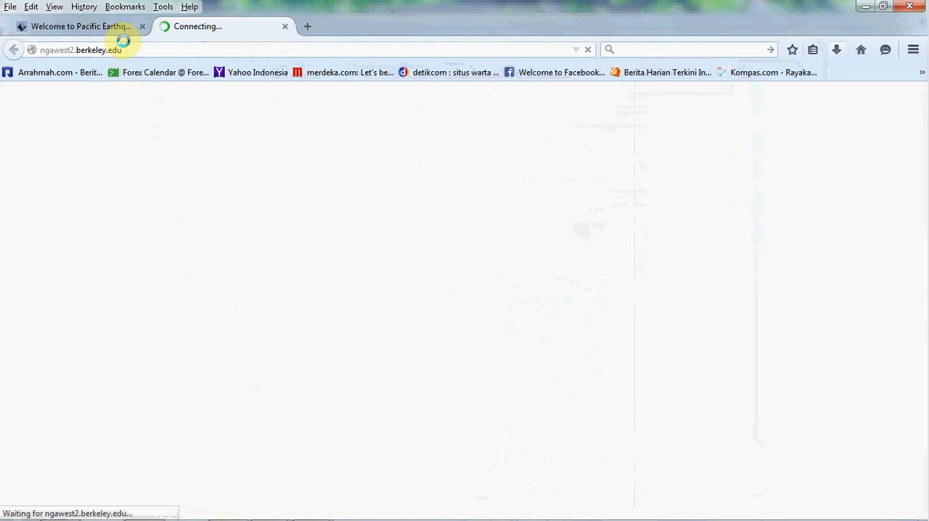
- Review the PEER homepage and its Software/Apps links again and return to the ground motion database tab
{"action": "left_click", "coordinate": [85, 26]}
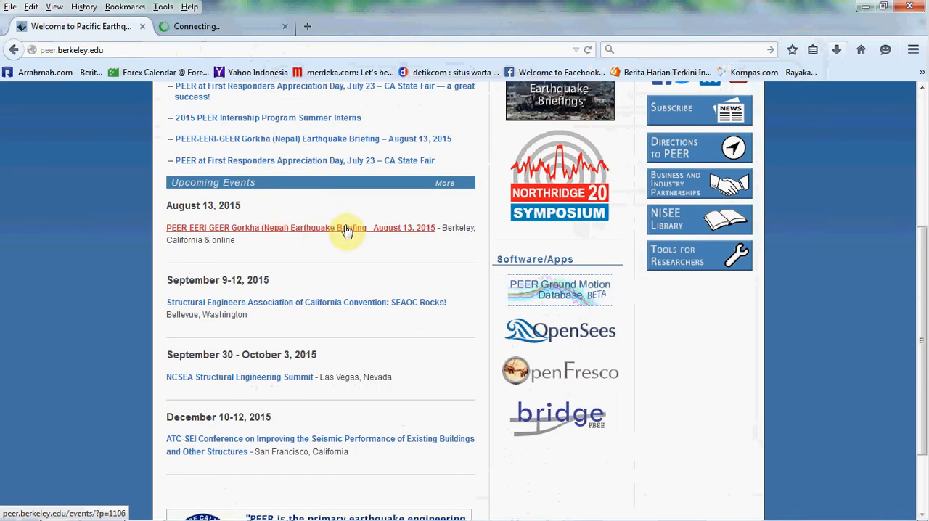
{"action": "scroll", "coordinate": [346, 230], "scroll_direction": "up", "scroll_amount": 3}
{"action": "mouse_move", "coordinate": [282, 510]}
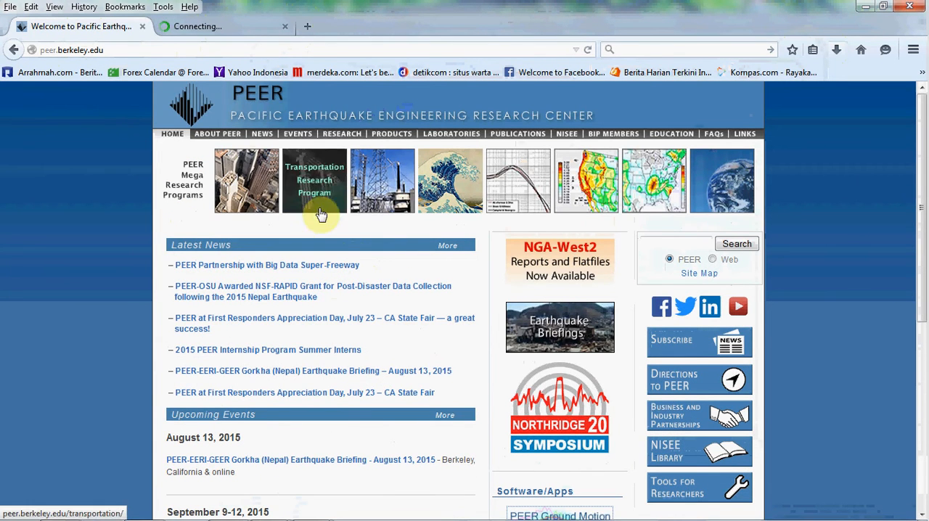
{"action": "scroll", "coordinate": [404, 288], "scroll_direction": "down", "scroll_amount": 2}
{"action": "scroll", "coordinate": [541, 319], "scroll_direction": "down", "scroll_amount": 5}
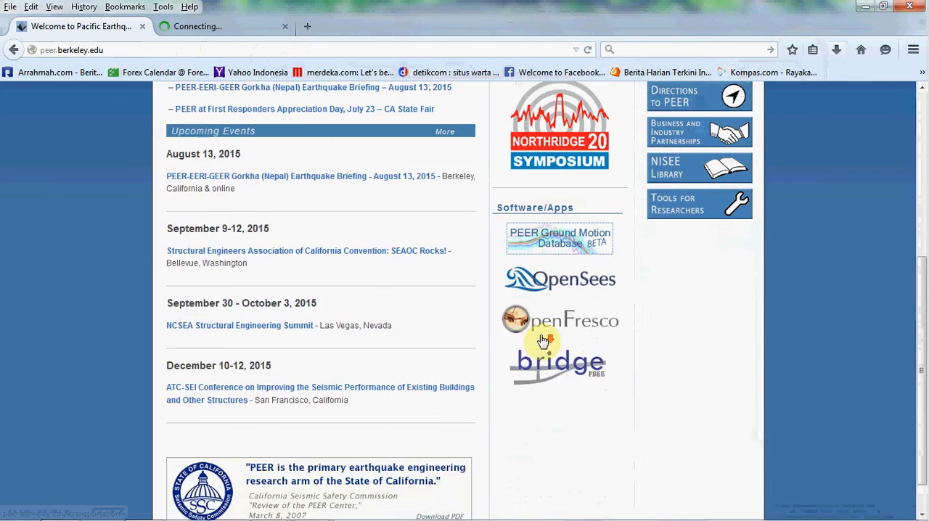
{"action": "left_click", "coordinate": [217, 27]}
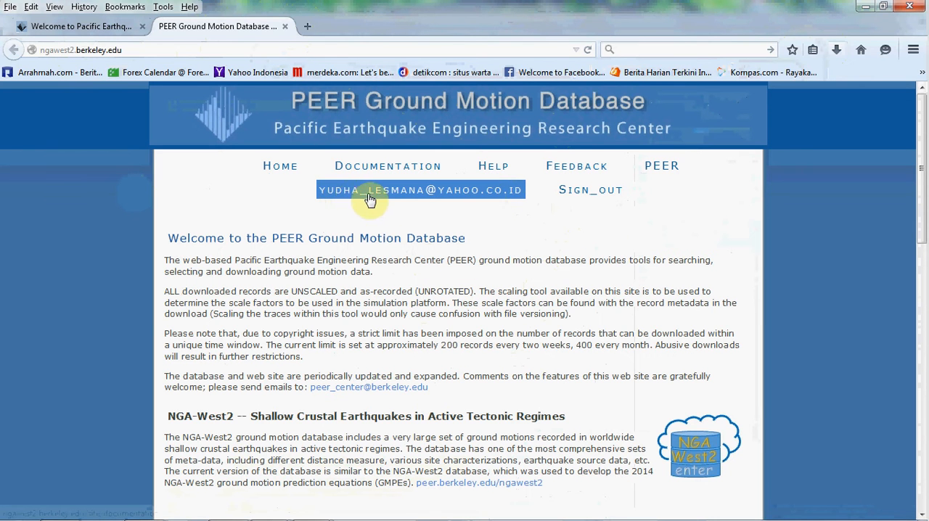
- Look over the ground motion database's welcome page and enter the NGA-West2 database
{"action": "left_click", "coordinate": [435, 200]}
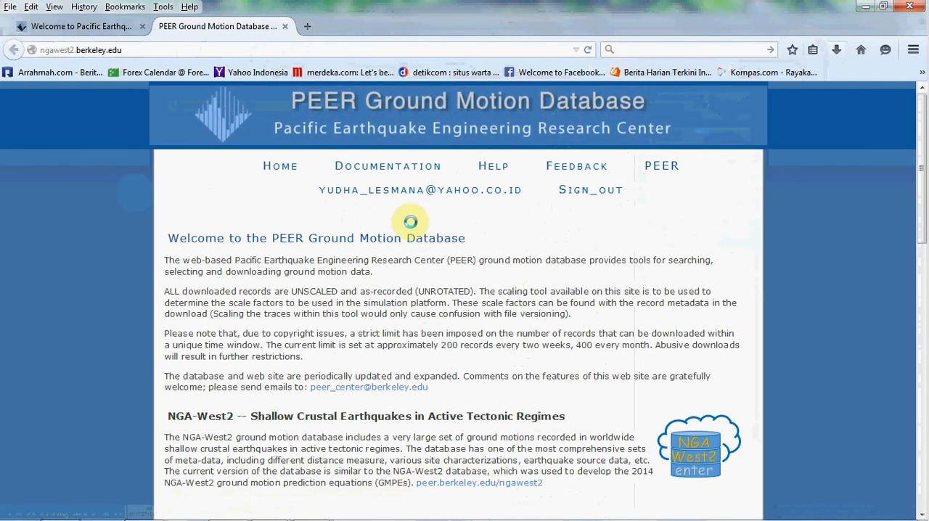
{"action": "scroll", "coordinate": [448, 277], "scroll_direction": "down", "scroll_amount": 2}
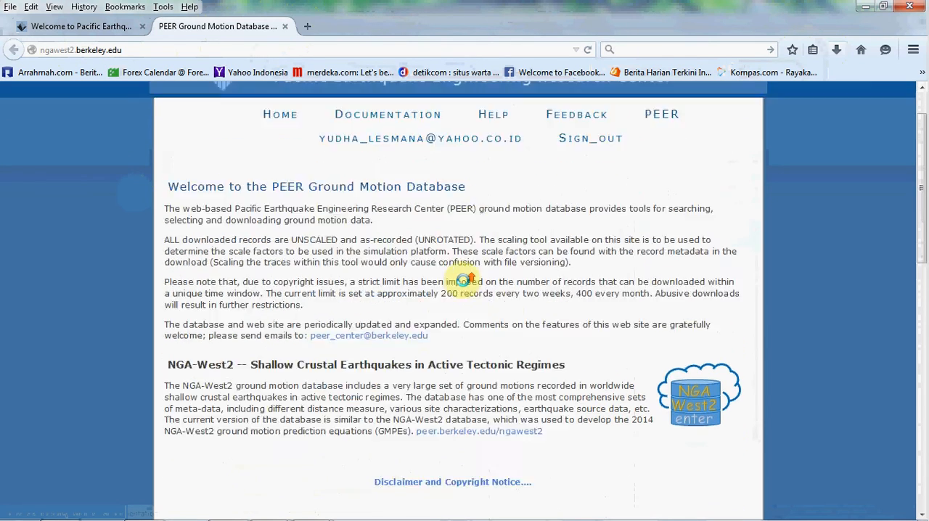
{"action": "scroll", "coordinate": [450, 218], "scroll_direction": "up", "scroll_amount": 2}
{"action": "scroll", "coordinate": [551, 276], "scroll_direction": "down", "scroll_amount": 2}
{"action": "scroll", "coordinate": [410, 195], "scroll_direction": "up", "scroll_amount": 2}
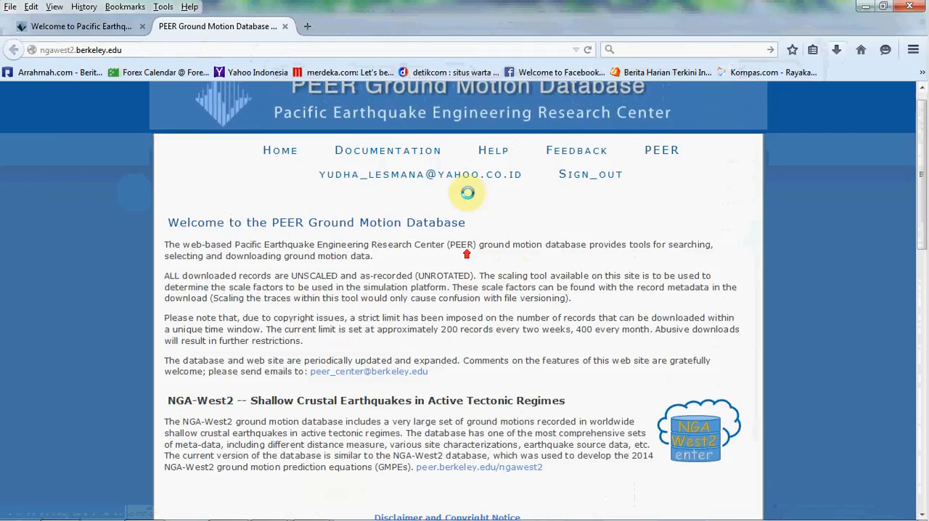
{"action": "scroll", "coordinate": [450, 276], "scroll_direction": "down", "scroll_amount": 2}
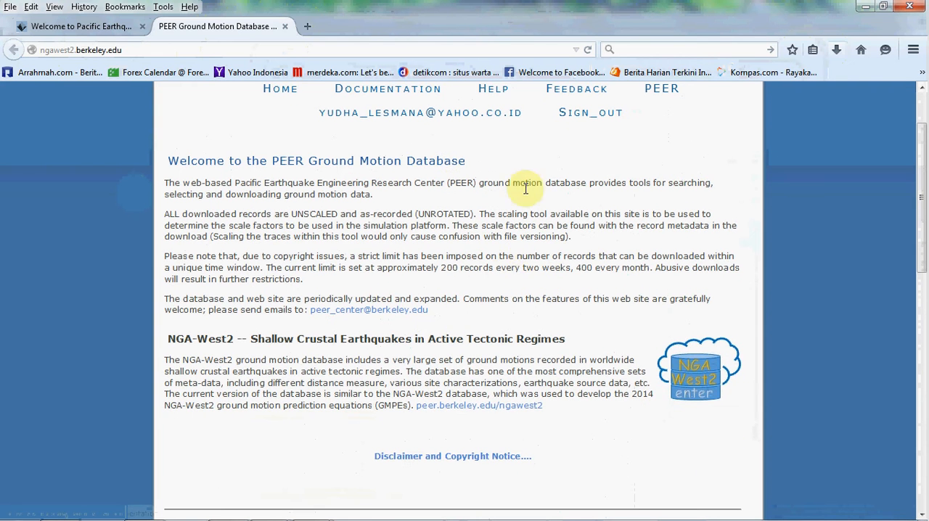
{"action": "left_click", "coordinate": [706, 383]}
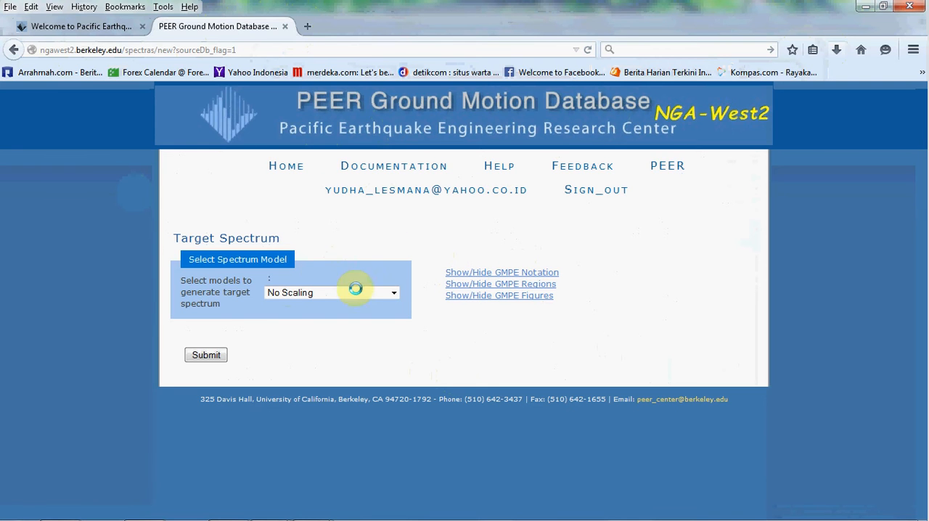
- Check the available target spectrum models and submit the form with No Scaling selected
{"action": "left_click", "coordinate": [394, 291]}
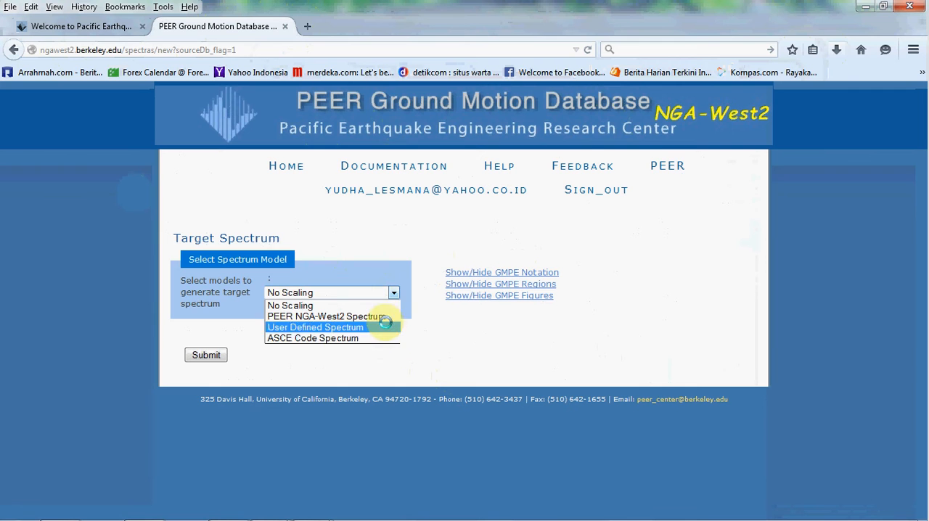
{"action": "left_click", "coordinate": [416, 261]}
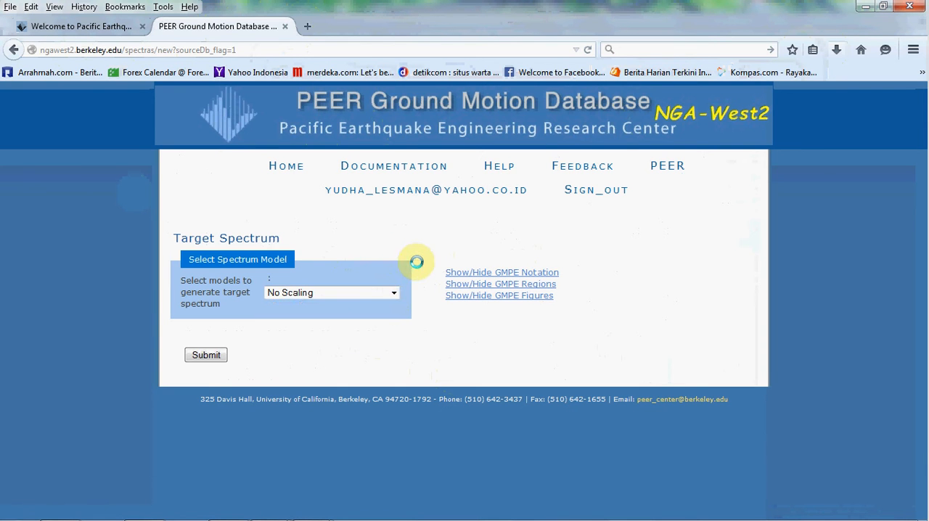
{"action": "left_click", "coordinate": [206, 355]}
- Examine the New Search form's record characteristics, search parameters and suite options
{"action": "scroll", "coordinate": [656, 332], "scroll_direction": "down", "scroll_amount": 3}
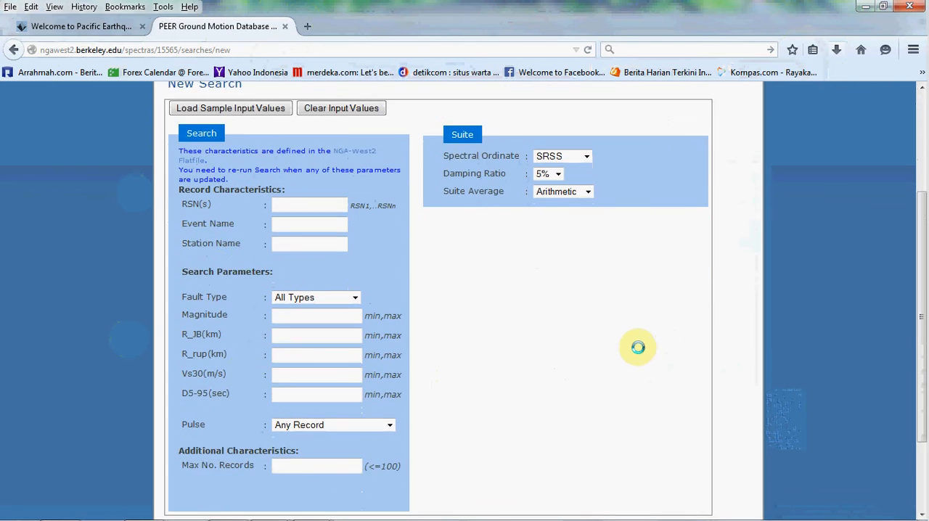
{"action": "scroll", "coordinate": [638, 351], "scroll_direction": "down", "scroll_amount": 2}
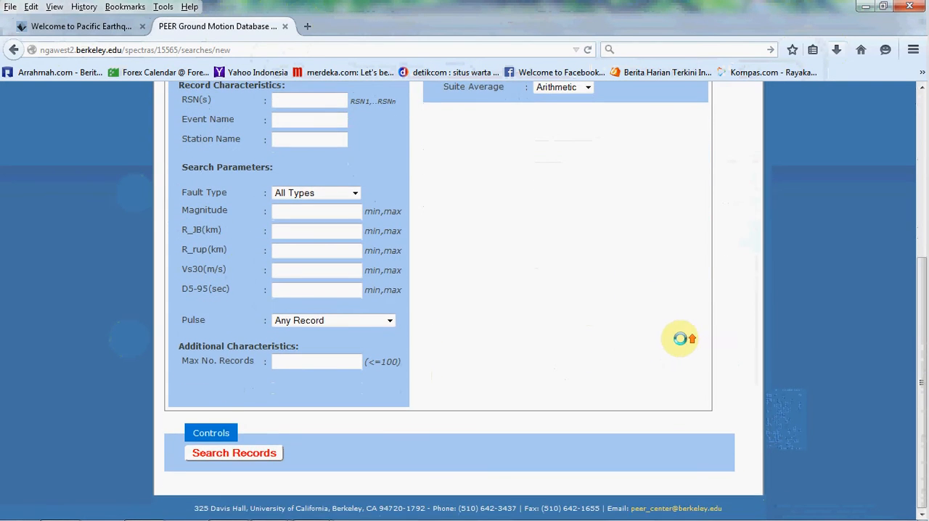
{"action": "scroll", "coordinate": [653, 345], "scroll_direction": "up", "scroll_amount": 4}
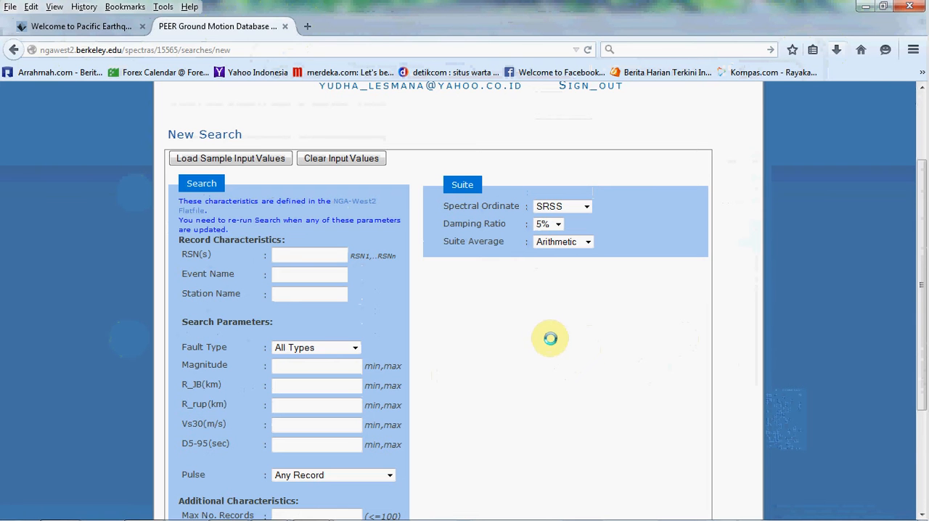
{"action": "scroll", "coordinate": [574, 305], "scroll_direction": "down", "scroll_amount": 2}
{"action": "scroll", "coordinate": [675, 276], "scroll_direction": "up", "scroll_amount": 4}
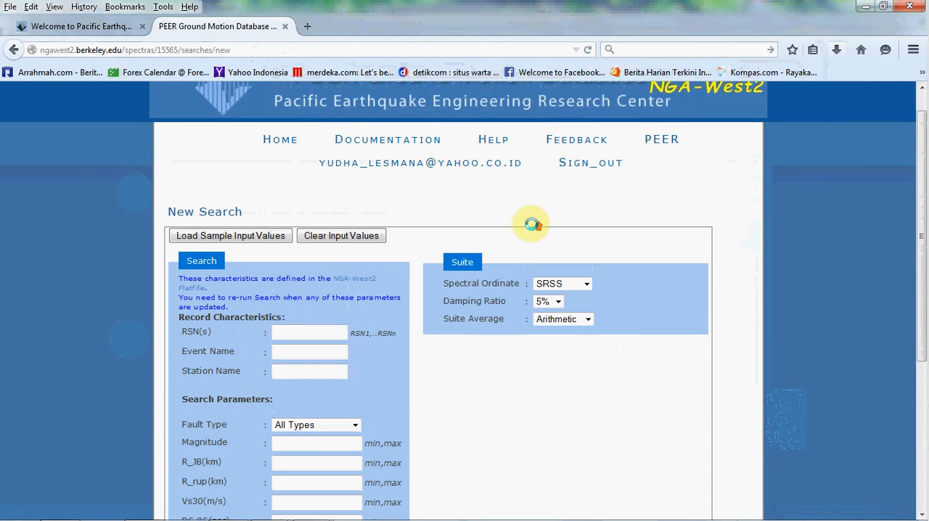
{"action": "scroll", "coordinate": [532, 225], "scroll_direction": "up", "scroll_amount": 1}
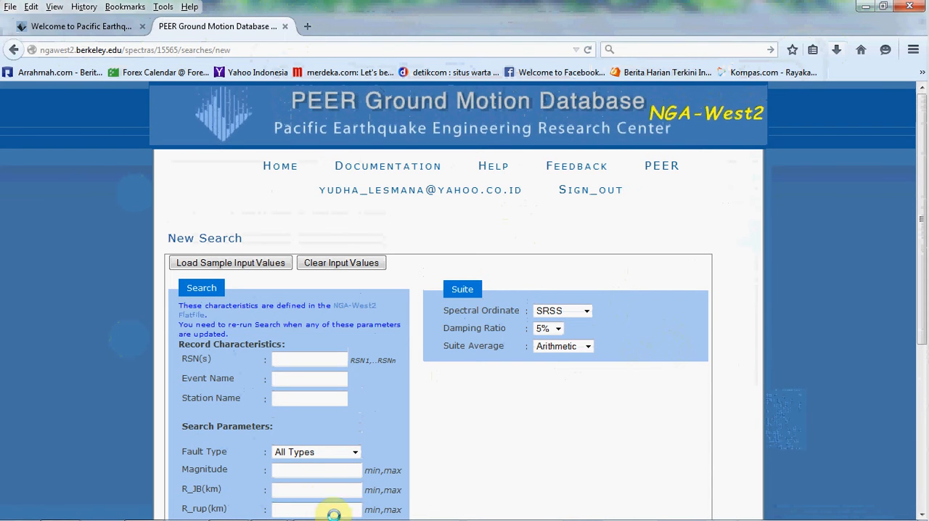
- Switch to the spectrum matching assessment PDF in Adobe Reader and examine Table 1, the list of ground motion records
{"action": "mouse_move", "coordinate": [310, 507]}
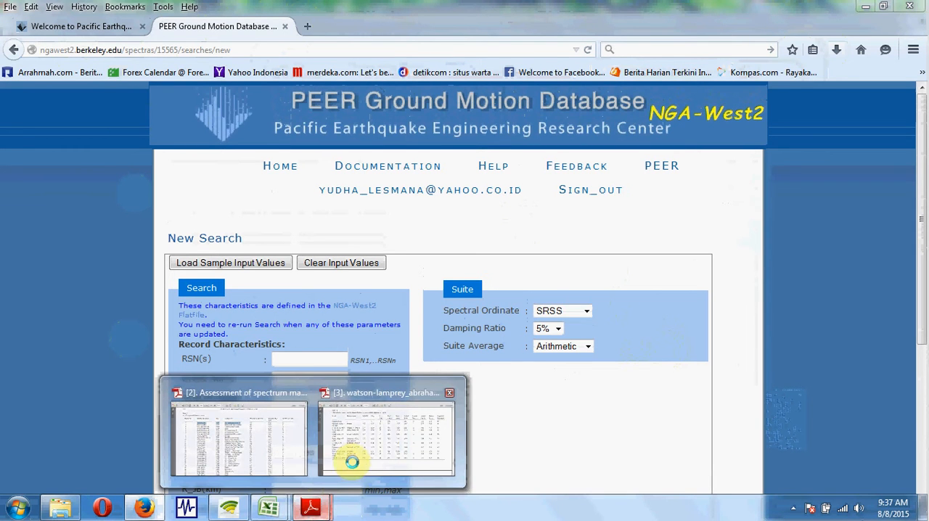
{"action": "left_click", "coordinate": [286, 446]}
{"action": "left_click_drag", "start_coordinate": [420, 281], "coordinate": [429, 287]}
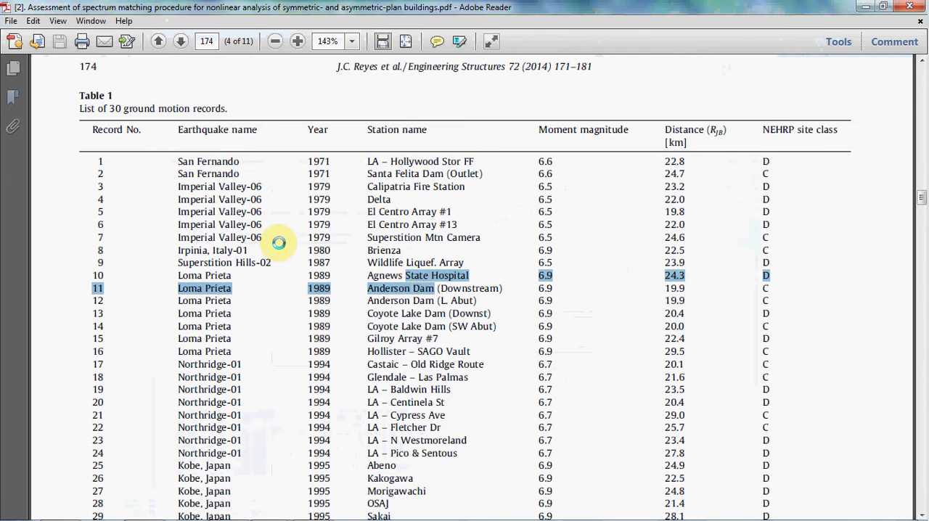
{"action": "left_click", "coordinate": [418, 248]}
{"action": "scroll", "coordinate": [247, 200], "scroll_direction": "down", "scroll_amount": 4}
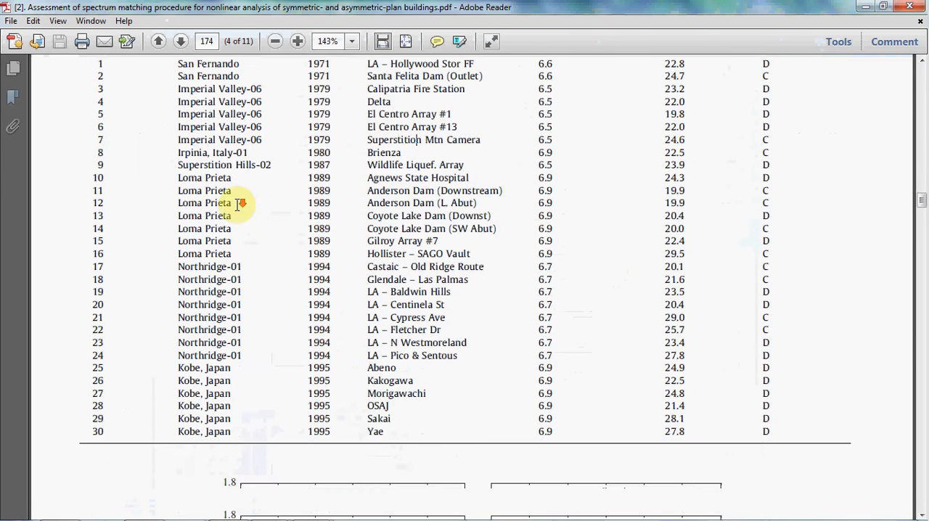
{"action": "scroll", "coordinate": [157, 218], "scroll_direction": "up", "scroll_amount": 3}
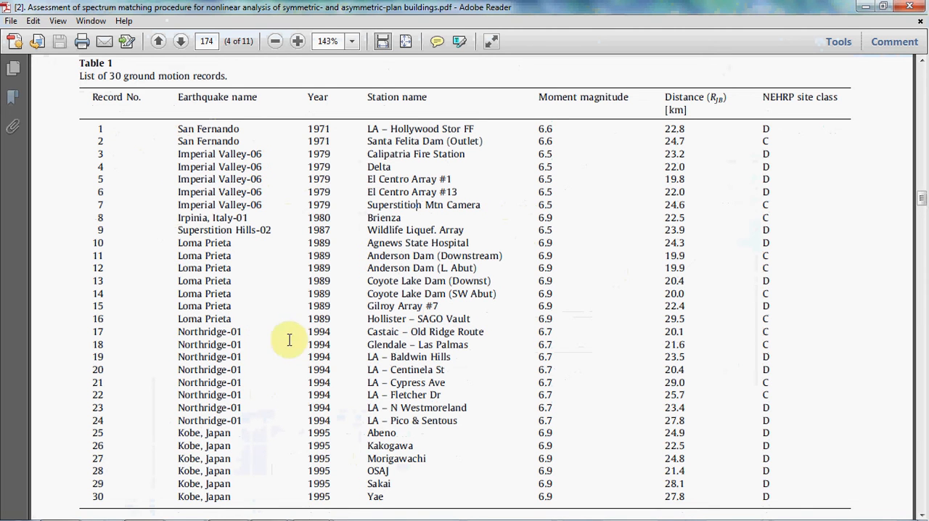
- Look through the 30 ground motion records in Table 1 and check record 1's earthquake name and year
{"action": "scroll", "coordinate": [304, 314], "scroll_direction": "down", "scroll_amount": 2}
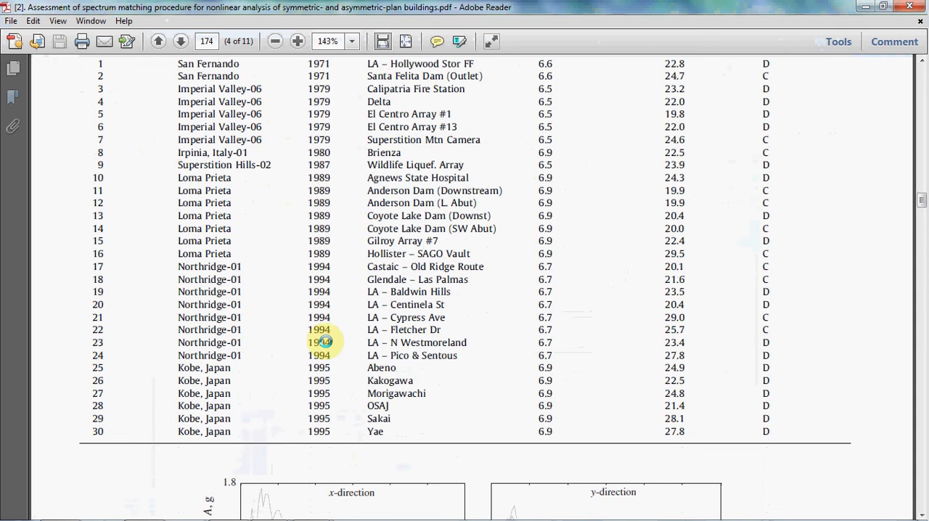
{"action": "scroll", "coordinate": [341, 291], "scroll_direction": "up", "scroll_amount": 2}
{"action": "scroll", "coordinate": [245, 303], "scroll_direction": "down", "scroll_amount": 1}
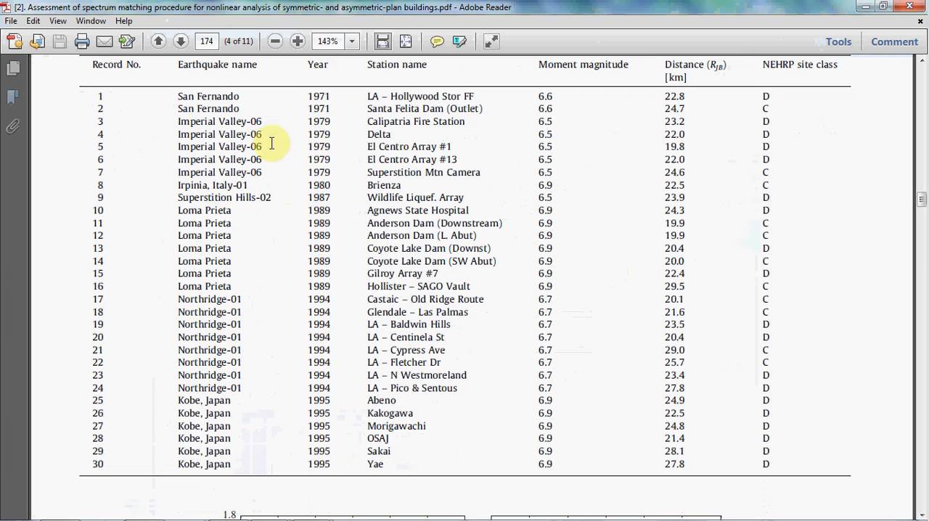
{"action": "scroll", "coordinate": [249, 134], "scroll_direction": "up", "scroll_amount": 1}
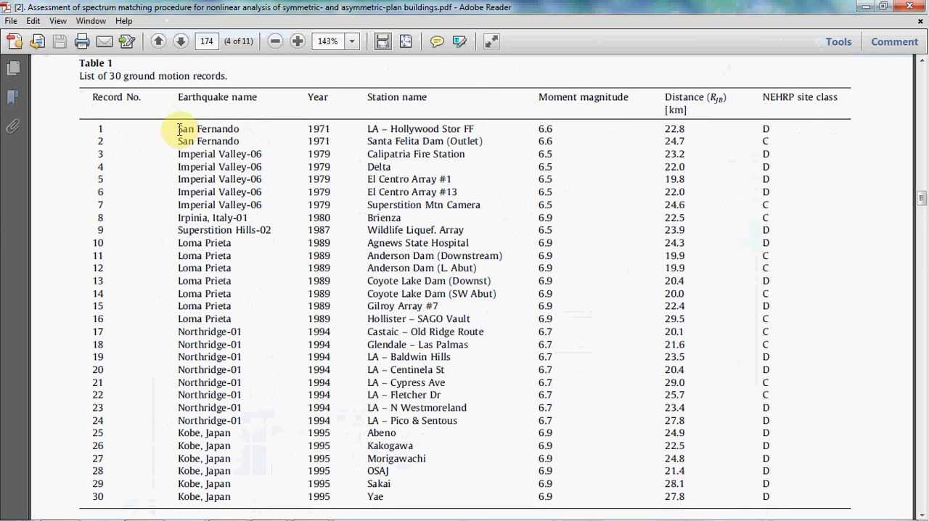
{"action": "left_click_drag", "start_coordinate": [179, 129], "coordinate": [268, 132]}
{"action": "left_click", "coordinate": [226, 129]}
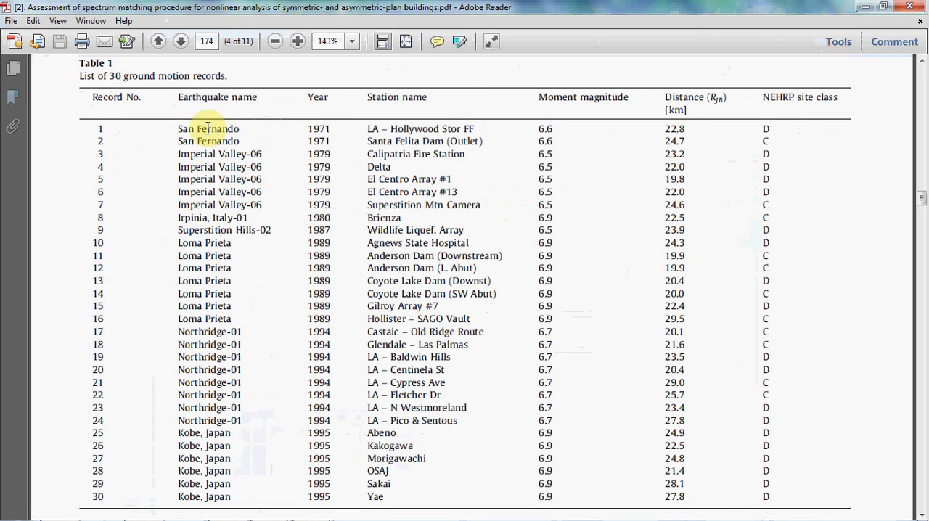
{"action": "left_click_drag", "start_coordinate": [308, 129], "coordinate": [331, 130]}
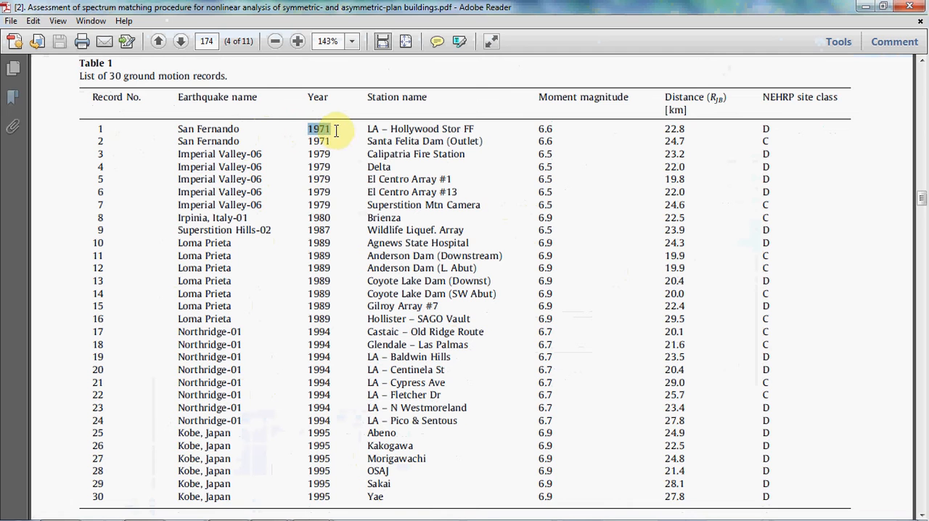
- Switch to the NGA-West2 search form in Firefox and search the records with the event name "san fernando"
{"action": "mouse_move", "coordinate": [228, 512]}
{"action": "left_click", "coordinate": [148, 506]}
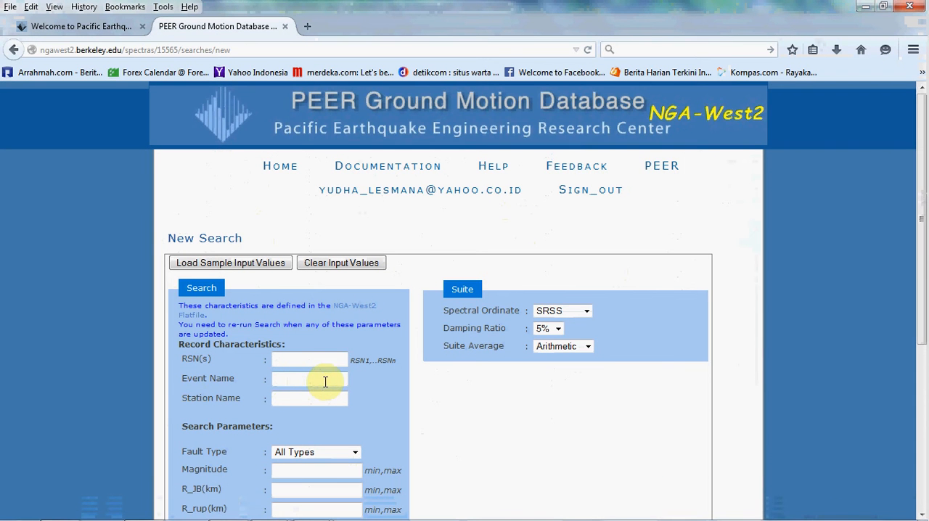
{"action": "left_click", "coordinate": [325, 382]}
{"action": "type", "text": "san fernando"}
{"action": "scroll", "coordinate": [394, 331], "scroll_direction": "down", "scroll_amount": 2}
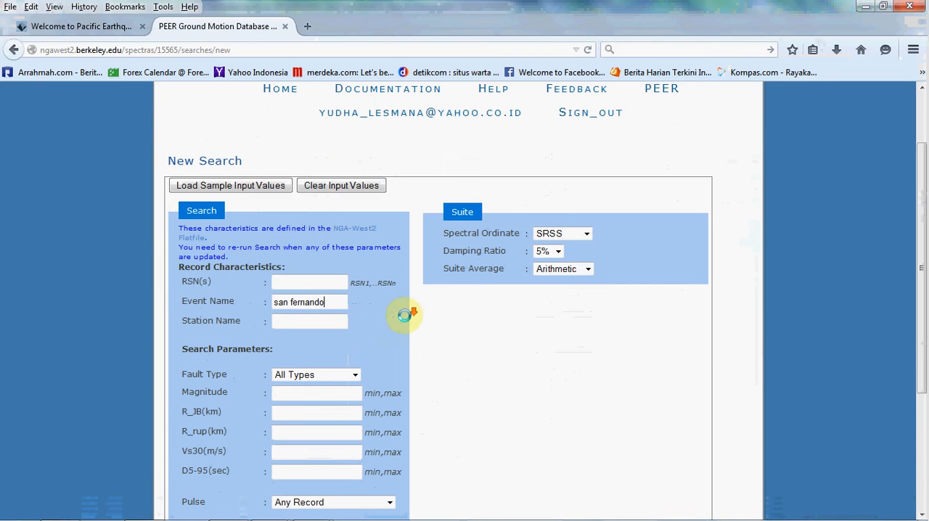
{"action": "scroll", "coordinate": [404, 315], "scroll_direction": "down", "scroll_amount": 5}
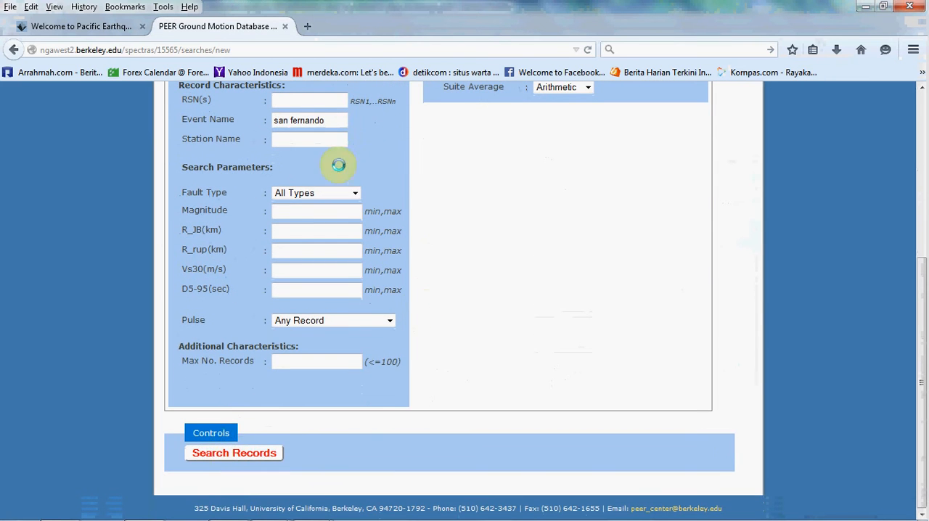
{"action": "scroll", "coordinate": [337, 167], "scroll_direction": "up", "scroll_amount": 2}
{"action": "scroll", "coordinate": [276, 325], "scroll_direction": "down", "scroll_amount": 2}
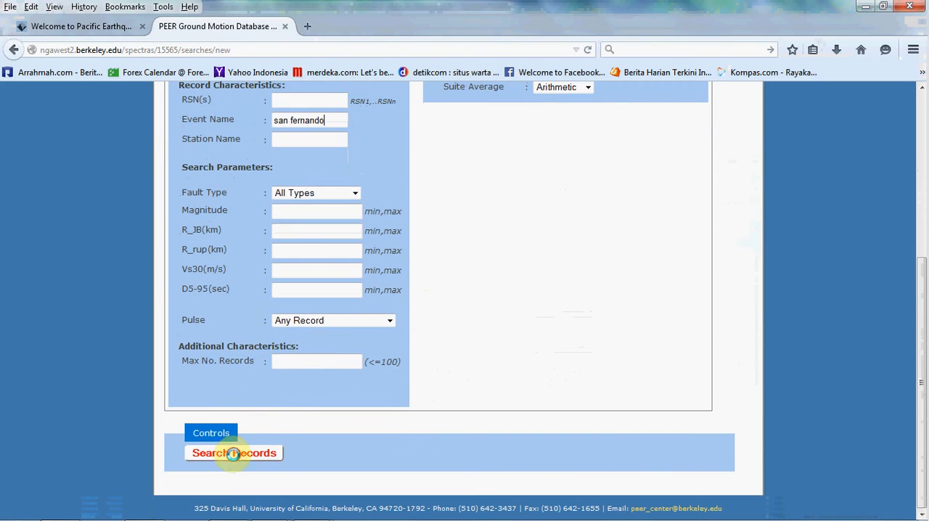
{"action": "left_click", "coordinate": [233, 454]}
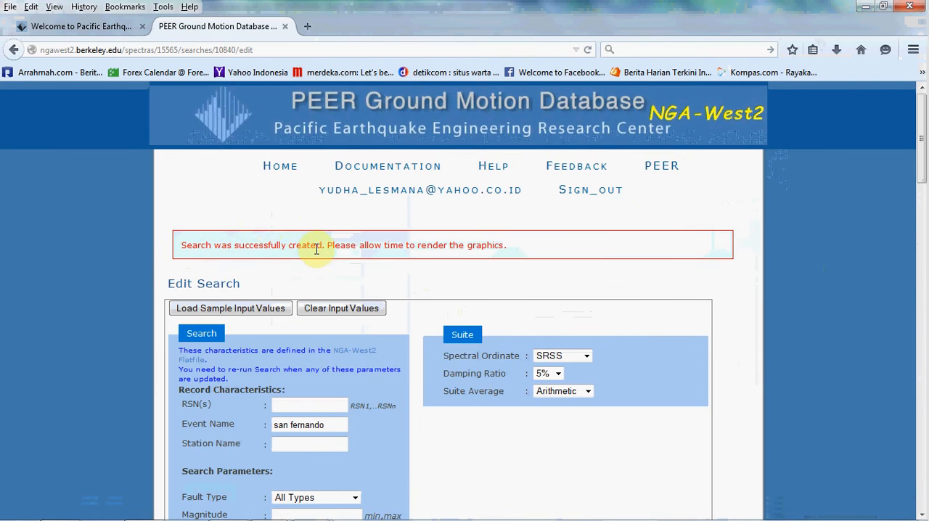
- Examine the San Fernando search results, covering the unscaled response spectra plot and the results metadata table
{"action": "scroll", "coordinate": [414, 254], "scroll_direction": "down", "scroll_amount": 10}
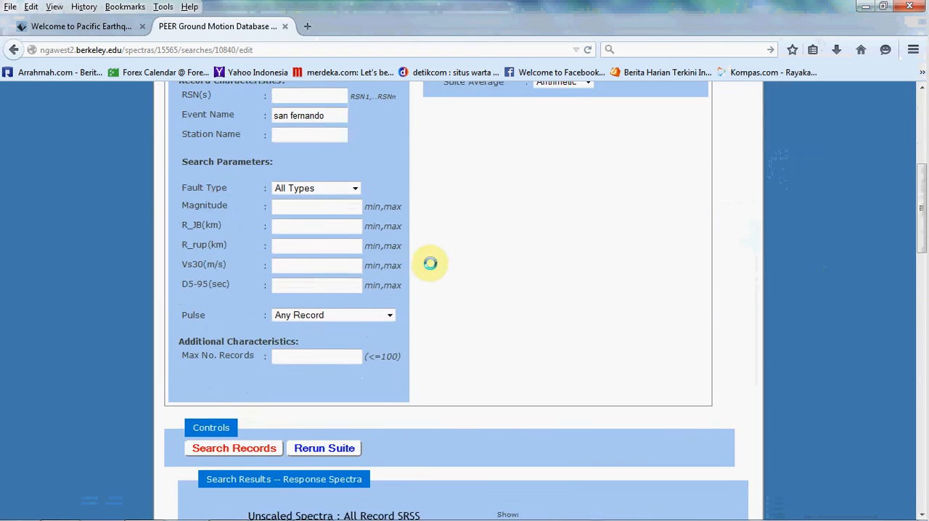
{"action": "scroll", "coordinate": [740, 279], "scroll_direction": "down", "scroll_amount": 6}
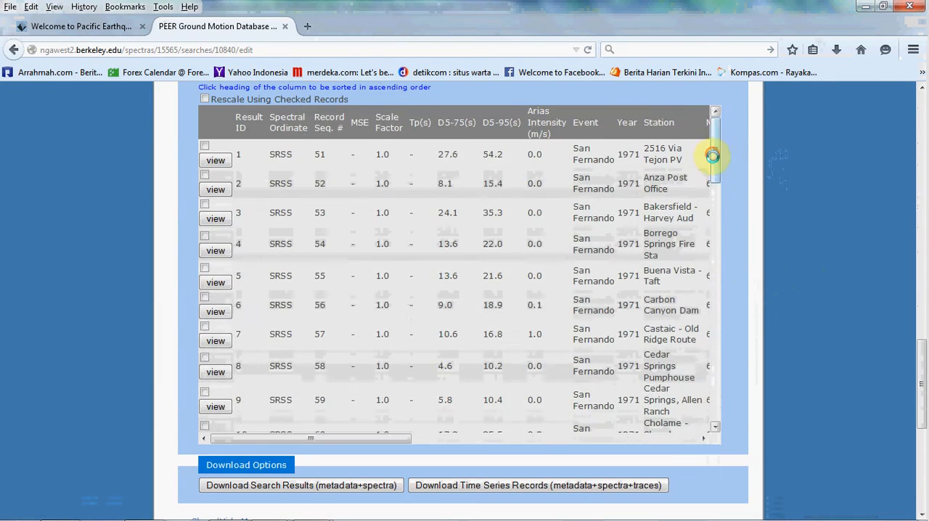
{"action": "left_click_drag", "start_coordinate": [712, 155], "coordinate": [712, 123]}
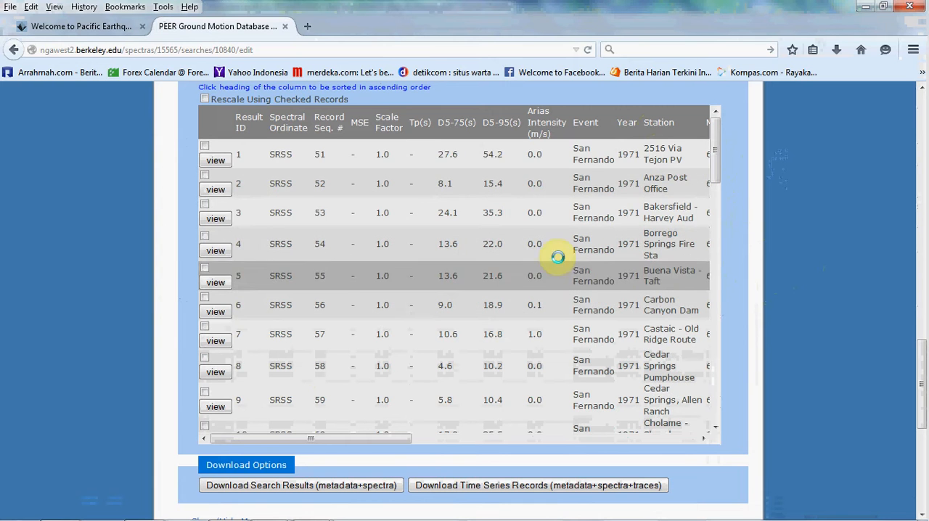
{"action": "scroll", "coordinate": [773, 197], "scroll_direction": "up", "scroll_amount": 5}
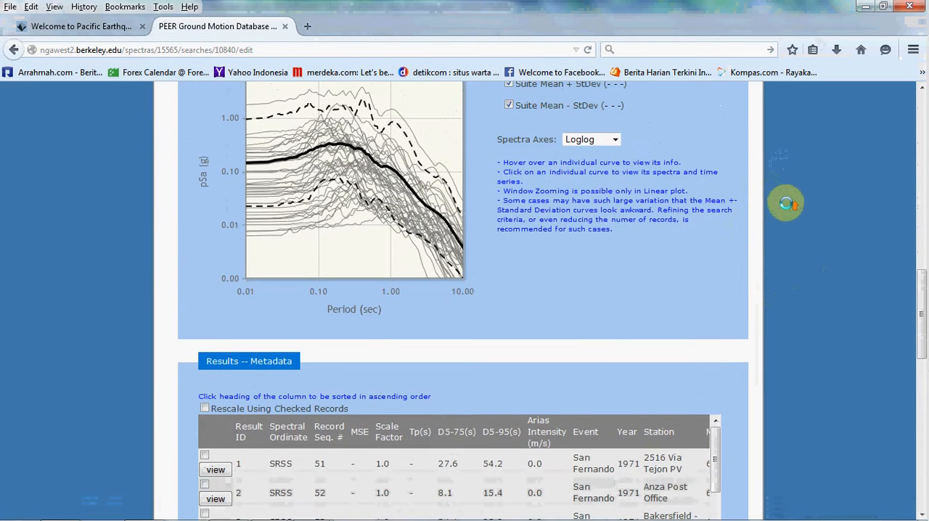
{"action": "scroll", "coordinate": [656, 343], "scroll_direction": "up", "scroll_amount": 2}
{"action": "scroll", "coordinate": [819, 318], "scroll_direction": "down", "scroll_amount": 4}
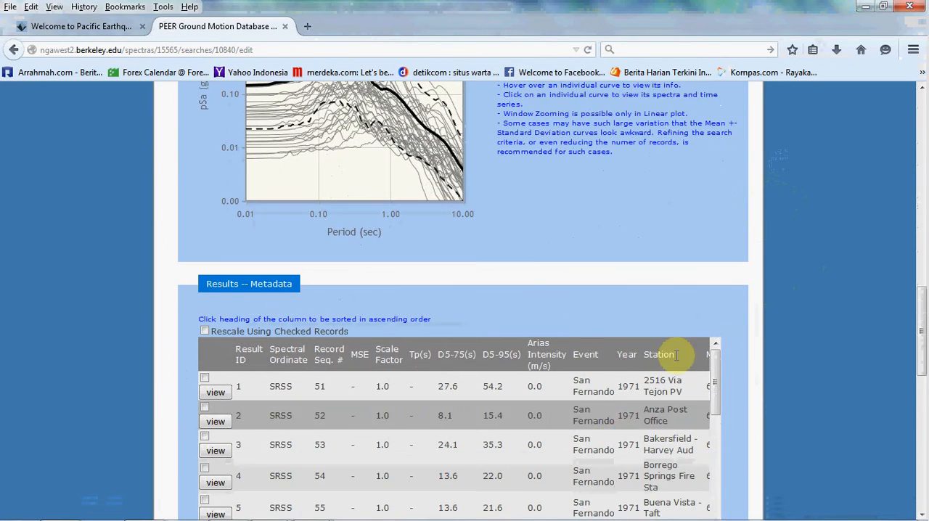
{"action": "scroll", "coordinate": [745, 320], "scroll_direction": "up", "scroll_amount": 3}
{"action": "scroll", "coordinate": [745, 319], "scroll_direction": "up", "scroll_amount": 3}
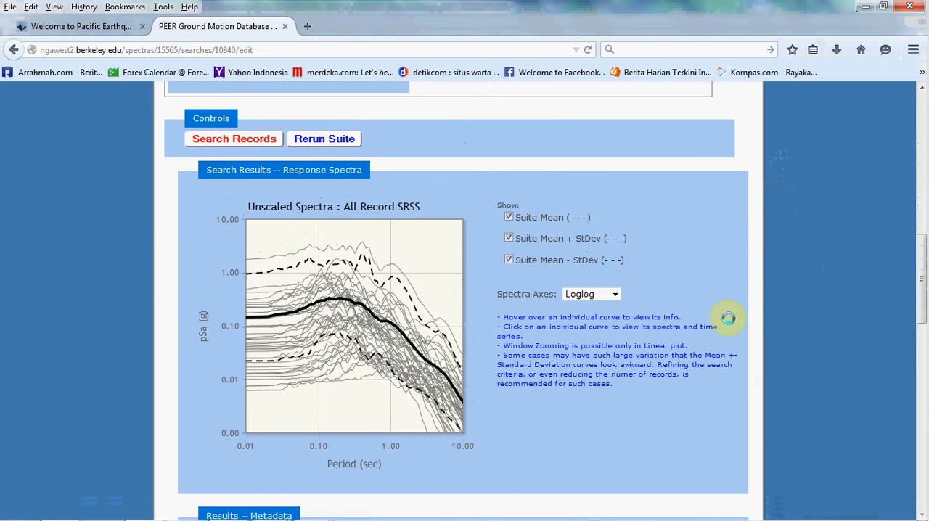
- Set the spectra axes of the response spectra plot to Linear and return to the redrawn plot
{"action": "left_click", "coordinate": [615, 294]}
{"action": "left_click", "coordinate": [588, 339]}
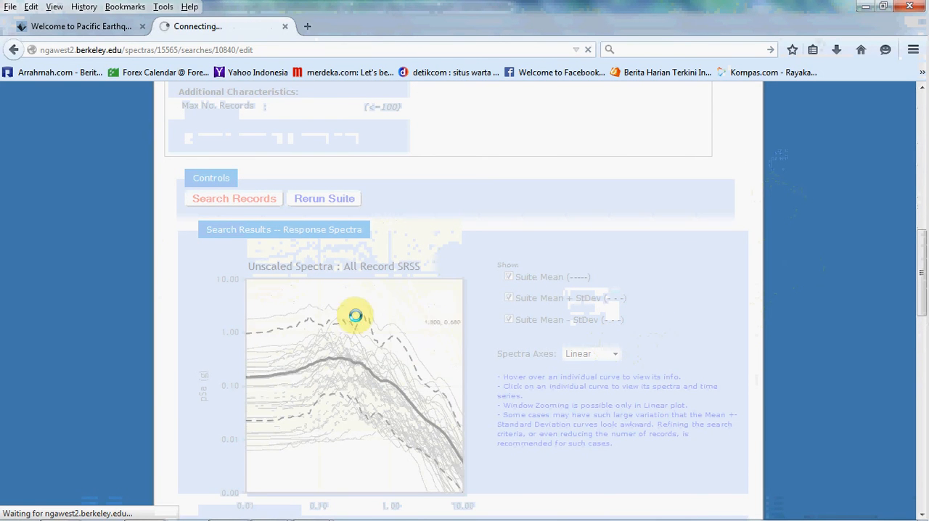
{"action": "scroll", "coordinate": [577, 379], "scroll_direction": "down", "scroll_amount": 2}
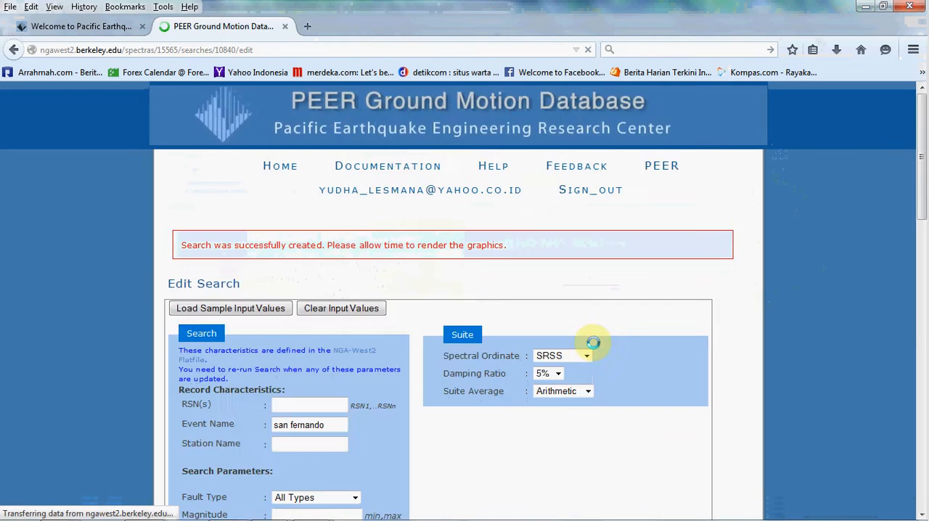
{"action": "scroll", "coordinate": [594, 341], "scroll_direction": "down", "scroll_amount": 5}
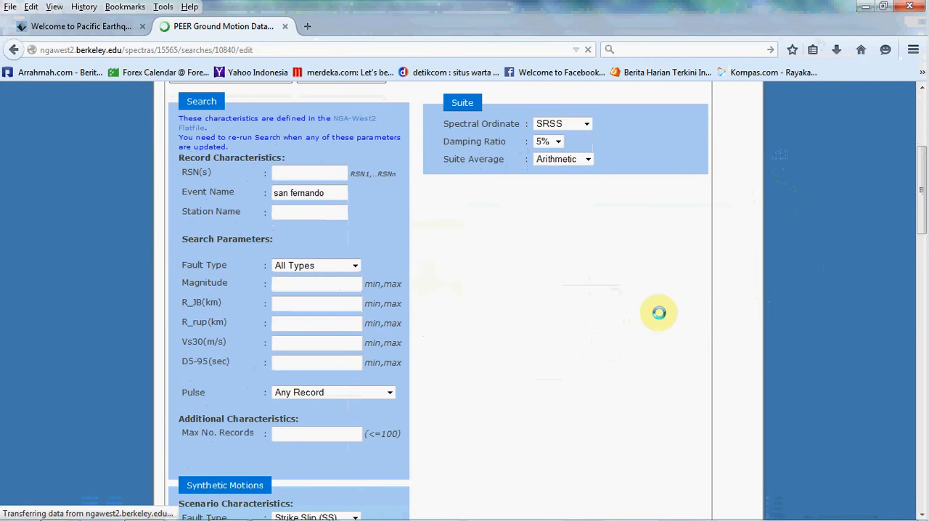
{"action": "scroll", "coordinate": [296, 303], "scroll_direction": "down", "scroll_amount": 2}
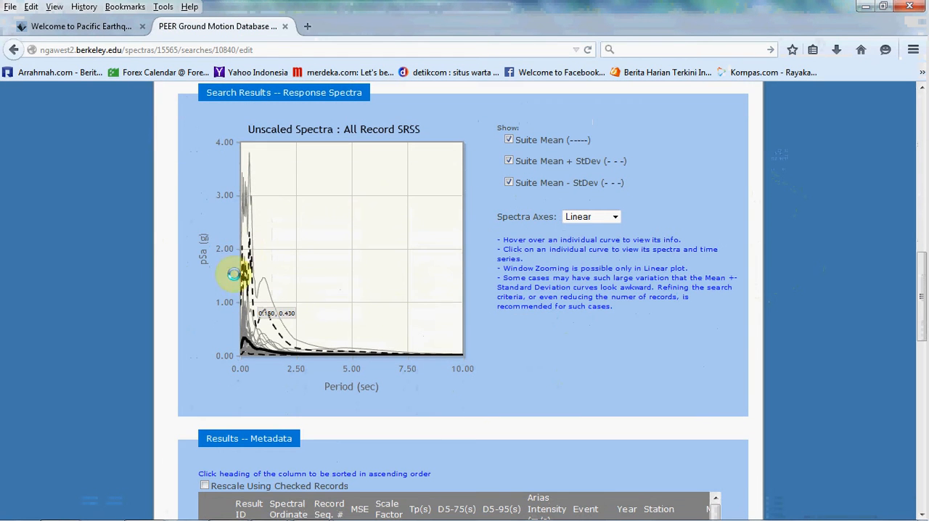
- Inspect individual curves on the linear response spectra plot for their period, pSa values and record information
{"action": "mouse_move", "coordinate": [274, 300]}
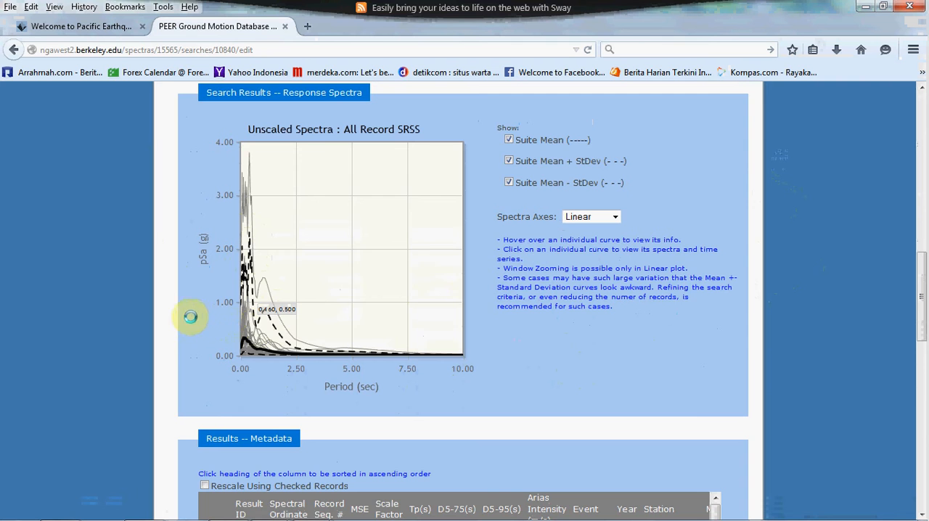
{"action": "scroll", "coordinate": [196, 318], "scroll_direction": "up", "scroll_amount": 2}
{"action": "scroll", "coordinate": [200, 321], "scroll_direction": "down", "scroll_amount": 2}
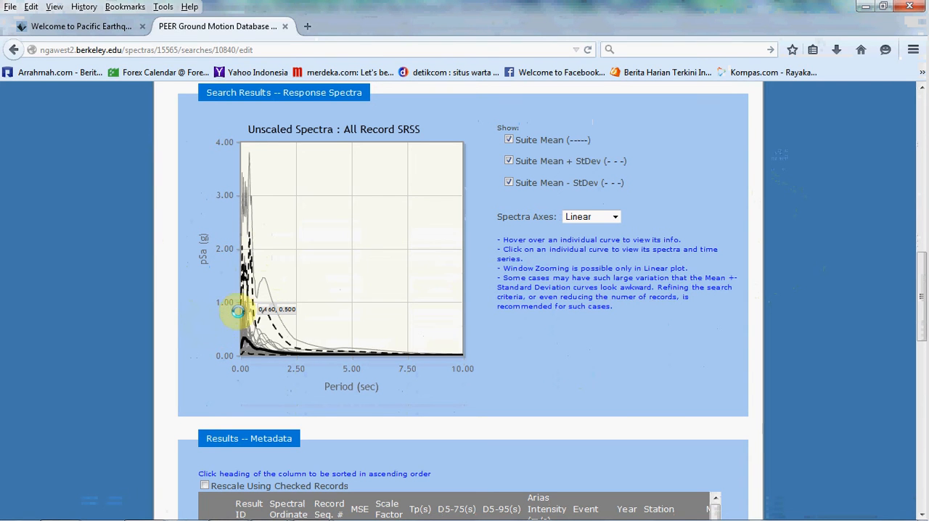
{"action": "mouse_move", "coordinate": [248, 234]}
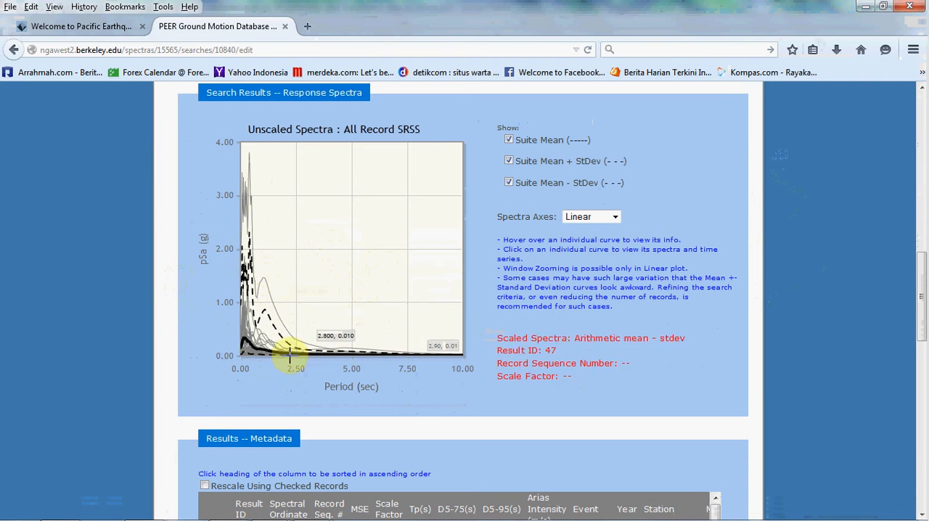
{"action": "scroll", "coordinate": [188, 345], "scroll_direction": "down", "scroll_amount": 4}
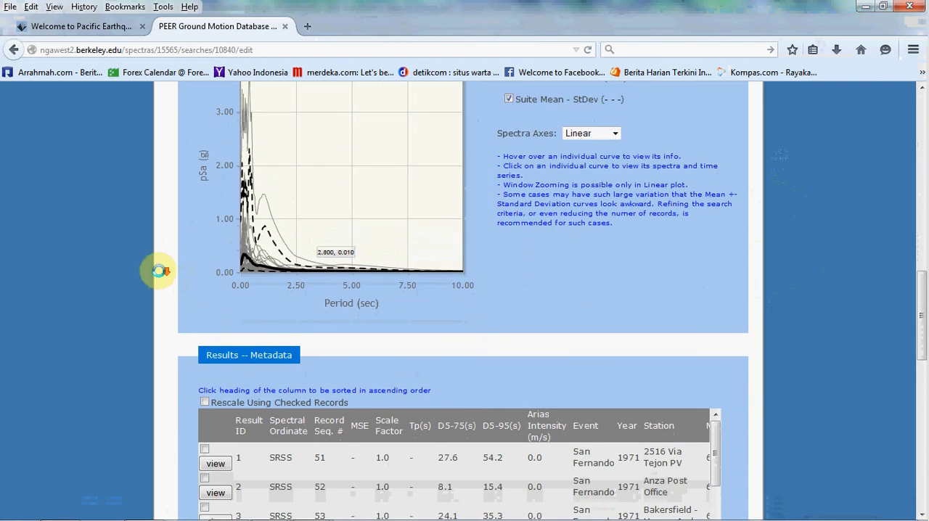
{"action": "scroll", "coordinate": [765, 326], "scroll_direction": "down", "scroll_amount": 6}
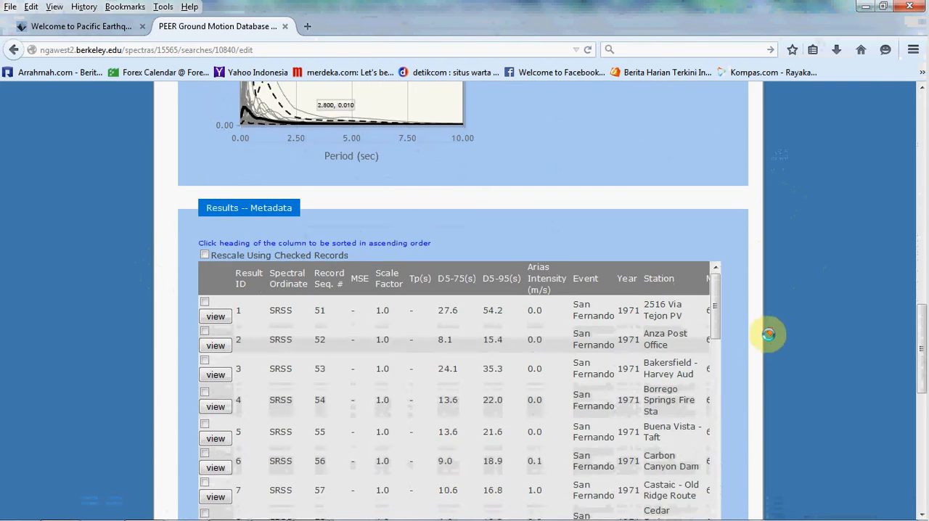
{"action": "scroll", "coordinate": [659, 279], "scroll_direction": "up", "scroll_amount": 10}
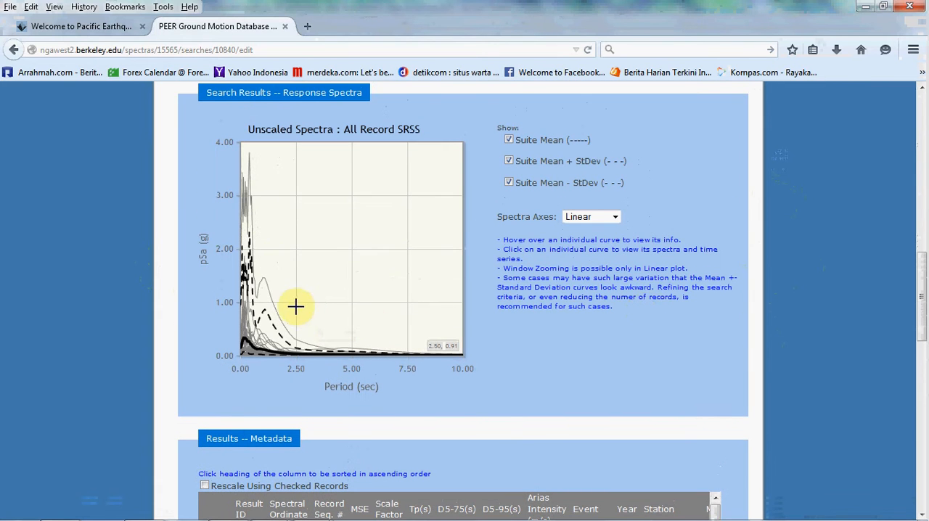
{"action": "mouse_move", "coordinate": [270, 296]}
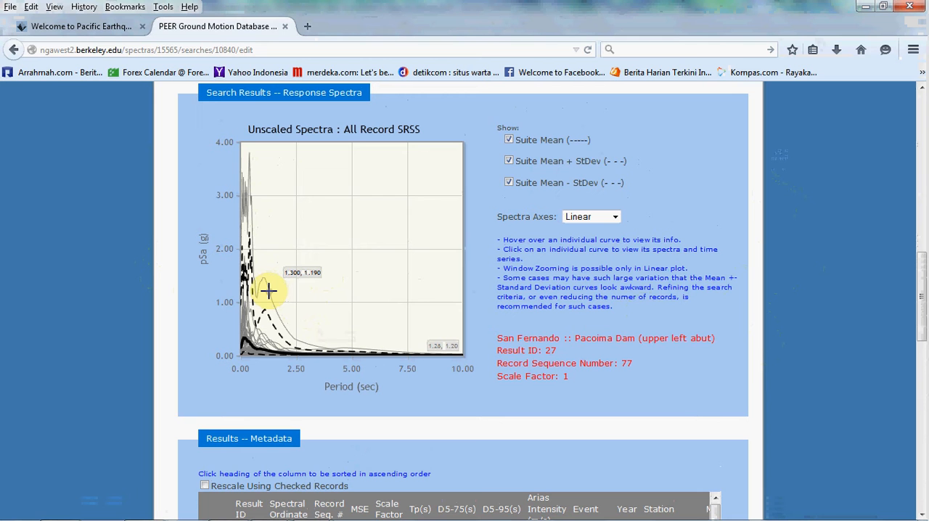
- Find the San Fernando record from the Pacoima Dam (upper left abut) station in the results metadata table
{"action": "scroll", "coordinate": [767, 318], "scroll_direction": "down", "scroll_amount": 5}
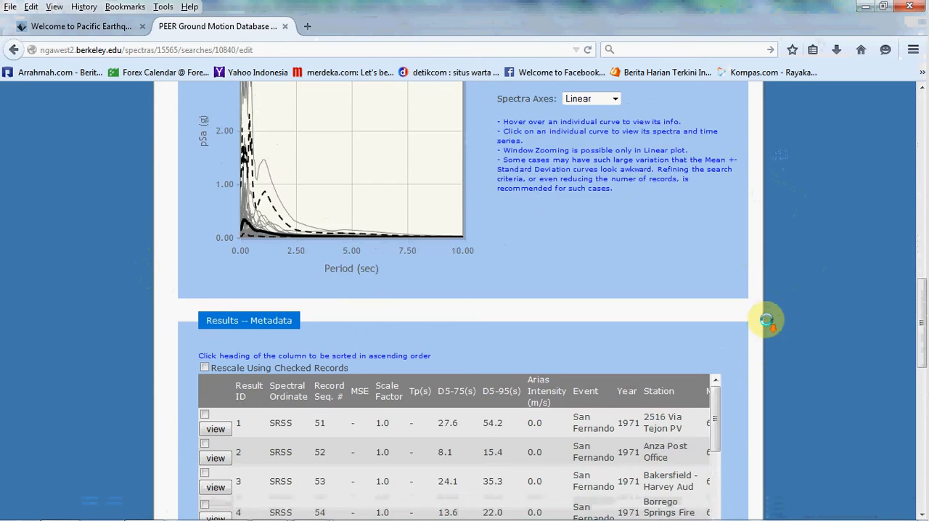
{"action": "left_click_drag", "start_coordinate": [714, 175], "coordinate": [716, 254]}
{"action": "scroll", "coordinate": [244, 336], "scroll_direction": "down", "scroll_amount": 6}
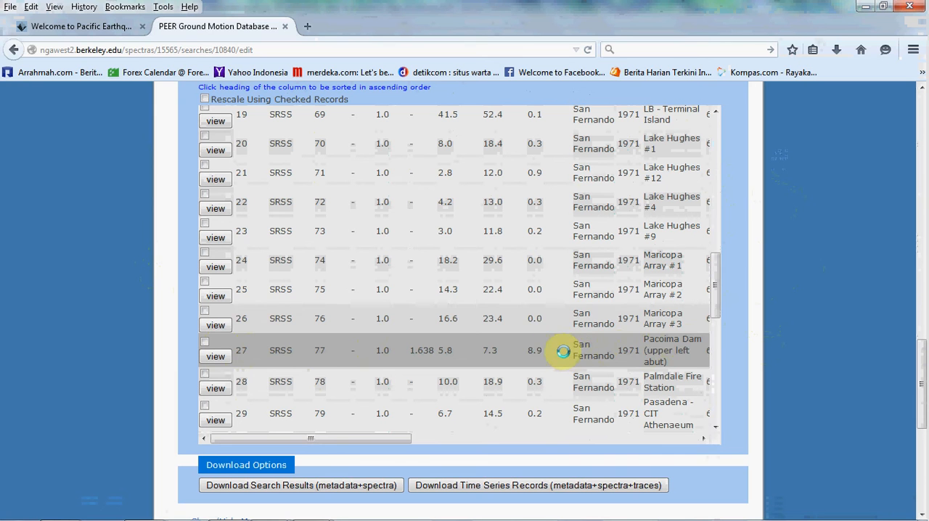
{"action": "left_click_drag", "start_coordinate": [714, 290], "coordinate": [702, 164]}
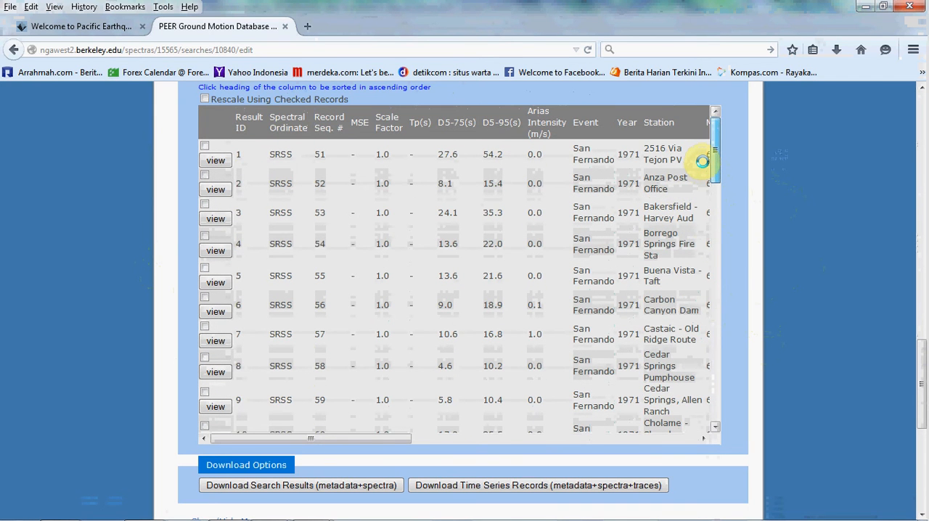
- Examine the magnitude, mechanism and Rjb columns of the metadata table, the remaining records and the download options
{"action": "left_click_drag", "start_coordinate": [278, 438], "coordinate": [331, 435]}
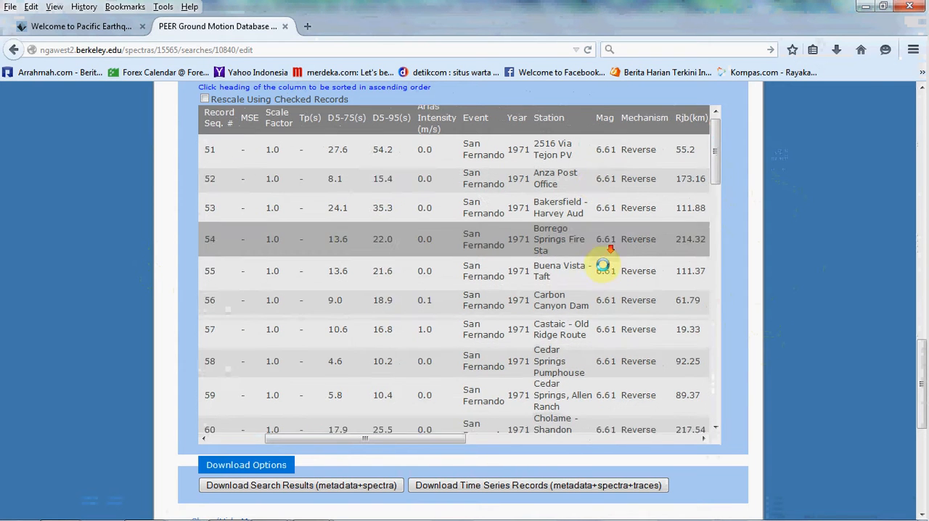
{"action": "scroll", "coordinate": [601, 276], "scroll_direction": "down", "scroll_amount": 5}
{"action": "scroll", "coordinate": [613, 307], "scroll_direction": "down", "scroll_amount": 2}
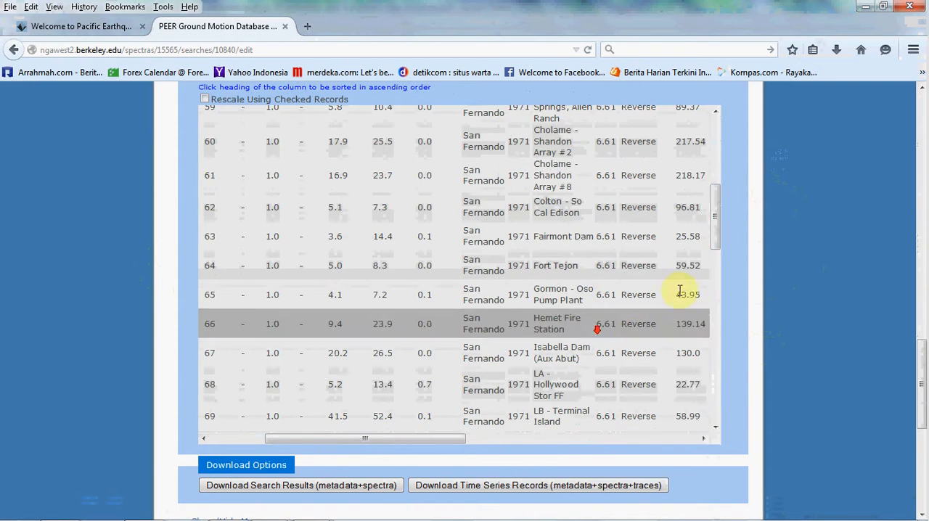
{"action": "left_click_drag", "start_coordinate": [348, 443], "coordinate": [282, 438]}
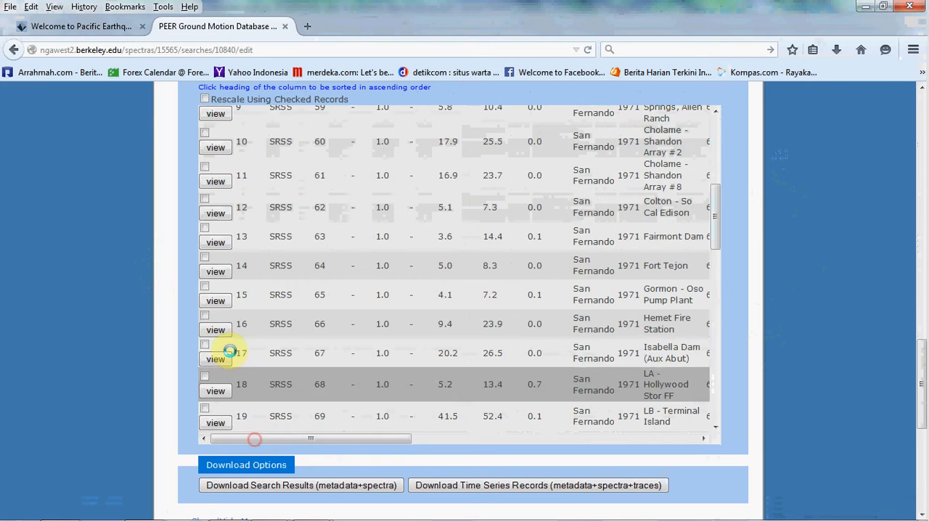
{"action": "scroll", "coordinate": [247, 349], "scroll_direction": "down", "scroll_amount": 5}
{"action": "scroll", "coordinate": [283, 347], "scroll_direction": "down", "scroll_amount": 3}
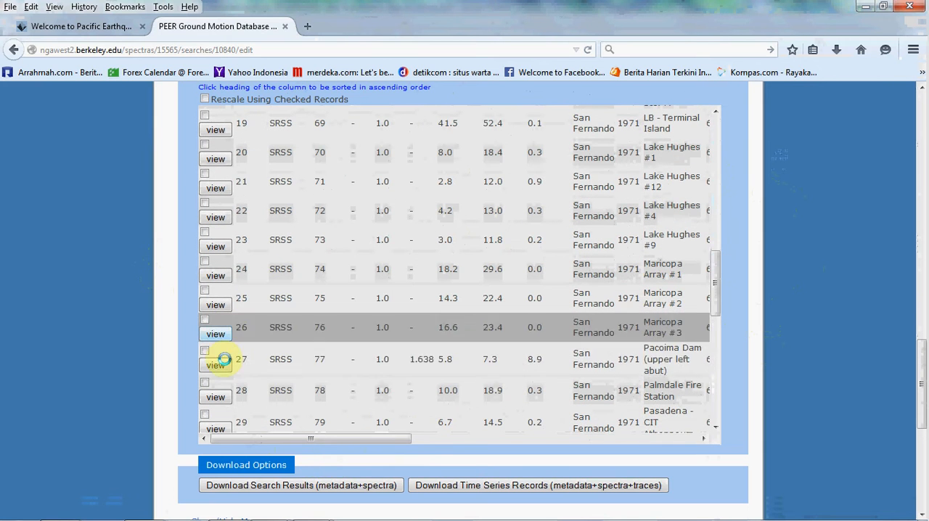
{"action": "scroll", "coordinate": [152, 349], "scroll_direction": "down", "scroll_amount": 3}
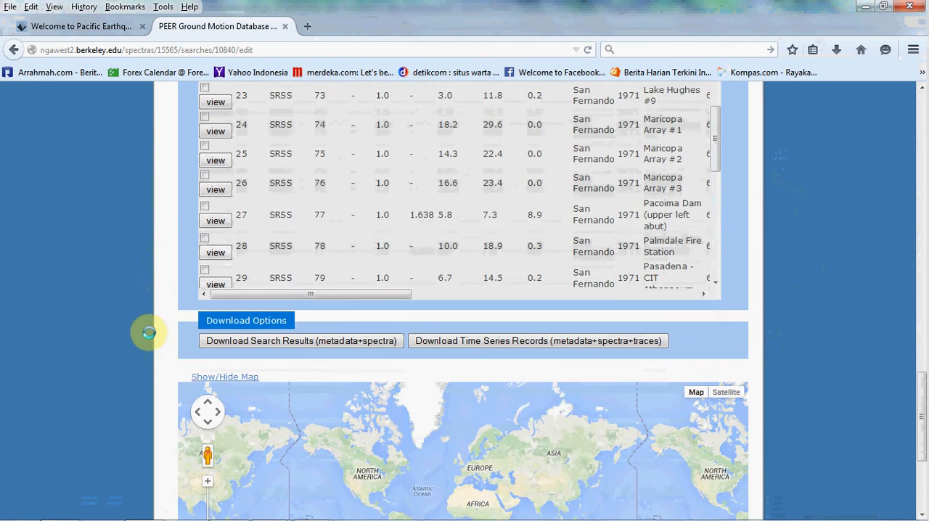
{"action": "scroll", "coordinate": [742, 259], "scroll_direction": "up", "scroll_amount": 4}
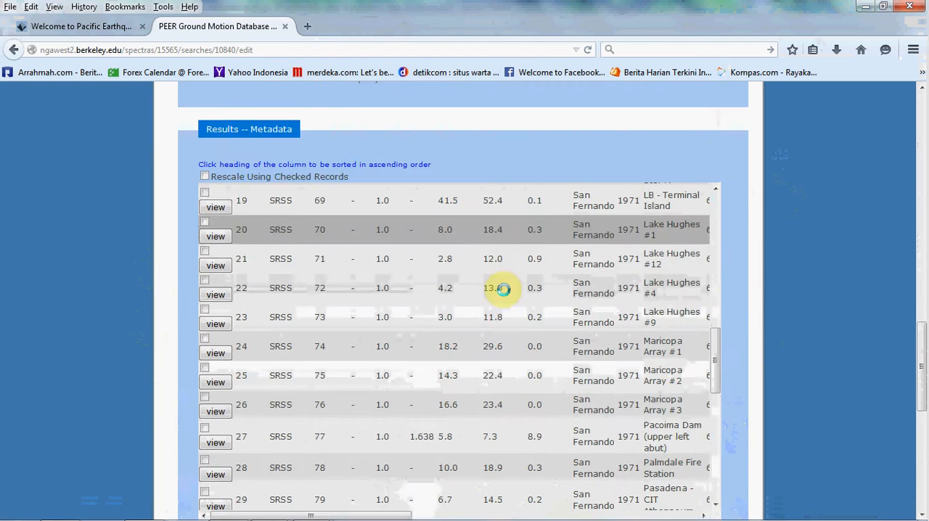
- Download the time series records (metadata+spectra+traces) for the search results and accept the download notices
{"action": "scroll", "coordinate": [782, 313], "scroll_direction": "down", "scroll_amount": 4}
{"action": "scroll", "coordinate": [781, 313], "scroll_direction": "down", "scroll_amount": 1}
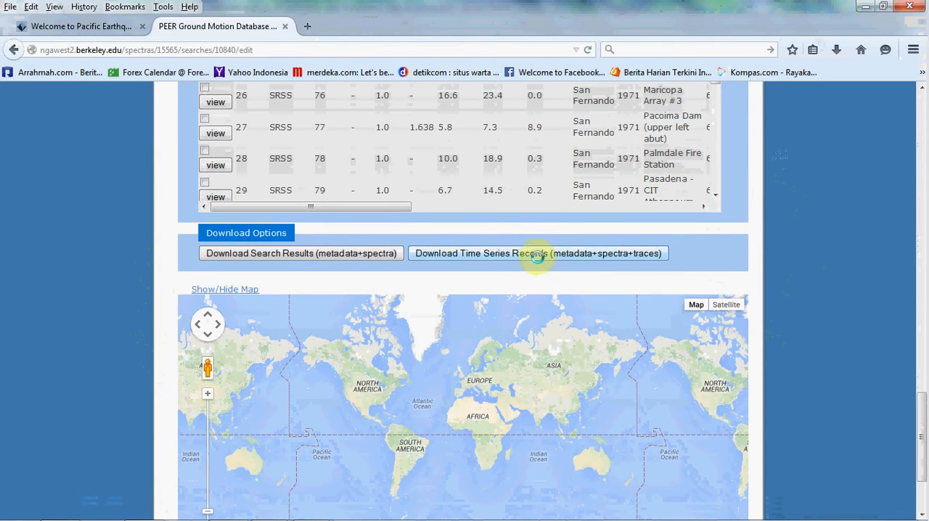
{"action": "scroll", "coordinate": [524, 283], "scroll_direction": "up", "scroll_amount": 1}
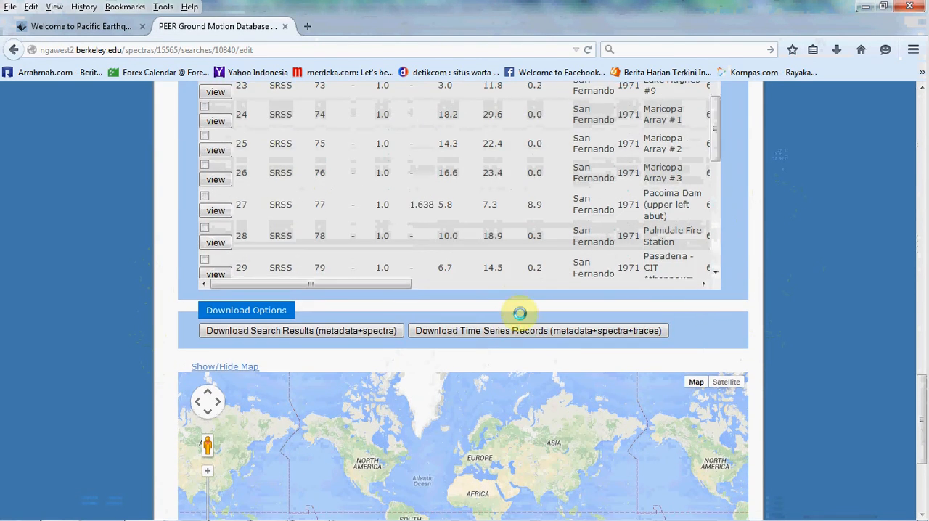
{"action": "left_click", "coordinate": [528, 332]}
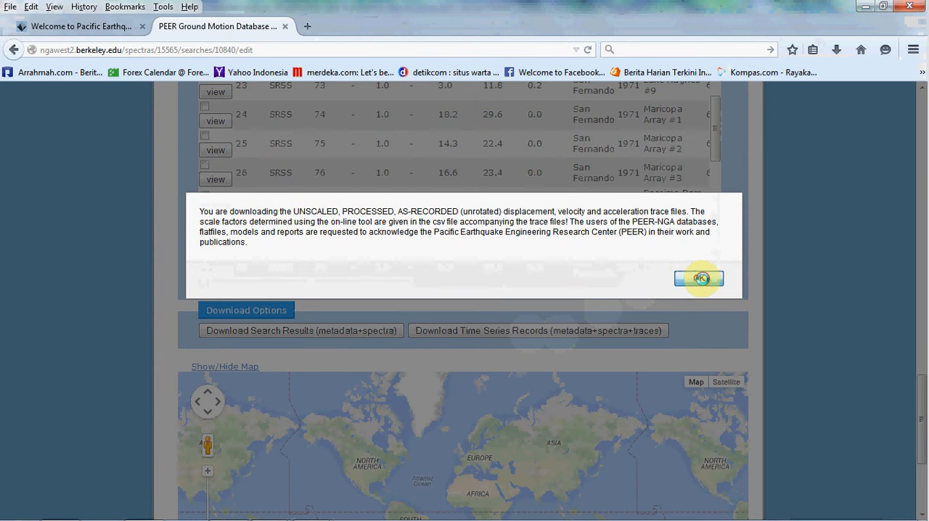
{"action": "left_click", "coordinate": [700, 278]}
{"action": "left_click", "coordinate": [642, 287]}
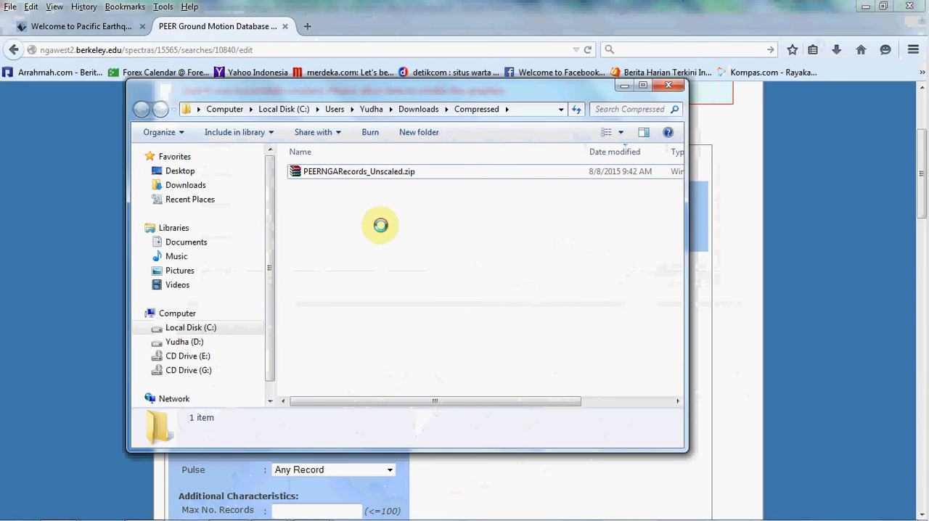
- Extract PEERNGARecords_Unscaled.zip in the Compressed downloads folder into its own PEERNGARecords_Unscaled folder
{"action": "left_click", "coordinate": [306, 171]}
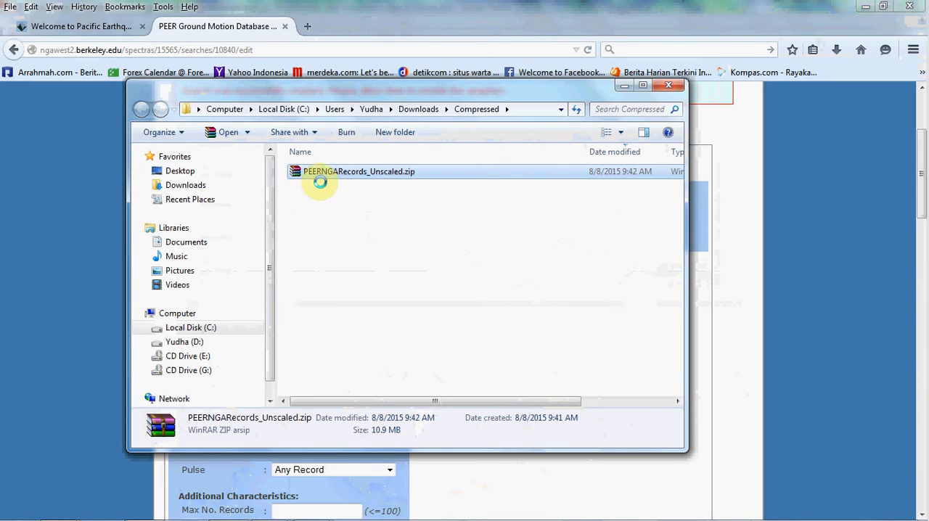
{"action": "left_click", "coordinate": [350, 207]}
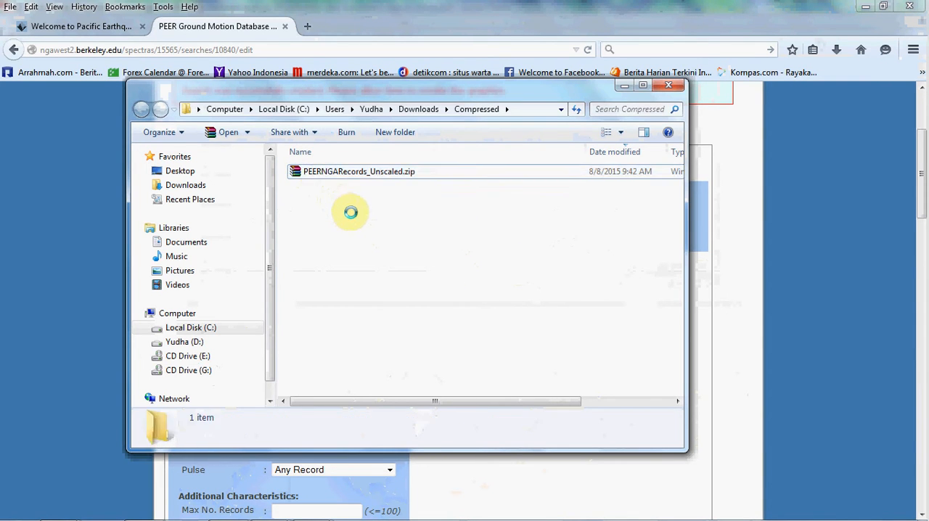
{"action": "left_click", "coordinate": [312, 171]}
{"action": "right_click", "coordinate": [314, 171]}
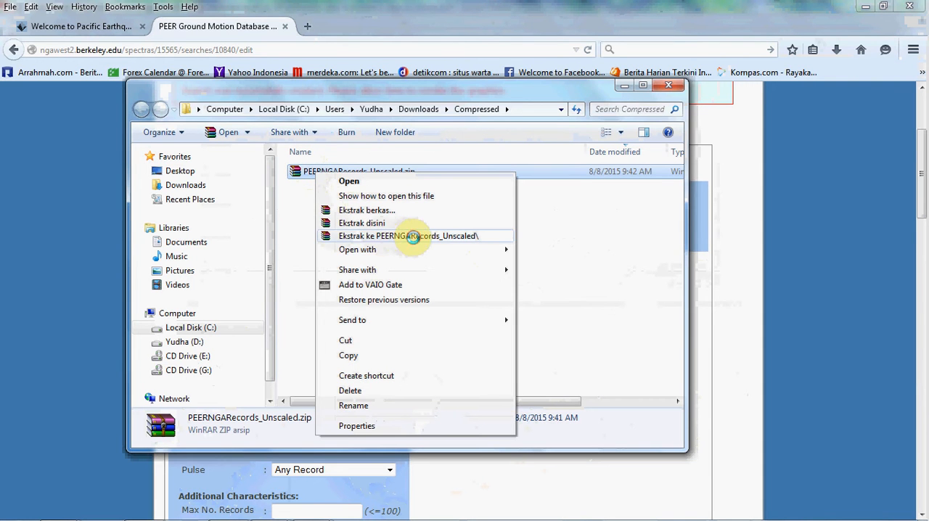
{"action": "left_click", "coordinate": [412, 235]}
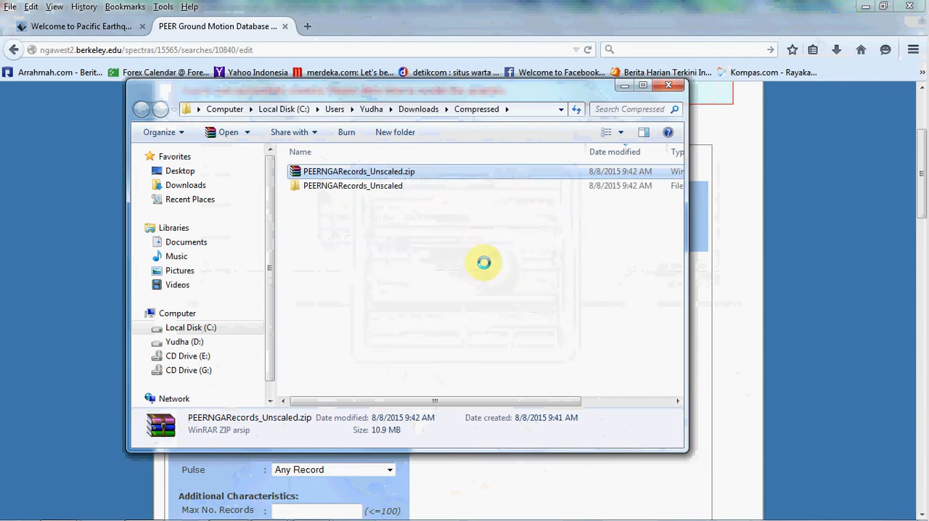
{"action": "left_click", "coordinate": [745, 318]}
{"action": "scroll", "coordinate": [716, 307], "scroll_direction": "down", "scroll_amount": 10}
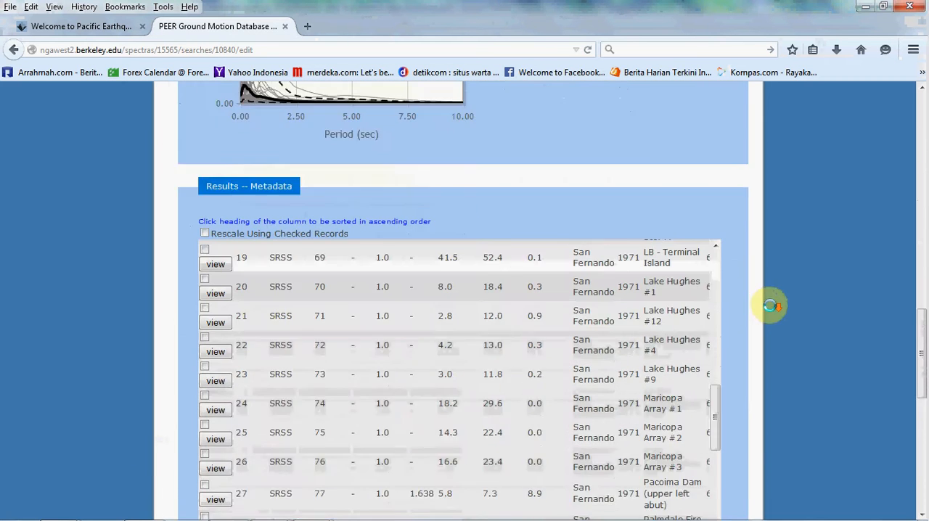
{"action": "scroll", "coordinate": [770, 306], "scroll_direction": "down", "scroll_amount": 3}
- Open the extracted PEERNGARecords_Unscaled folder in a maximized window and browse its AT2, DT2 and VT2 record files
{"action": "mouse_move", "coordinate": [160, 506]}
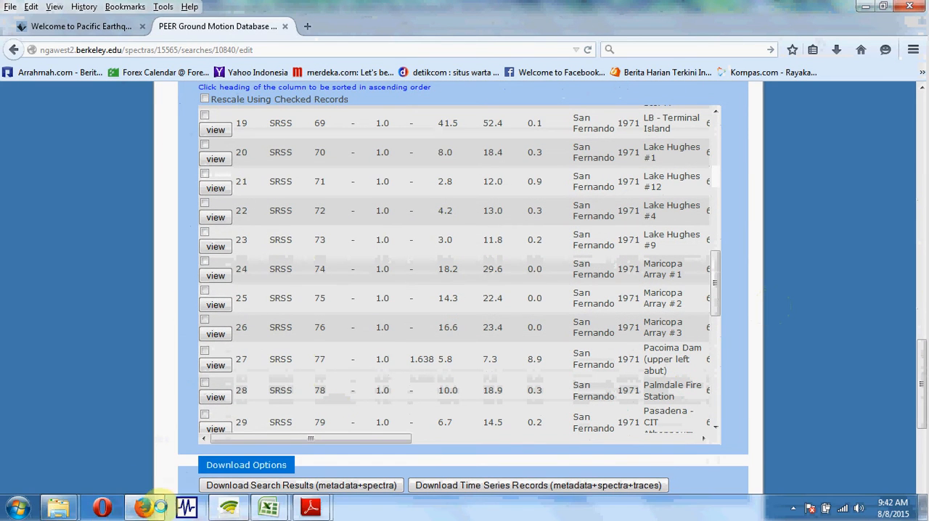
{"action": "mouse_move", "coordinate": [61, 507]}
{"action": "left_click", "coordinate": [231, 429]}
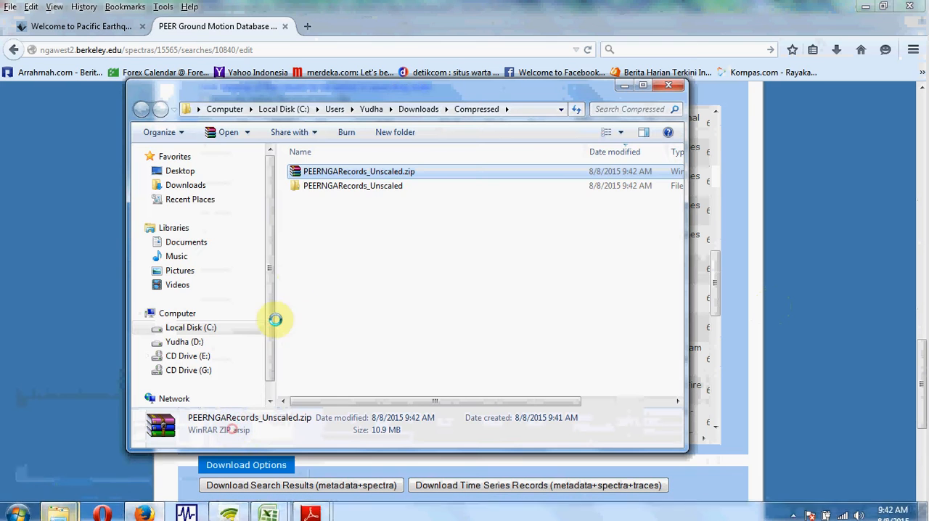
{"action": "double_click", "coordinate": [339, 185]}
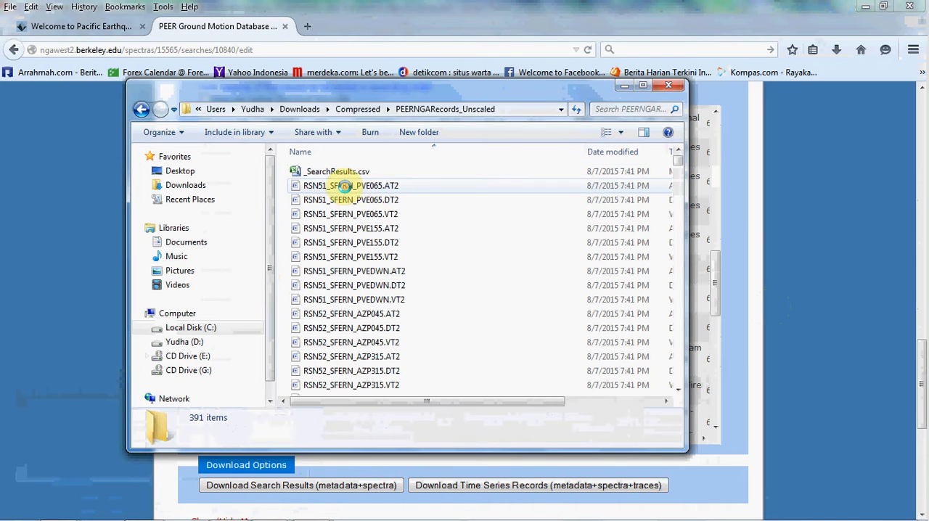
{"action": "left_click", "coordinate": [641, 85]}
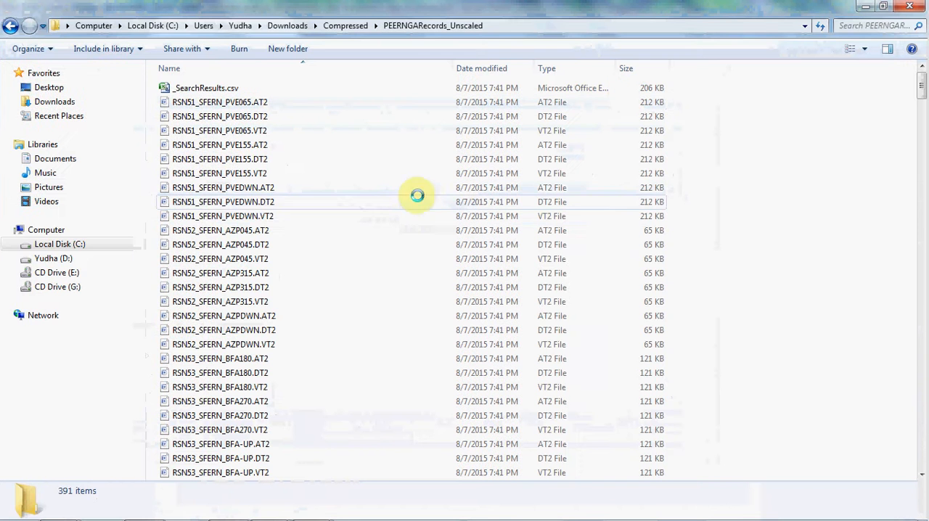
{"action": "scroll", "coordinate": [218, 262], "scroll_direction": "down", "scroll_amount": 11}
{"action": "scroll", "coordinate": [849, 125], "scroll_direction": "down", "scroll_amount": 2}
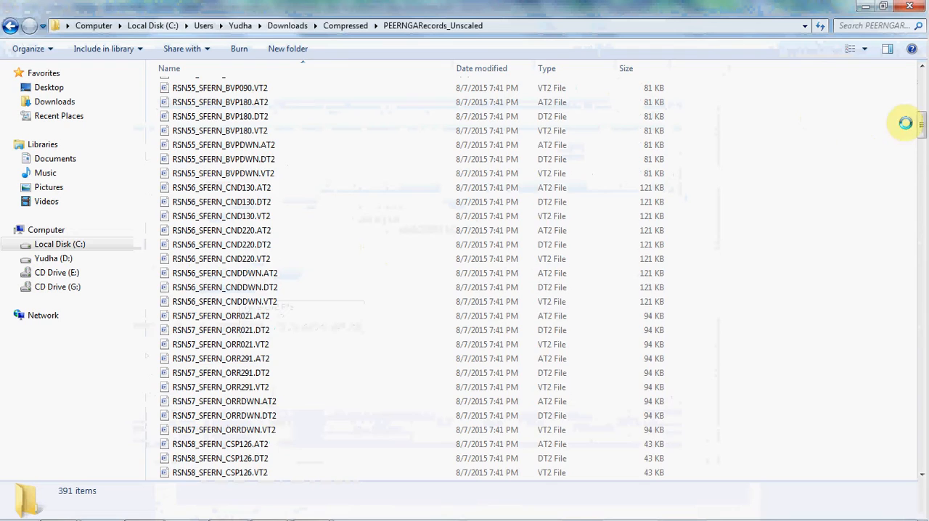
{"action": "left_click_drag", "start_coordinate": [919, 125], "coordinate": [906, 73]}
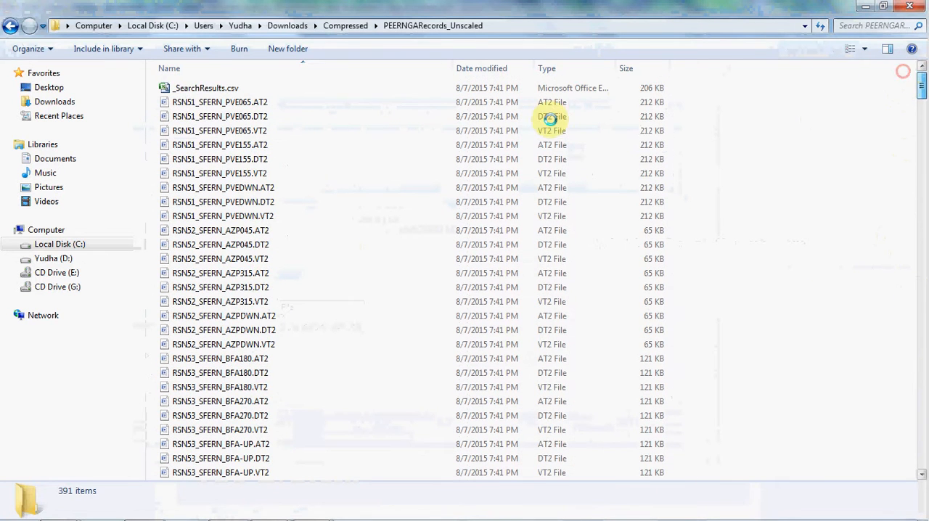
- Open _SearchResults.csv in Excel and fit column A's width to its contents
{"action": "left_click", "coordinate": [190, 87]}
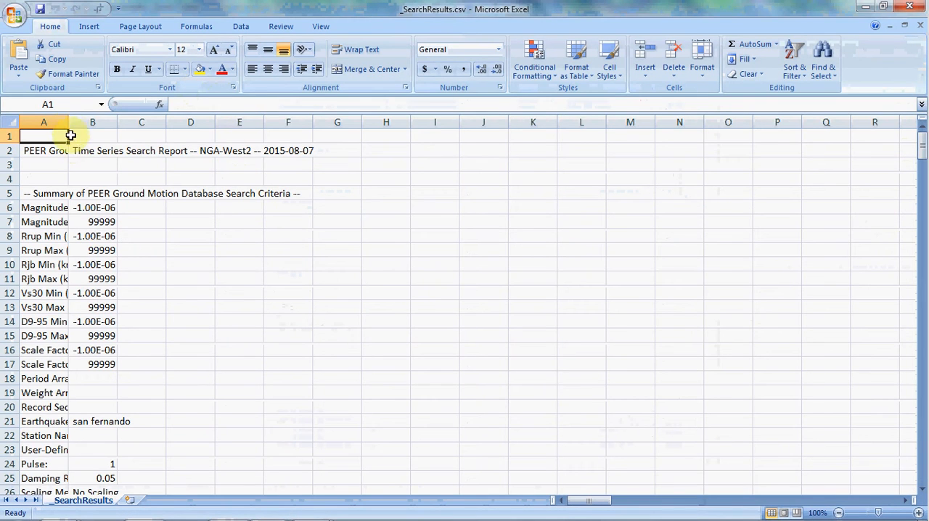
{"action": "double_click", "coordinate": [68, 125]}
{"action": "scroll", "coordinate": [461, 189], "scroll_direction": "down", "scroll_amount": 10}
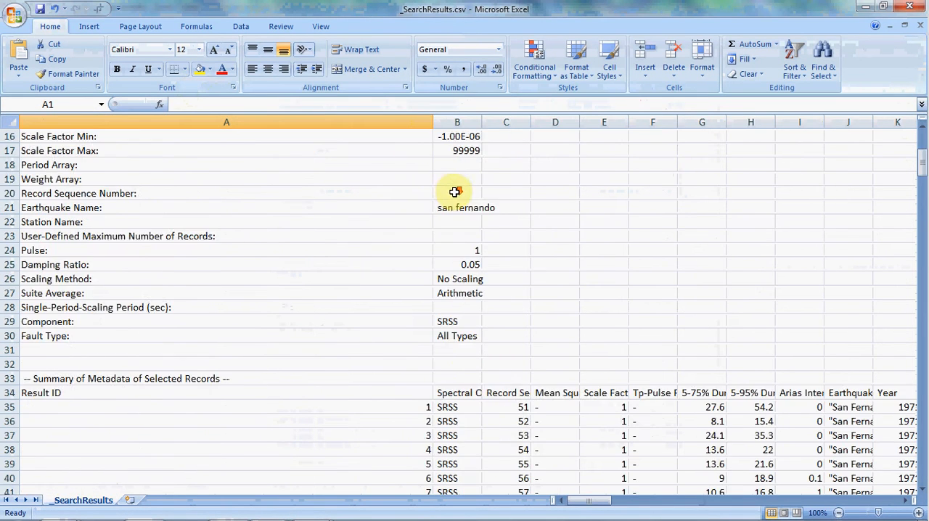
- Highlight row 61, the Pacoima Dam record with result ID 27, with a yellow fill
{"action": "mouse_move", "coordinate": [590, 501]}
{"action": "left_mouse_down"}
{"action": "mouse_move", "coordinate": [624, 501]}
{"action": "mouse_move", "coordinate": [602, 501]}
{"action": "left_mouse_up"}
{"action": "scroll", "coordinate": [425, 272], "scroll_direction": "down", "scroll_amount": 5}
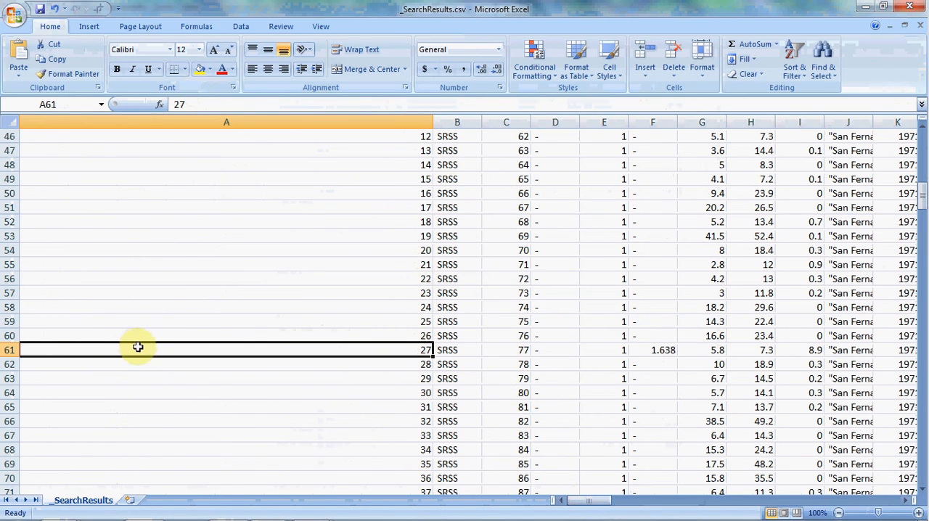
{"action": "left_click", "coordinate": [9, 350]}
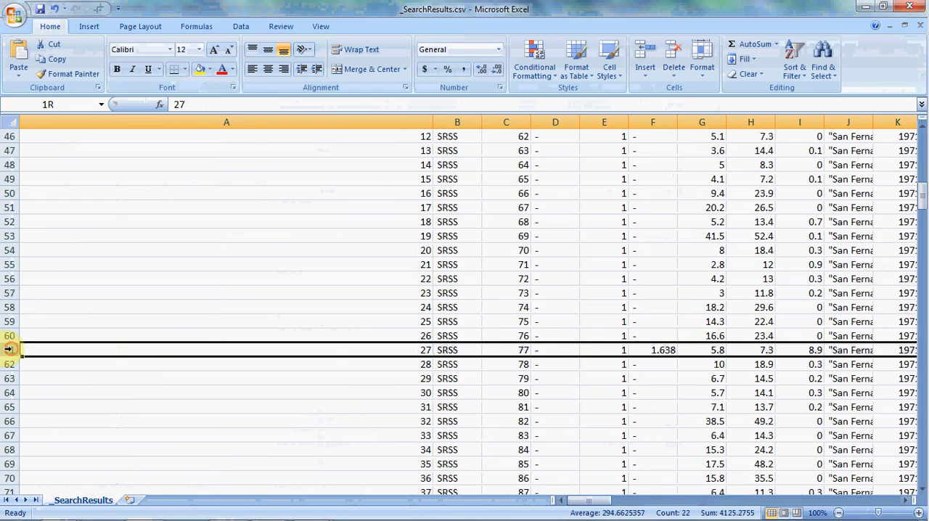
{"action": "left_click", "coordinate": [199, 69]}
{"action": "left_click", "coordinate": [392, 265]}
- Fit the widths of acceleration filename columns T, U and V to their contents
{"action": "left_click_drag", "start_coordinate": [596, 497], "coordinate": [625, 498]}
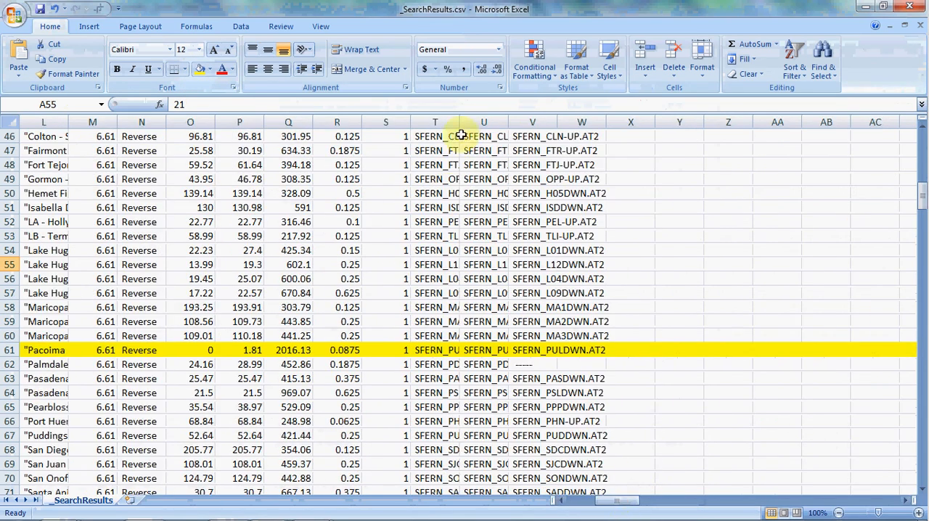
{"action": "double_click", "coordinate": [461, 122]}
{"action": "left_click", "coordinate": [461, 122]}
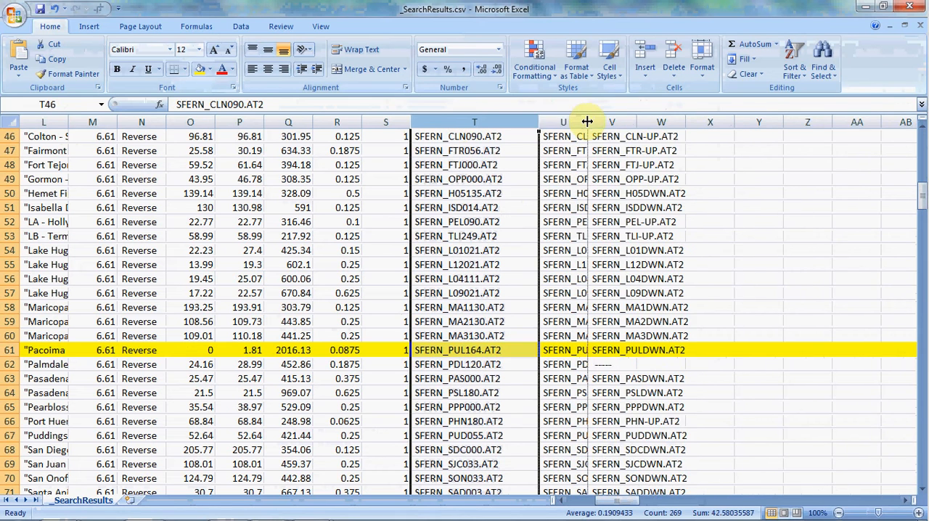
{"action": "double_click", "coordinate": [587, 122]}
{"action": "double_click", "coordinate": [764, 122]}
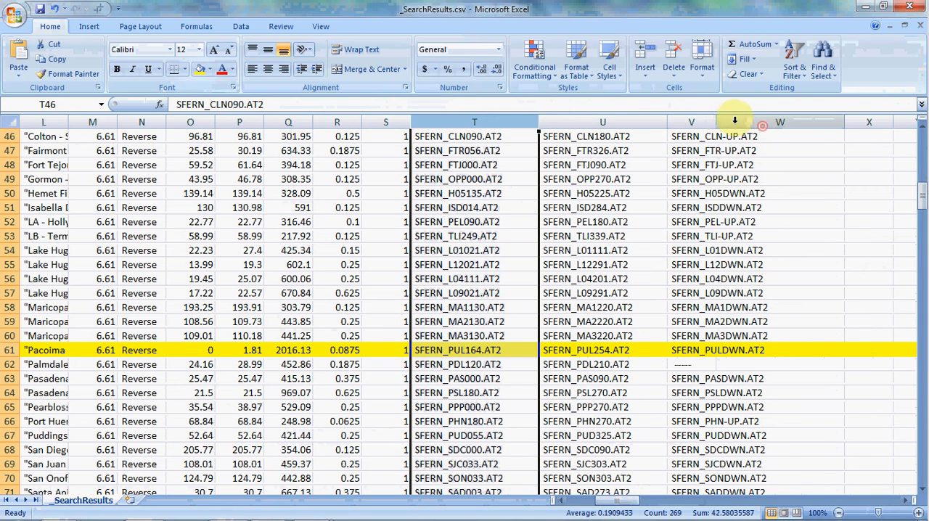
{"action": "double_click", "coordinate": [720, 123]}
- Fill the whole Horizontal-1 Acc. Filename column (T) with red
{"action": "left_click", "coordinate": [624, 350]}
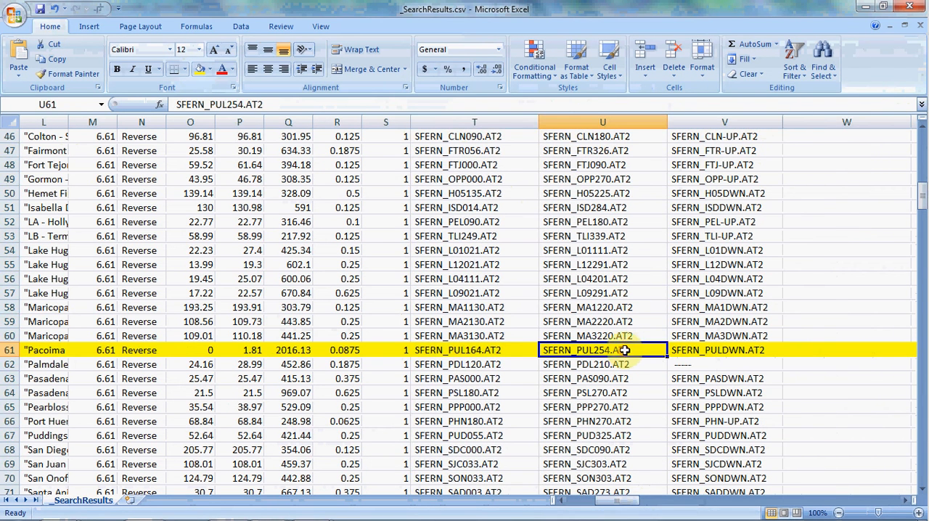
{"action": "scroll", "coordinate": [732, 183], "scroll_direction": "up", "scroll_amount": 6}
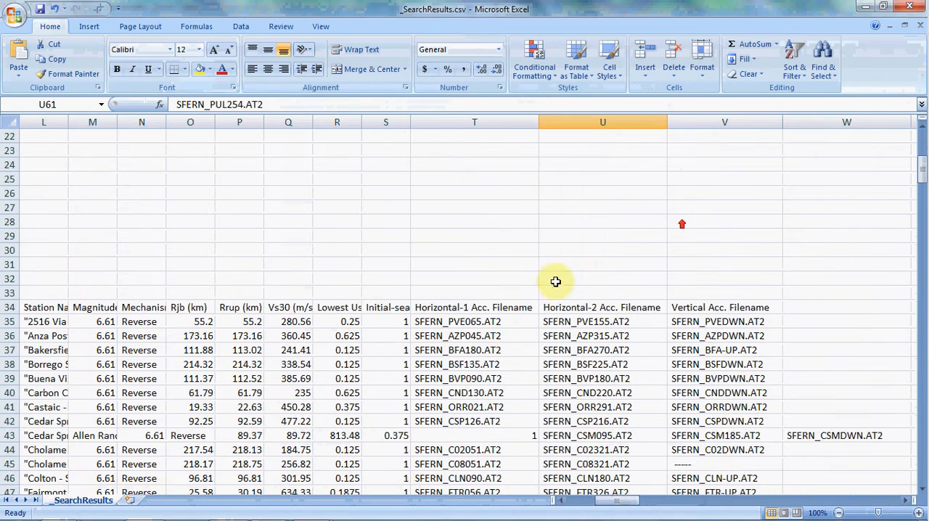
{"action": "left_click", "coordinate": [483, 226]}
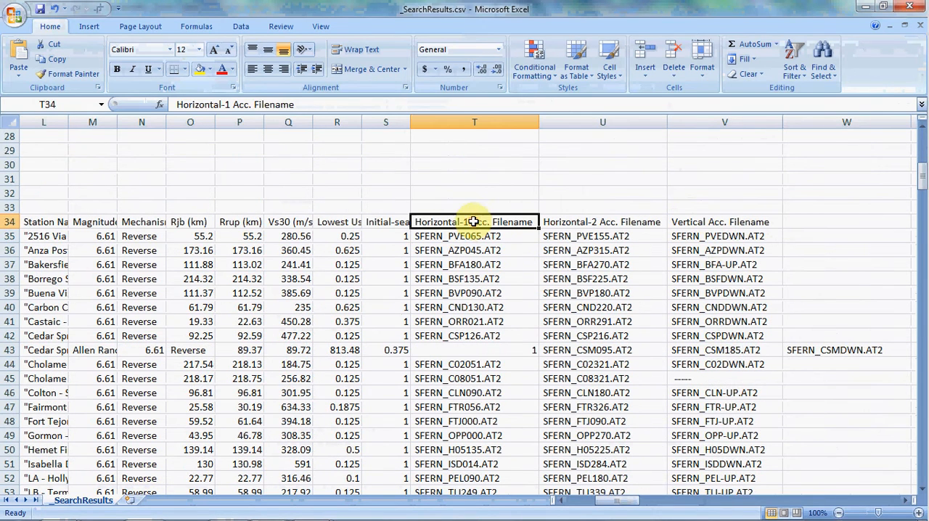
{"action": "left_click", "coordinate": [471, 122]}
{"action": "left_click", "coordinate": [209, 69]}
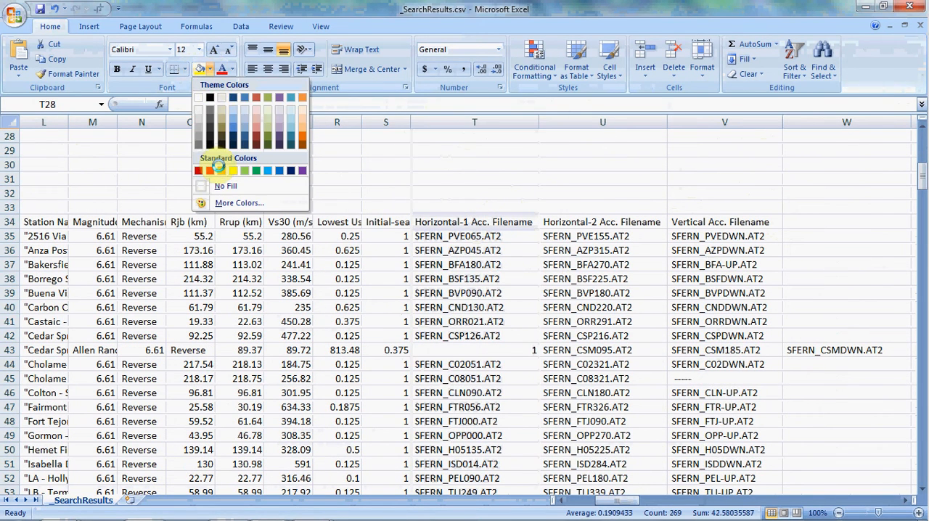
{"action": "left_click", "coordinate": [198, 170]}
- Fill the whole Horizontal-2 Acc. Filename column (U) with light blue
{"action": "left_click", "coordinate": [603, 121]}
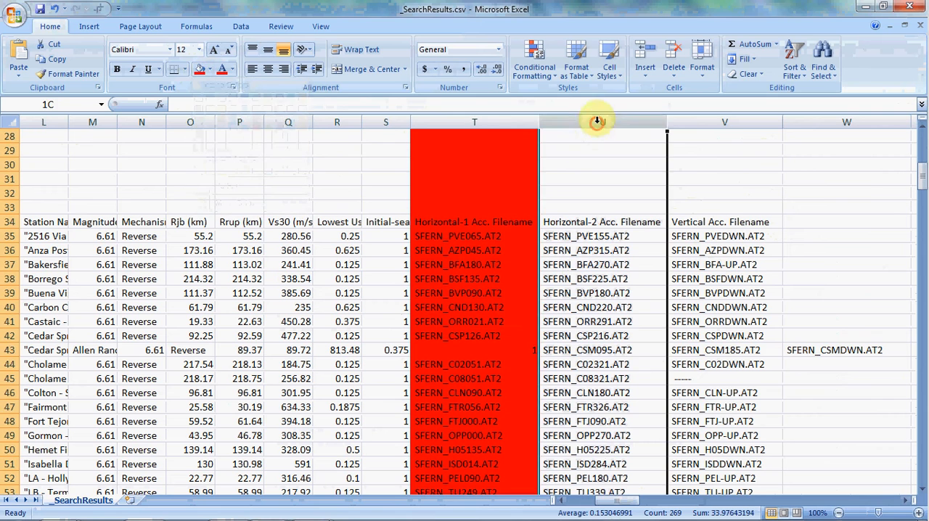
{"action": "left_click", "coordinate": [210, 69]}
{"action": "left_click", "coordinate": [264, 169]}
- Examine the Horizontal-1, Horizontal-2 and Vertical Acc. Filename headers in row 34 and compare the two horizontal components
{"action": "scroll", "coordinate": [363, 218], "scroll_direction": "down", "scroll_amount": 1}
{"action": "left_click", "coordinate": [428, 237]}
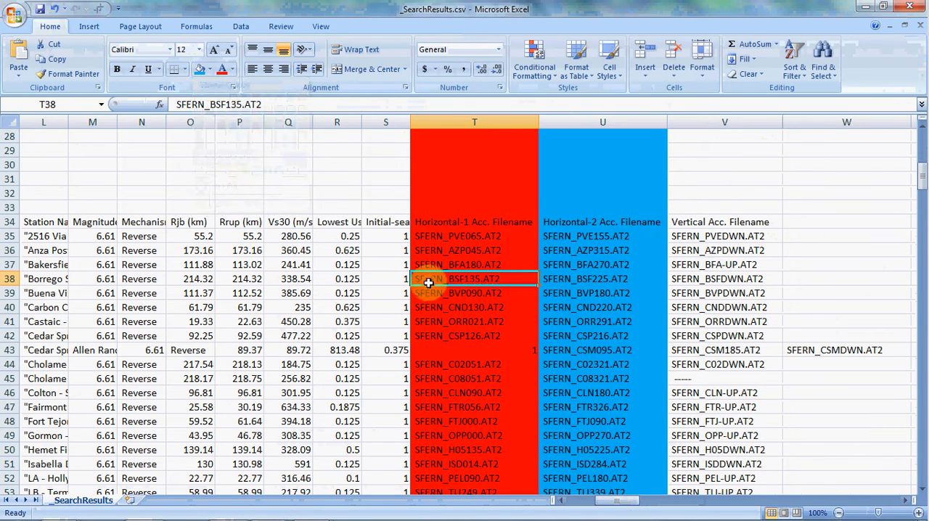
{"action": "left_click", "coordinate": [457, 180]}
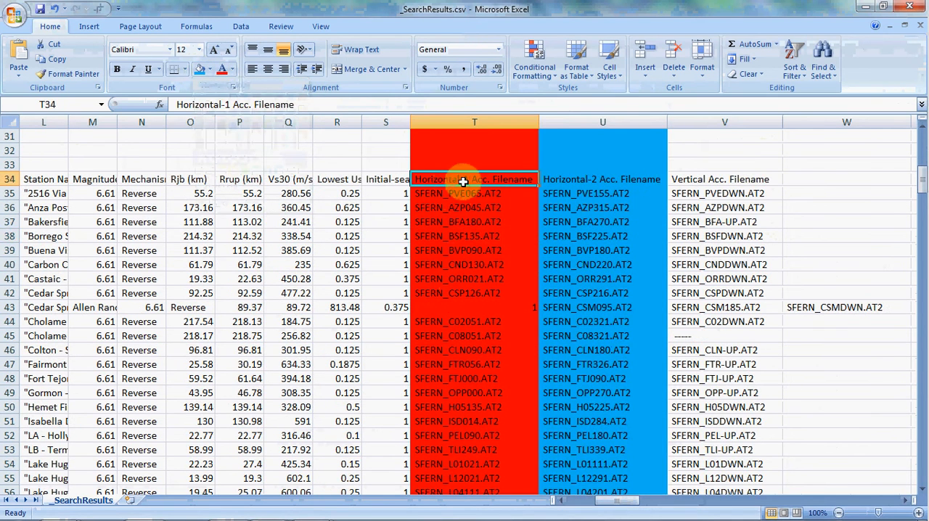
{"action": "left_click", "coordinate": [592, 183]}
{"action": "left_click", "coordinate": [704, 181]}
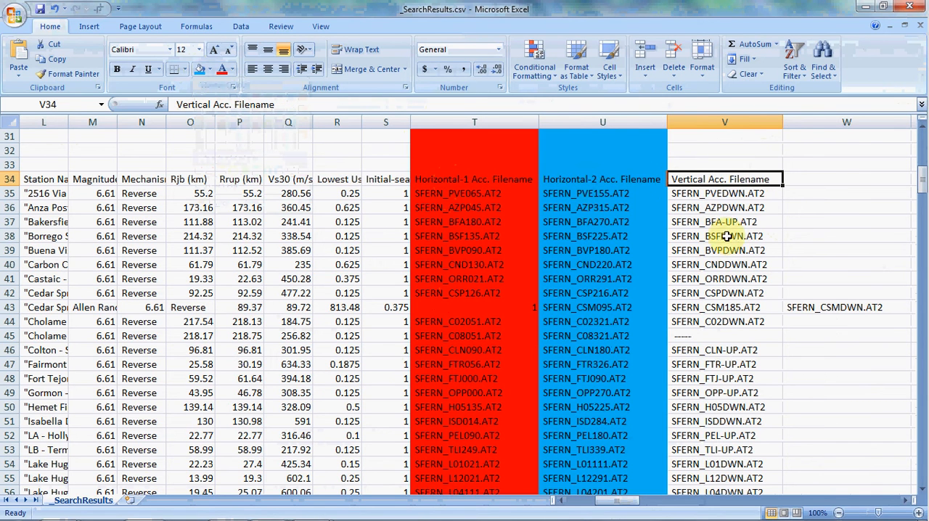
{"action": "left_click", "coordinate": [439, 179]}
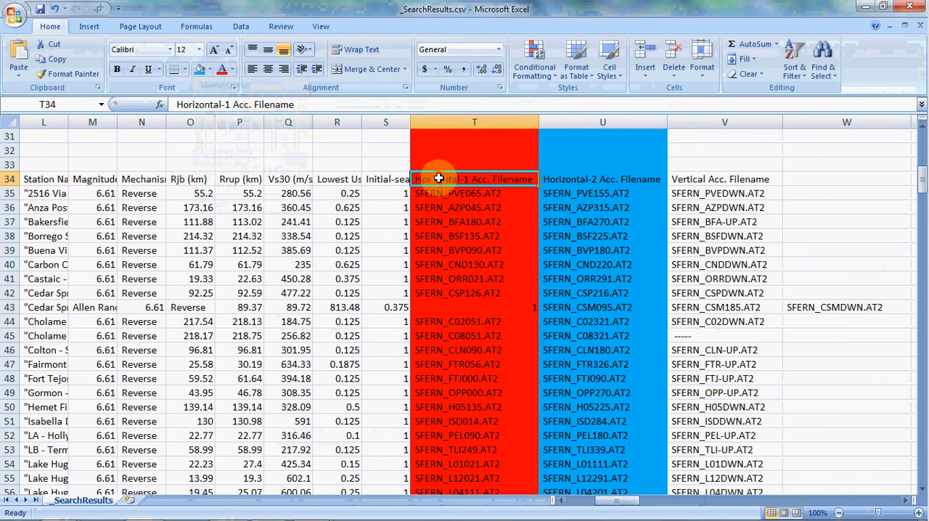
{"action": "left_click", "coordinate": [612, 181]}
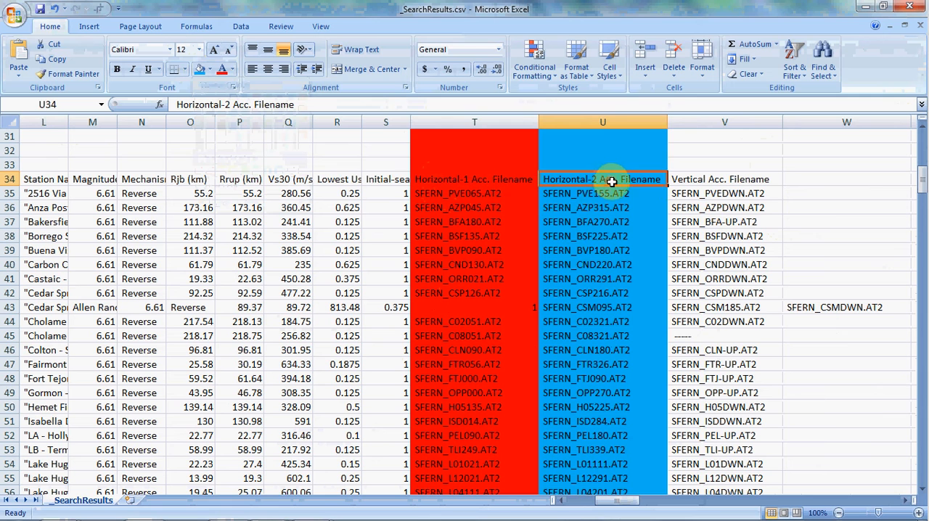
{"action": "left_click", "coordinate": [473, 180]}
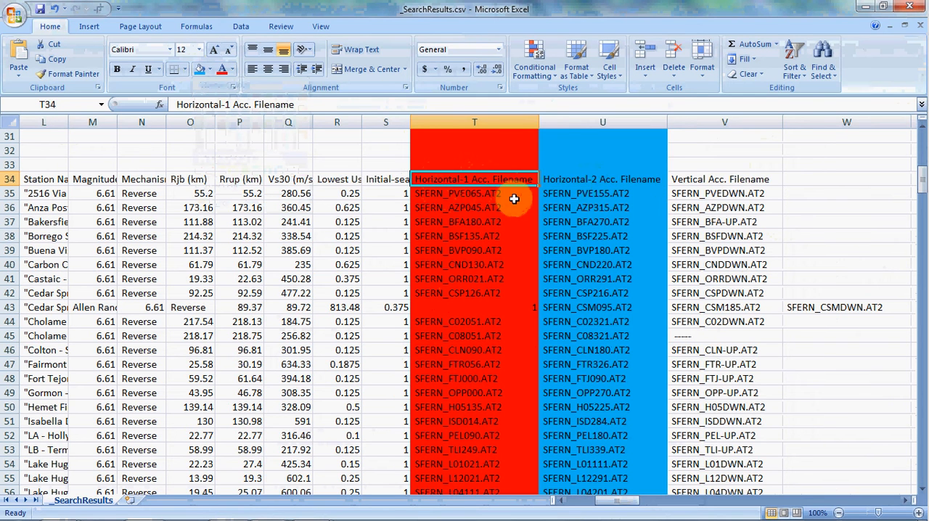
{"action": "left_click", "coordinate": [600, 176]}
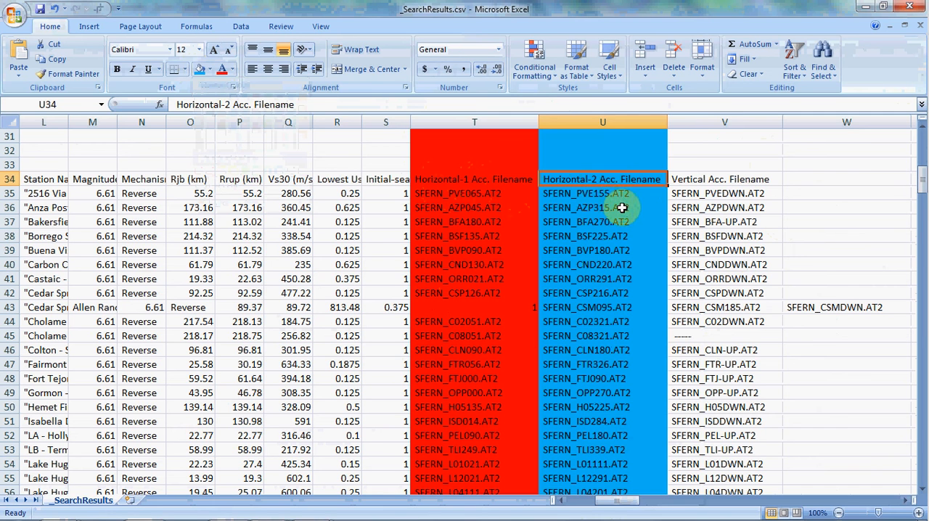
{"action": "left_click", "coordinate": [491, 179]}
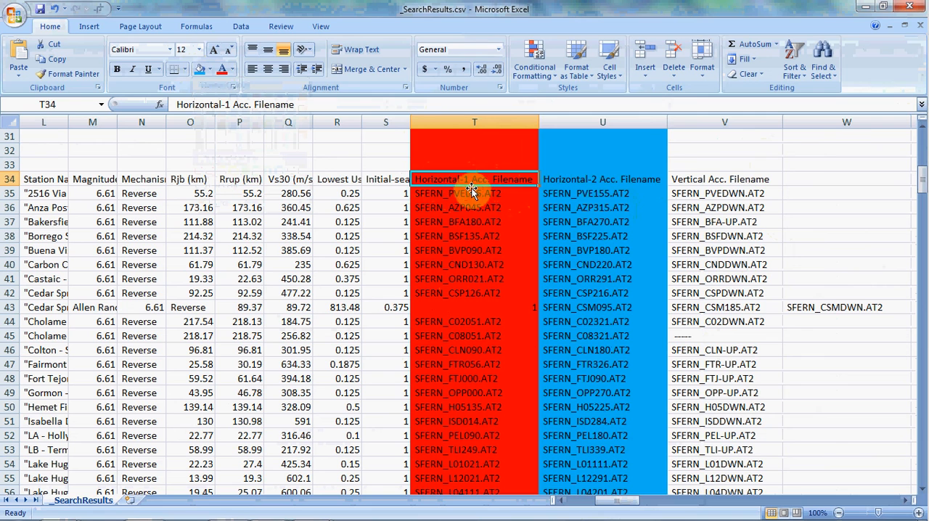
- Fill the whole Pacoima Dam row (61) with yellow, including its cells in the red and blue filename columns
{"action": "left_click", "coordinate": [601, 184]}
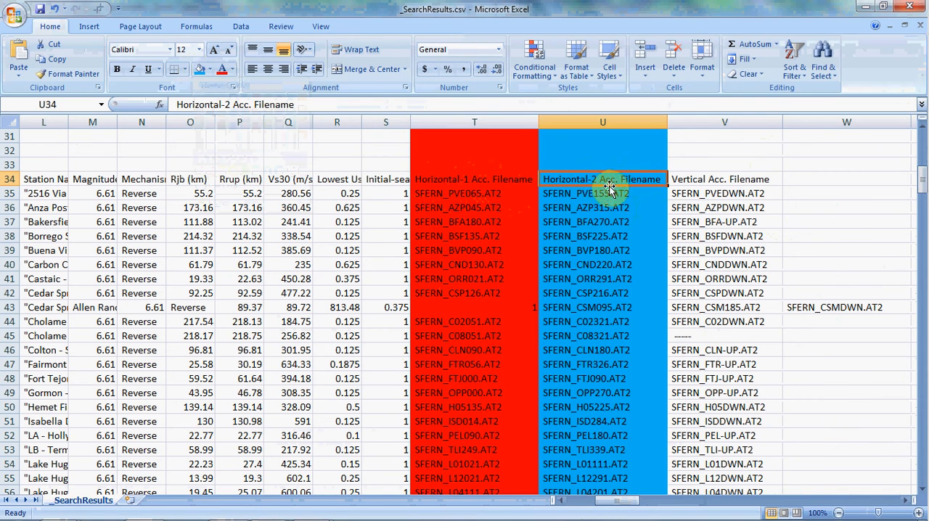
{"action": "scroll", "coordinate": [624, 190], "scroll_direction": "down", "scroll_amount": 5}
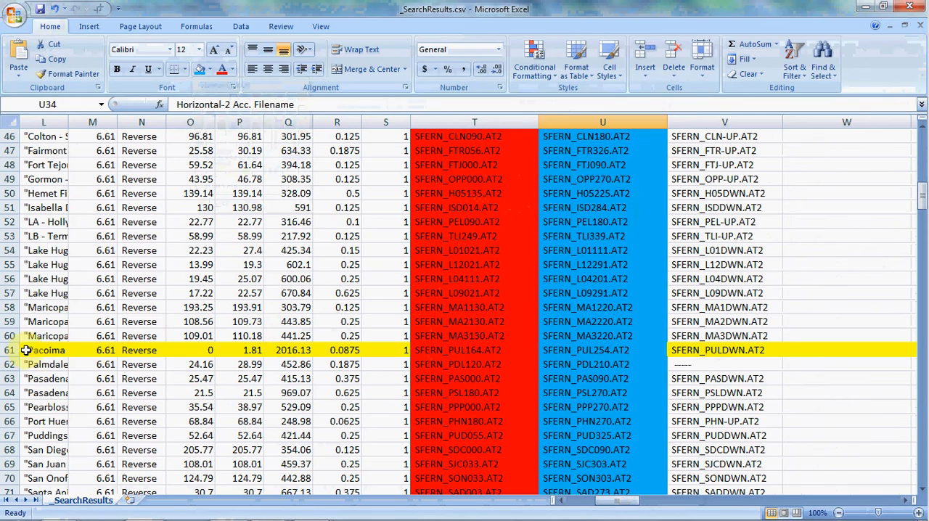
{"action": "left_click", "coordinate": [10, 351]}
{"action": "left_click", "coordinate": [210, 69]}
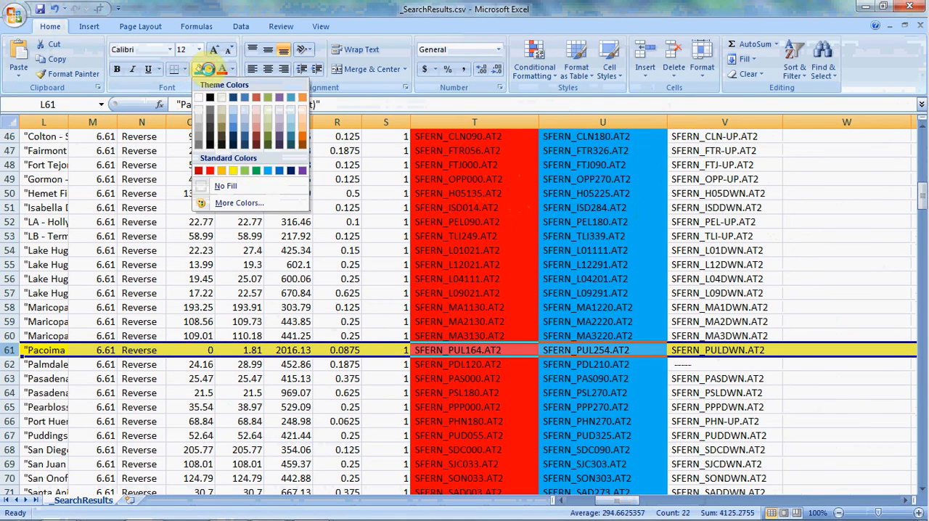
{"action": "left_click", "coordinate": [206, 168]}
{"action": "left_click", "coordinate": [436, 364]}
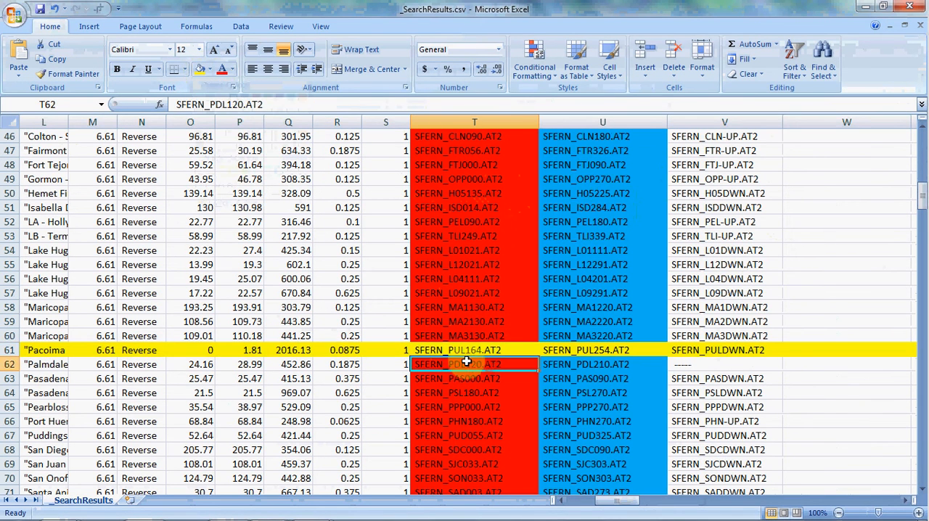
{"action": "left_click", "coordinate": [425, 351]}
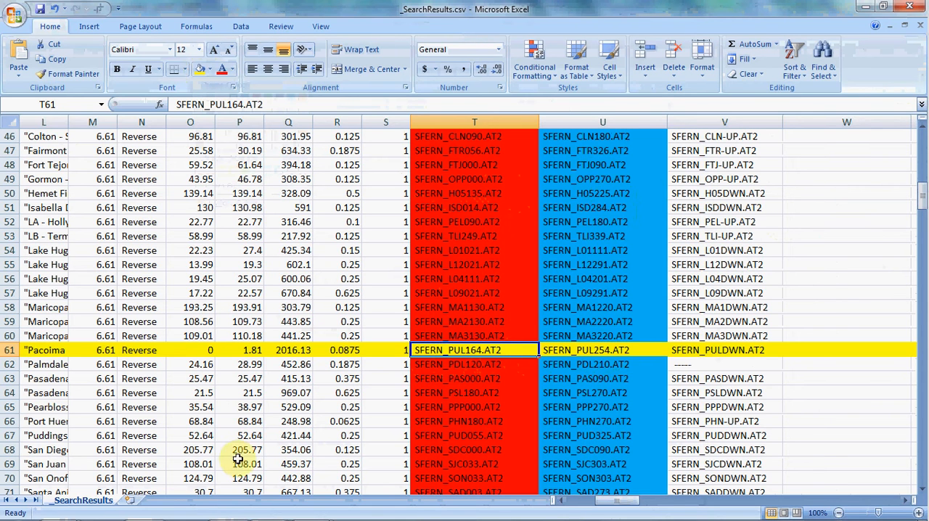
- Switch to the PEERNGARecords_Unscaled folder in Windows Explorer and locate the RSN77_SFERN_PUL164 and RSN77_SFERN_PUL254 files
{"action": "left_click", "coordinate": [61, 507]}
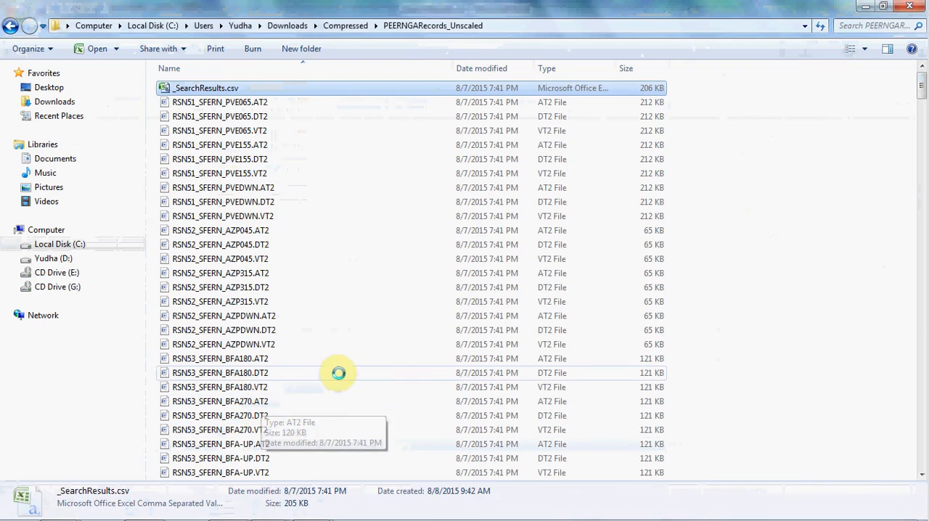
{"action": "scroll", "coordinate": [332, 352], "scroll_direction": "down", "scroll_amount": 20}
{"action": "left_click", "coordinate": [260, 184]}
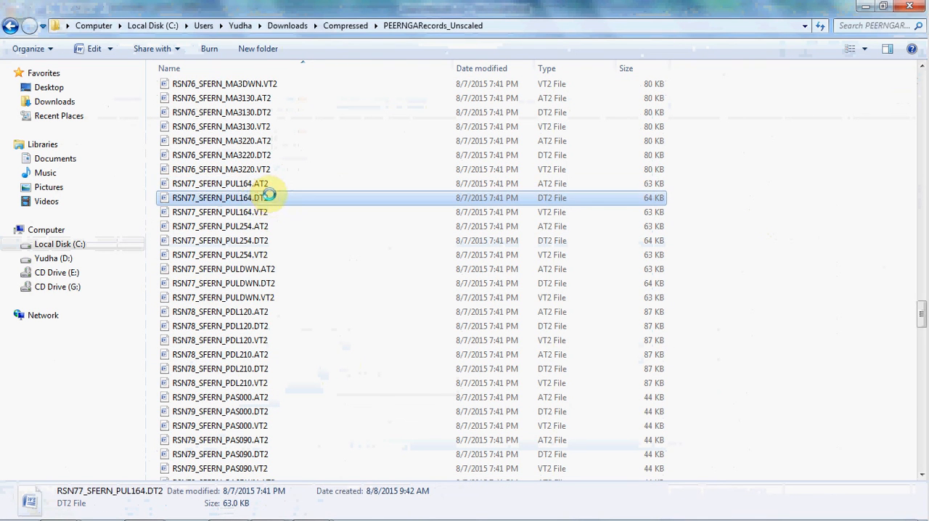
{"action": "left_click", "coordinate": [270, 198], "text": "ctrl"}
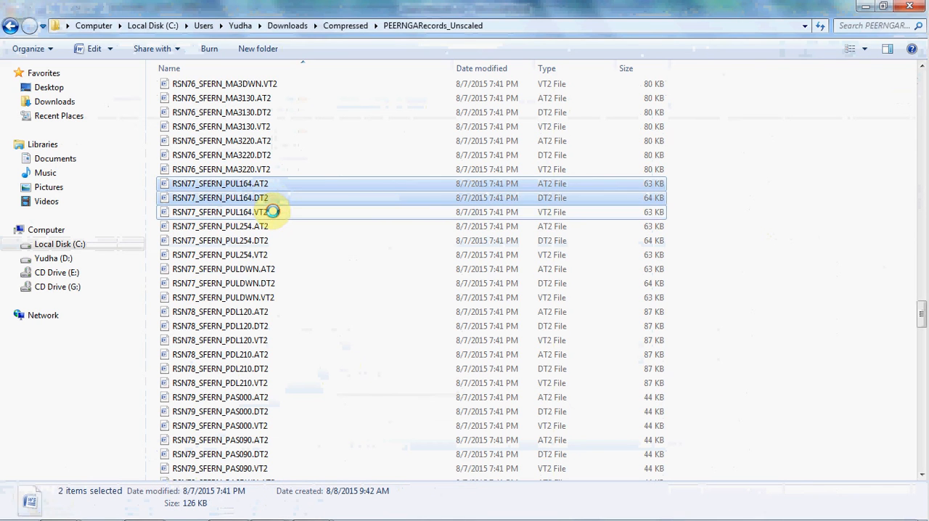
{"action": "left_click", "coordinate": [261, 212], "text": "ctrl"}
{"action": "left_click", "coordinate": [266, 228], "text": "ctrl"}
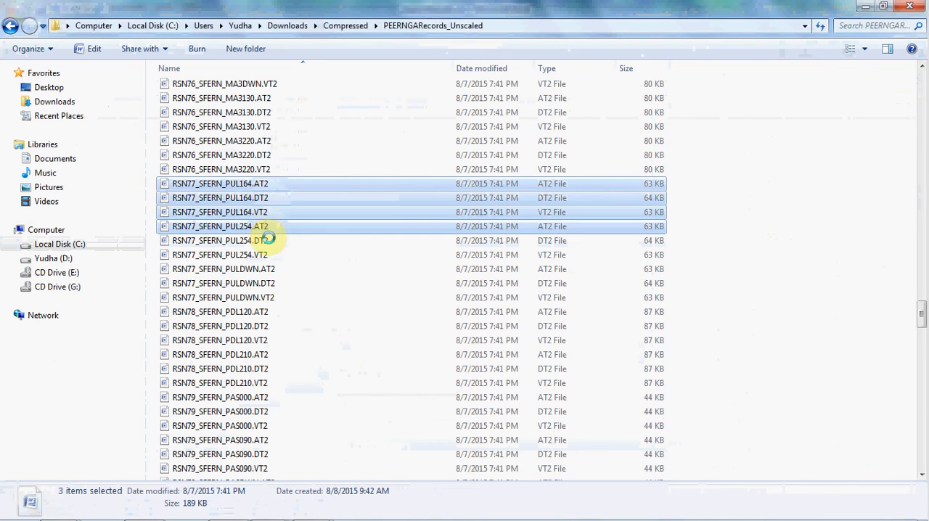
- Examine which AT2, DT2 and VT2 files belong to the PUL164 and PUL254 horizontal components
{"action": "left_click", "coordinate": [270, 186]}
{"action": "left_click", "coordinate": [274, 198], "text": "ctrl"}
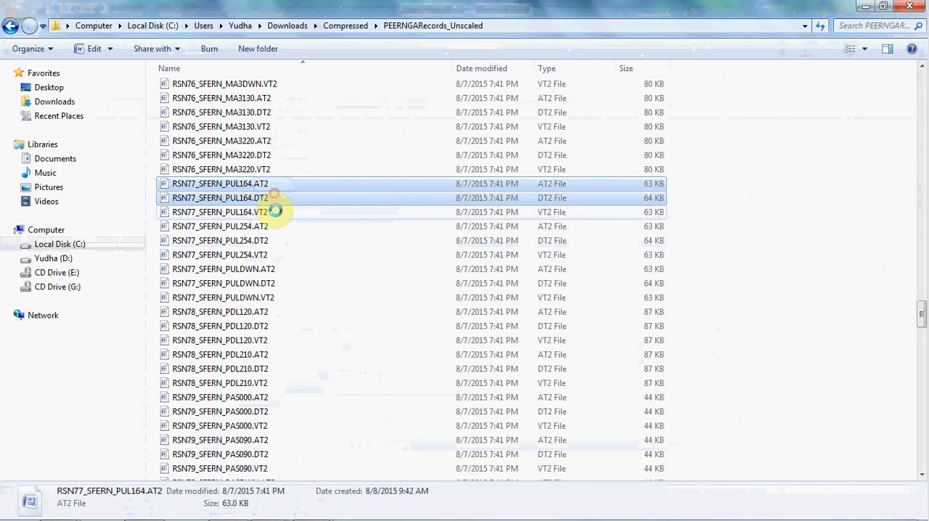
{"action": "left_click", "coordinate": [276, 210], "text": "ctrl"}
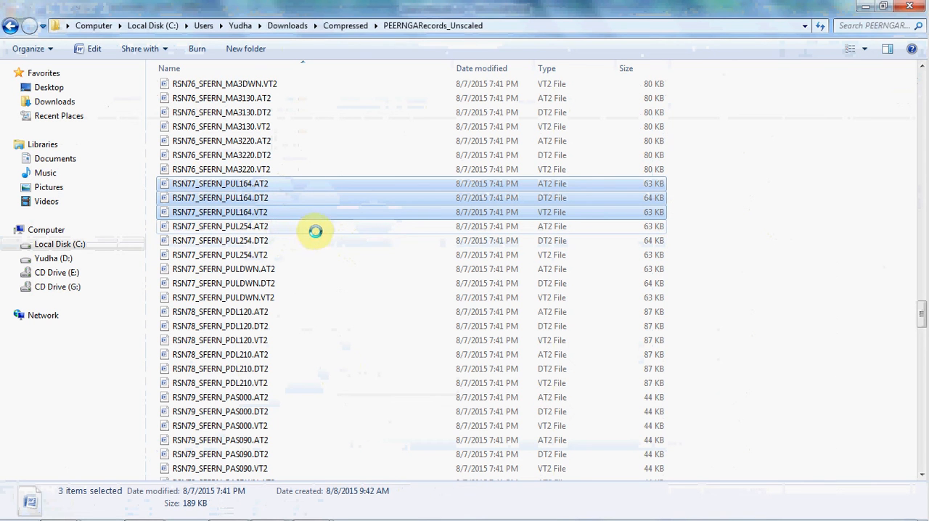
{"action": "left_click", "coordinate": [262, 227], "text": "ctrl"}
{"action": "left_click", "coordinate": [273, 240], "text": "ctrl"}
{"action": "left_click", "coordinate": [276, 254], "text": "ctrl"}
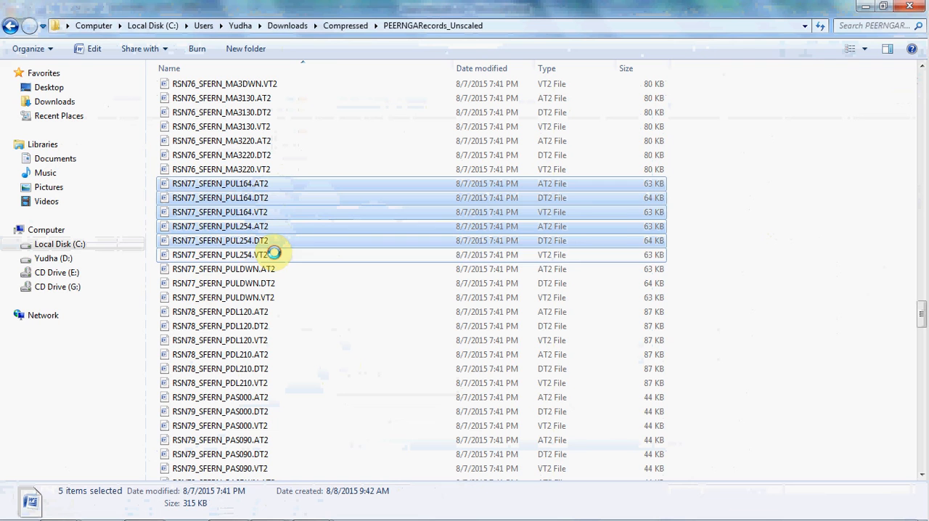
{"action": "left_click", "coordinate": [277, 186]}
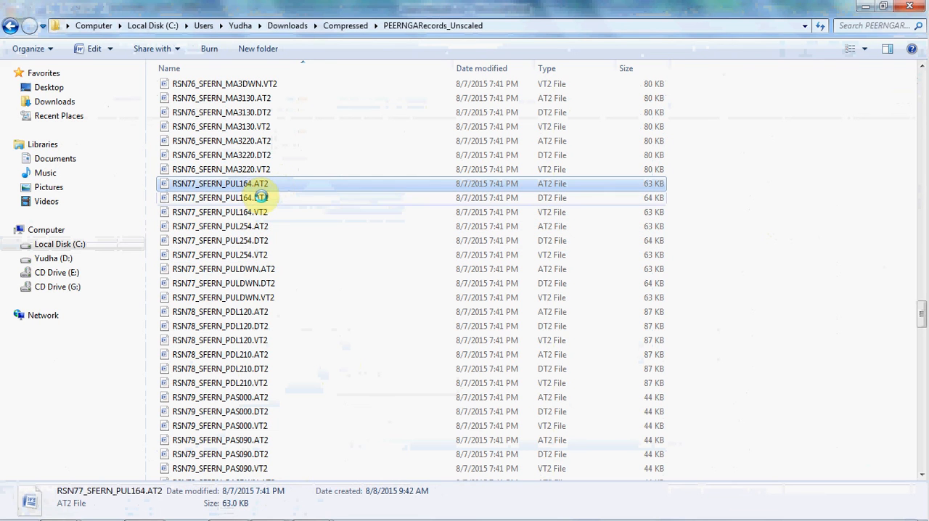
{"action": "left_click", "coordinate": [275, 198], "text": "ctrl"}
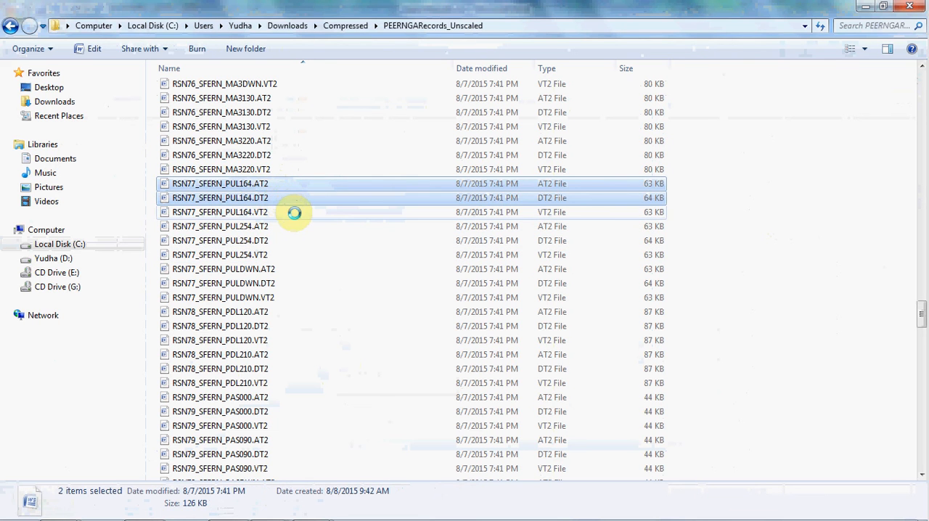
{"action": "left_click", "coordinate": [291, 212], "text": "ctrl"}
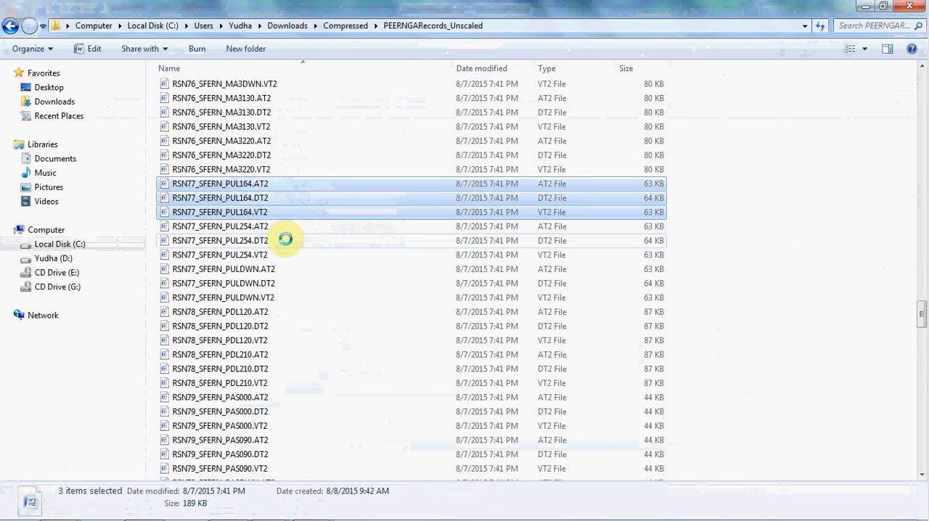
{"action": "left_click", "coordinate": [275, 194]}
- Select and copy the AT2, DT2 and VT2 files of both RSN77_SFERN_PUL164 and RSN77_SFERN_PUL254
{"action": "left_click", "coordinate": [262, 184]}
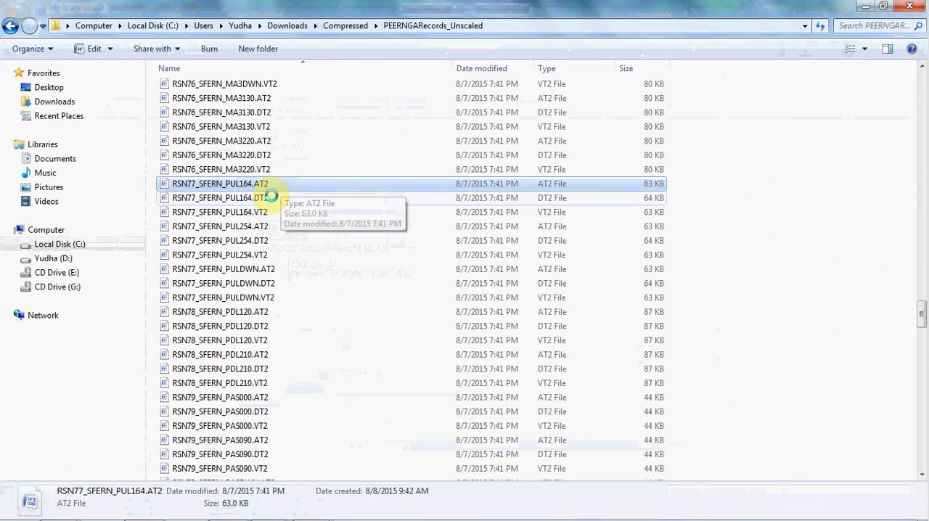
{"action": "left_click", "coordinate": [272, 197], "text": "ctrl"}
{"action": "left_click", "coordinate": [270, 212], "text": "ctrl"}
{"action": "left_click", "coordinate": [243, 226], "text": "ctrl"}
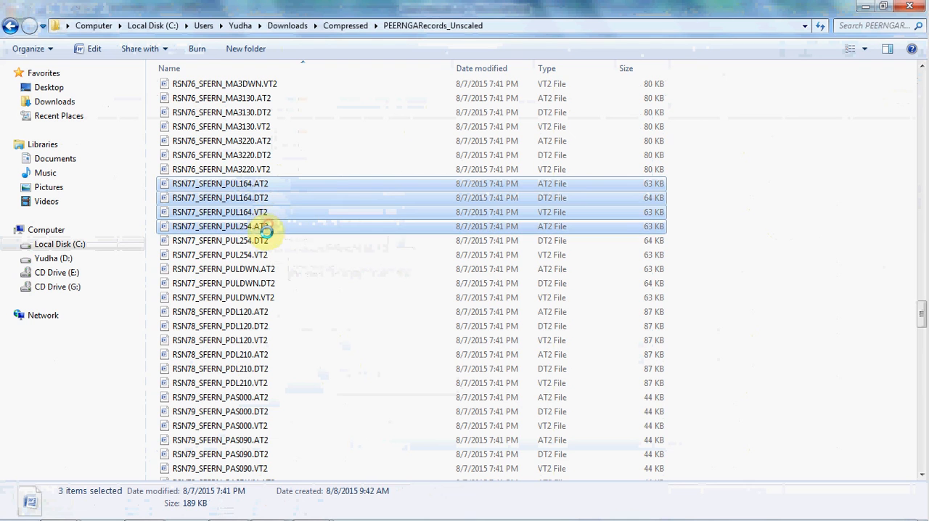
{"action": "left_click", "coordinate": [269, 241], "text": "ctrl"}
{"action": "left_click", "coordinate": [267, 255], "text": "ctrl"}
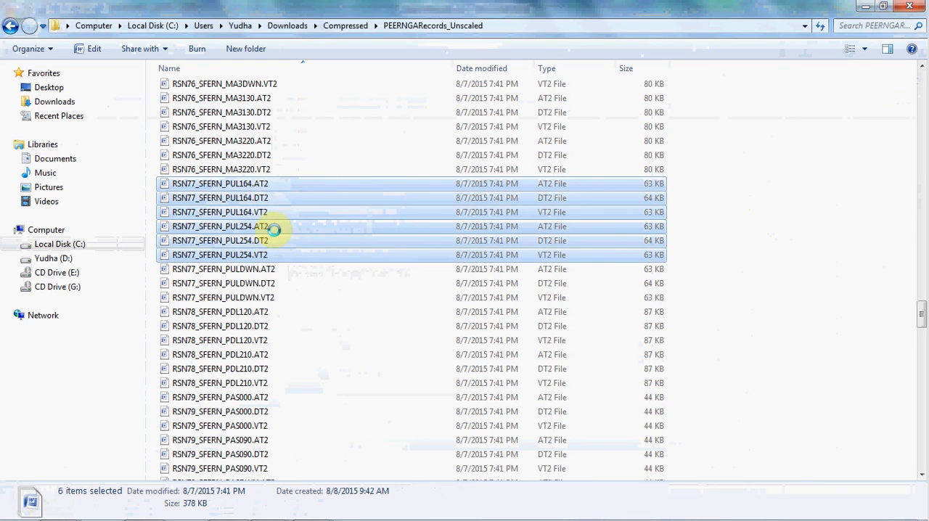
- Create a folder named San Fernando inside the Compressed folder and paste the copied record files into it
{"action": "left_click", "coordinate": [347, 25]}
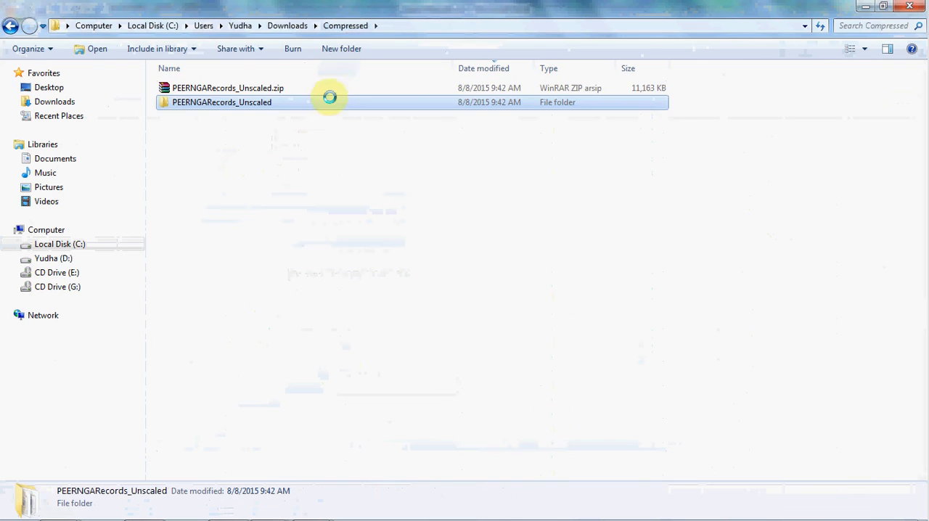
{"action": "left_click", "coordinate": [352, 49]}
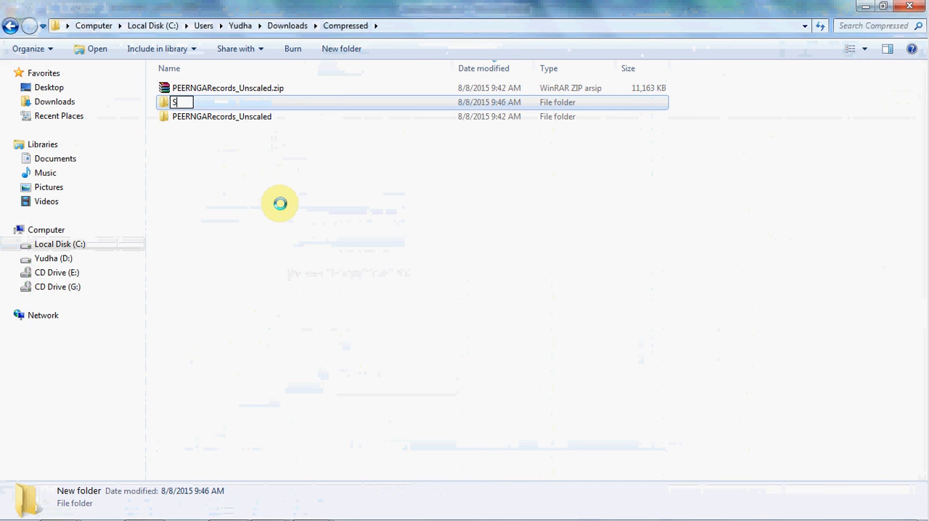
{"action": "type", "text": "San Fernando"}
{"action": "key", "text": "Return"}
{"action": "key", "text": "Return"}
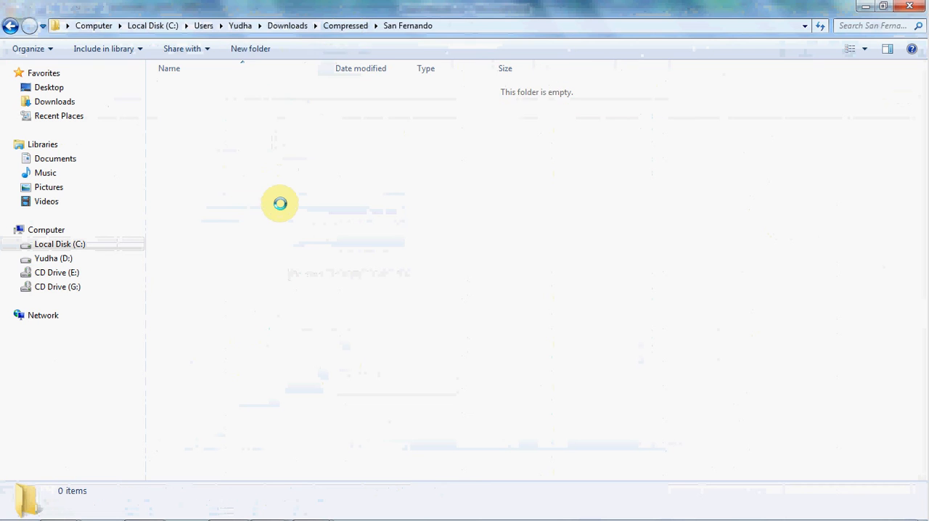
{"action": "key", "text": "ctrl+v"}
{"action": "left_click", "coordinate": [280, 203]}
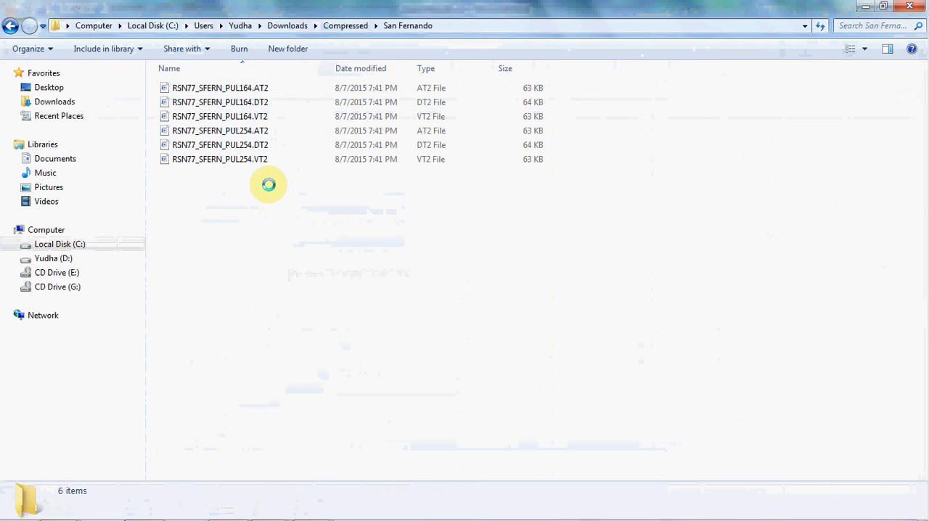
- Open RSN77_SFERN_PUL164.AT2 from the San Fernando folder in Word and maximize its window
{"action": "left_click", "coordinate": [245, 87]}
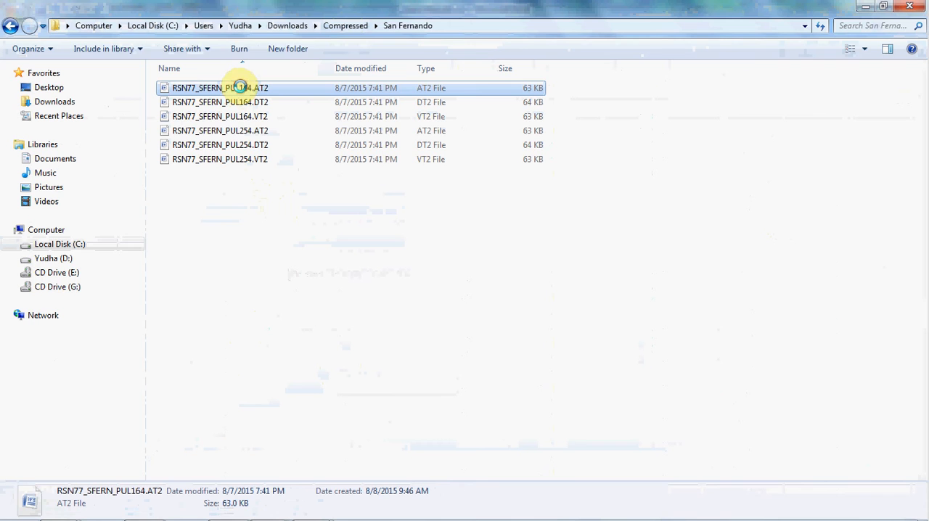
{"action": "left_click", "coordinate": [245, 131], "text": "ctrl"}
{"action": "left_click", "coordinate": [268, 214]}
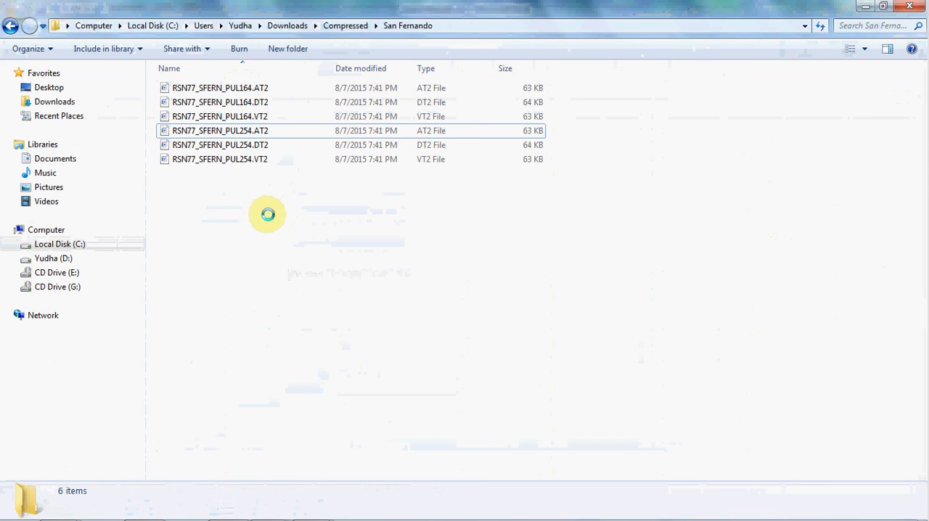
{"action": "left_click", "coordinate": [247, 88]}
{"action": "double_click", "coordinate": [247, 88]}
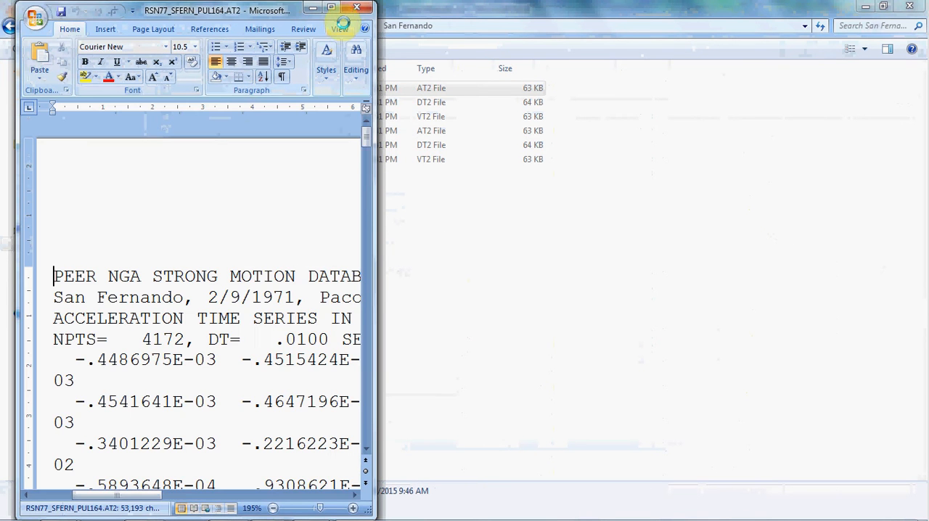
{"action": "left_click", "coordinate": [331, 8]}
{"action": "left_click", "coordinate": [472, 292]}
{"action": "scroll", "coordinate": [505, 293], "scroll_direction": "down", "scroll_amount": 8, "text": "ctrl"}
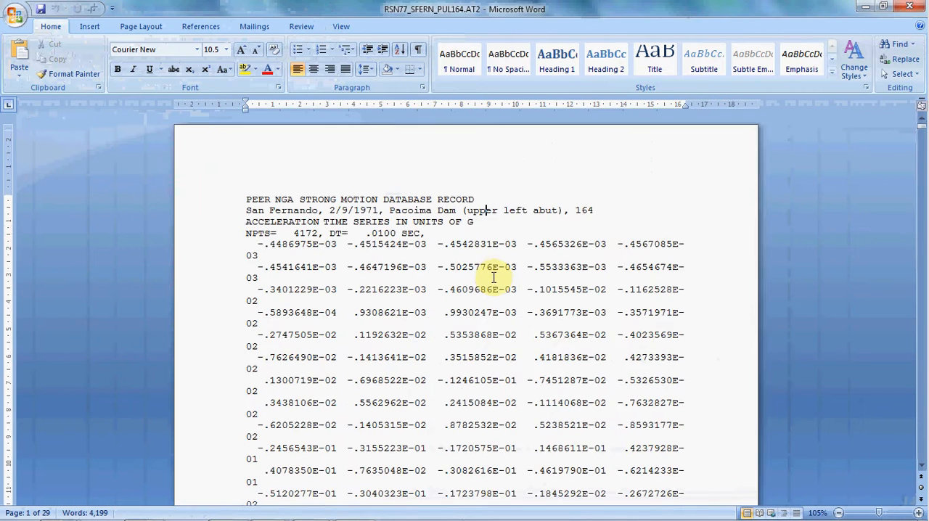
- Examine the record's header lines for the station, component, acceleration units, NPTS and DT
{"action": "left_click", "coordinate": [504, 212]}
{"action": "left_click", "coordinate": [483, 221]}
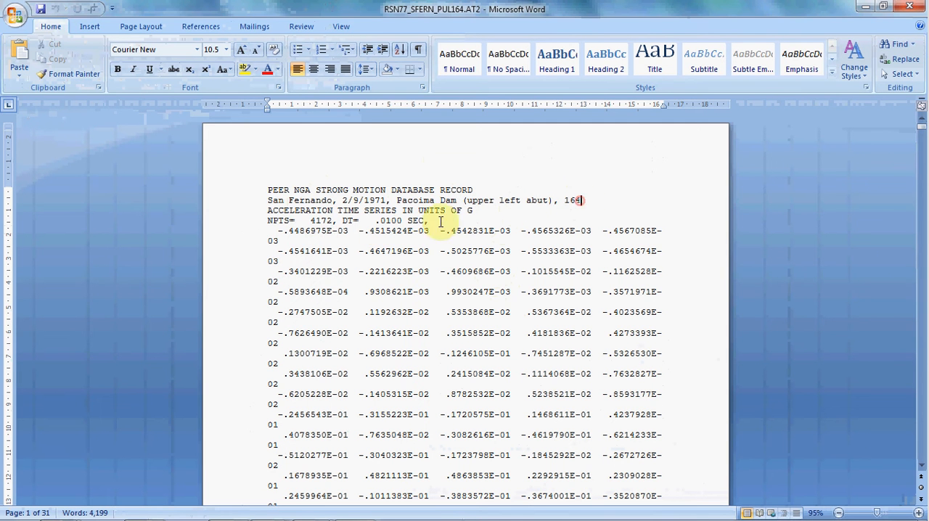
{"action": "left_click", "coordinate": [311, 220]}
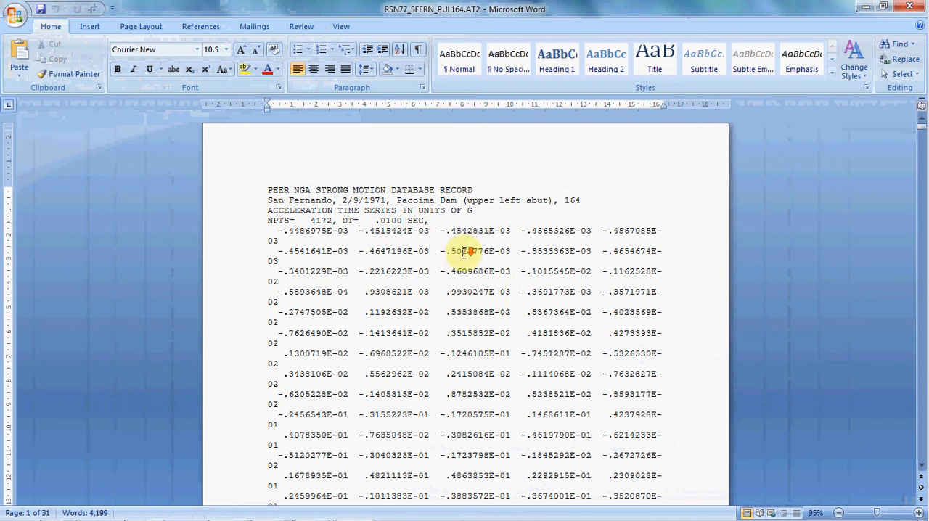
- Examine how the acceleration values are laid out in rows and columns below the header across the document's pages
{"action": "scroll", "coordinate": [465, 252], "scroll_direction": "down", "scroll_amount": 10}
{"action": "scroll", "coordinate": [465, 251], "scroll_direction": "down", "scroll_amount": 15}
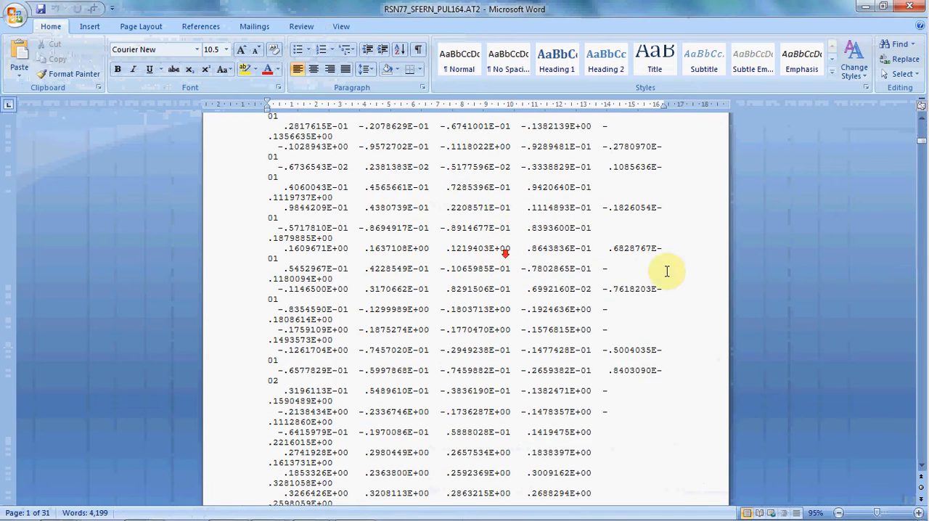
{"action": "scroll", "coordinate": [656, 265], "scroll_direction": "down", "scroll_amount": 20}
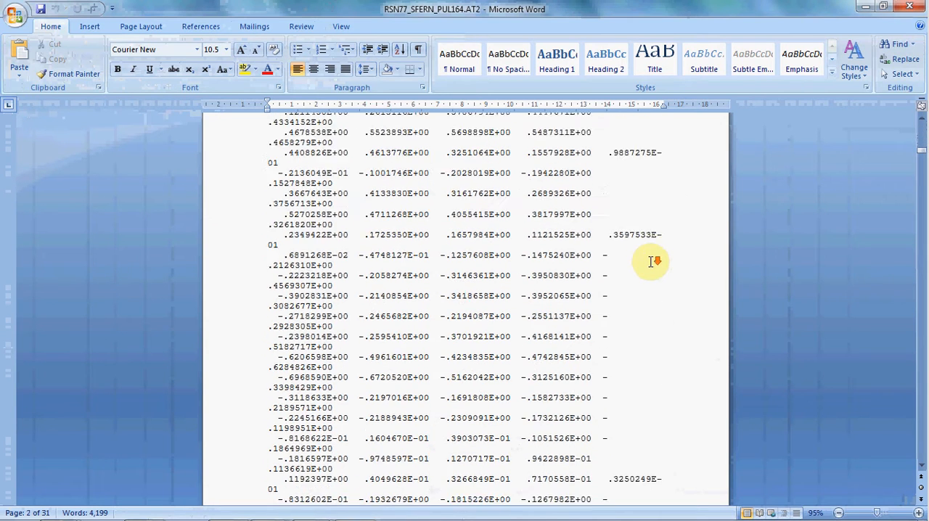
{"action": "left_click_drag", "start_coordinate": [919, 149], "coordinate": [913, 120]}
{"action": "left_click", "coordinate": [510, 221]}
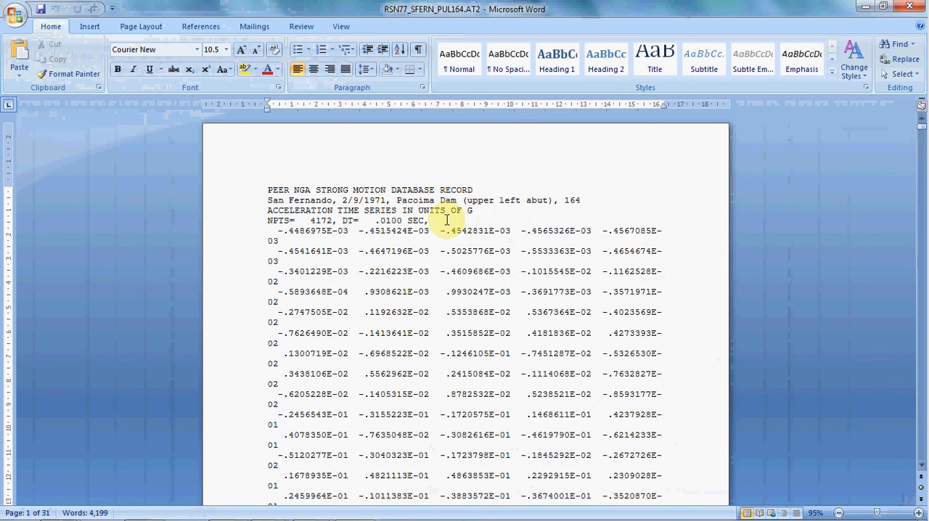
{"action": "scroll", "coordinate": [504, 244], "scroll_direction": "down", "scroll_amount": 8}
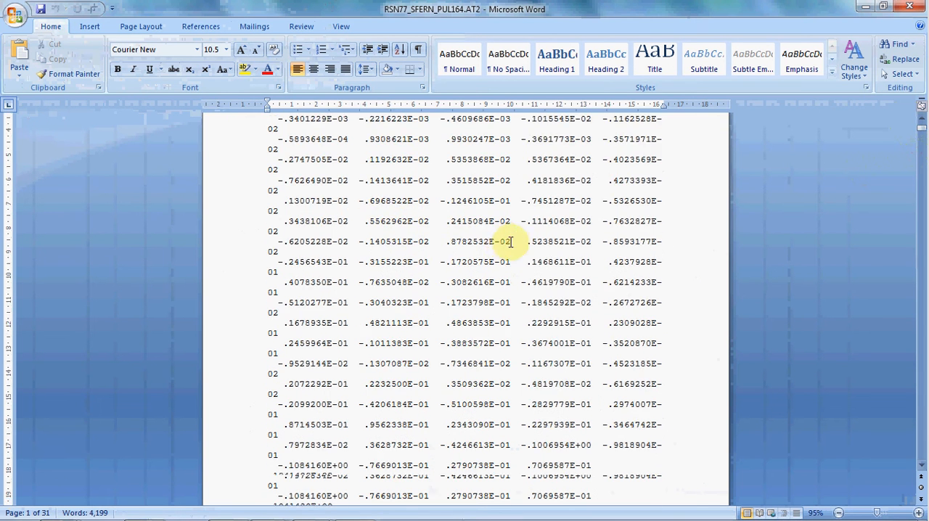
{"action": "scroll", "coordinate": [504, 243], "scroll_direction": "down", "scroll_amount": 3}
{"action": "scroll", "coordinate": [545, 239], "scroll_direction": "up", "scroll_amount": 4}
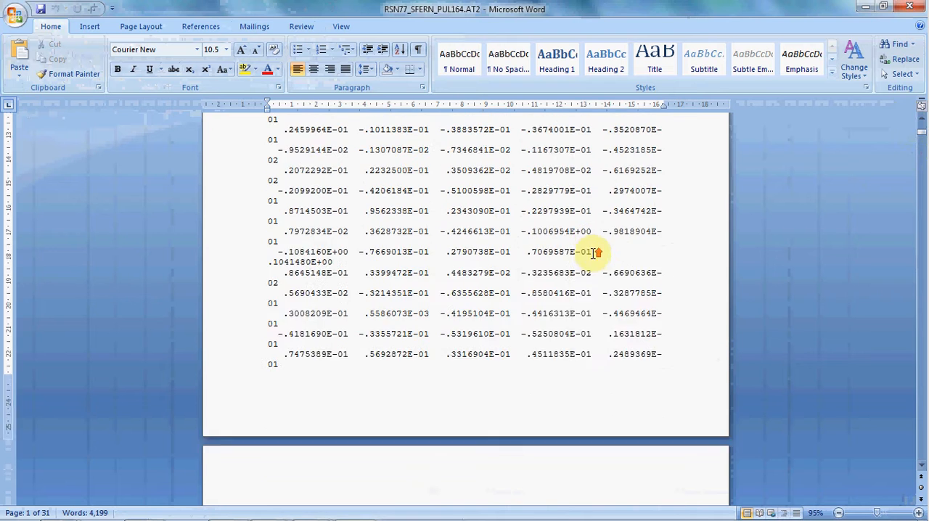
{"action": "scroll", "coordinate": [483, 256], "scroll_direction": "up", "scroll_amount": 6}
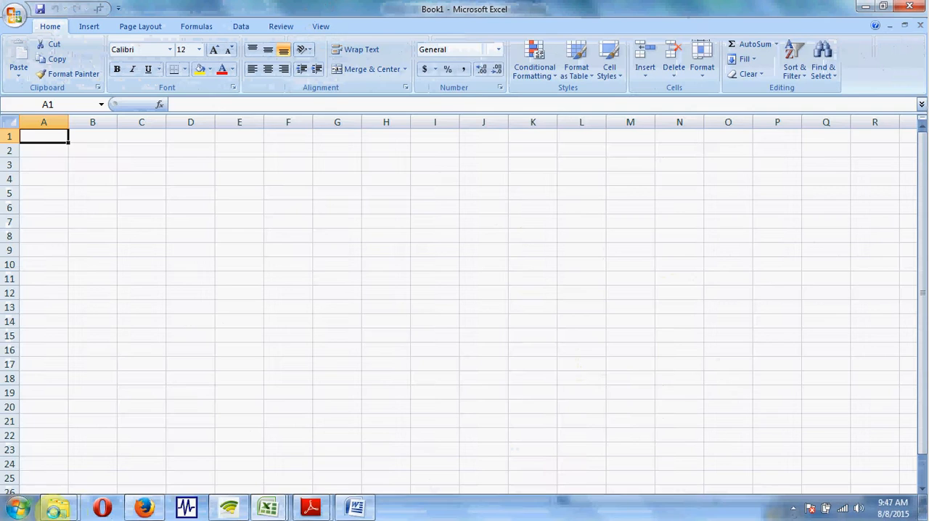
{"action": "left_click", "coordinate": [356, 506]}
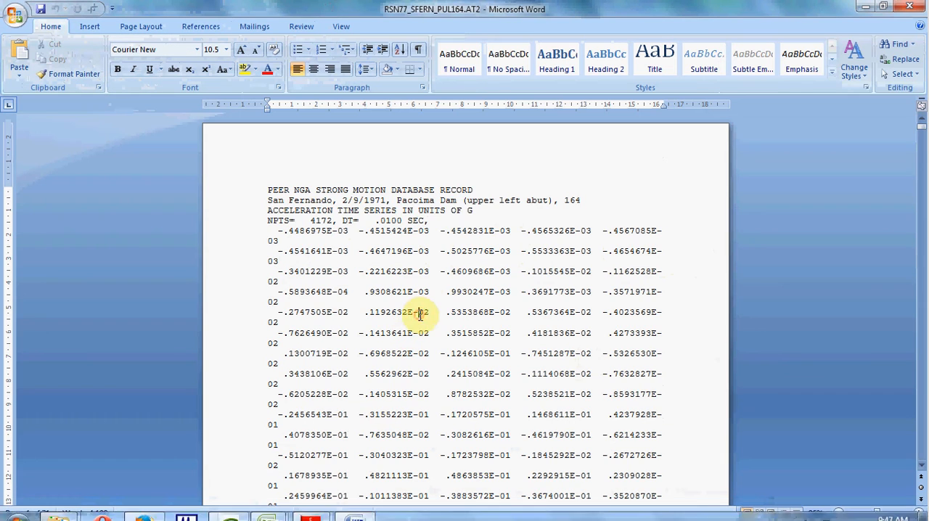
- Copy the entire record text from Word and paste it into Sheet1 of the Excel workbook starting at A1
{"action": "key", "text": "ctrl+a"}
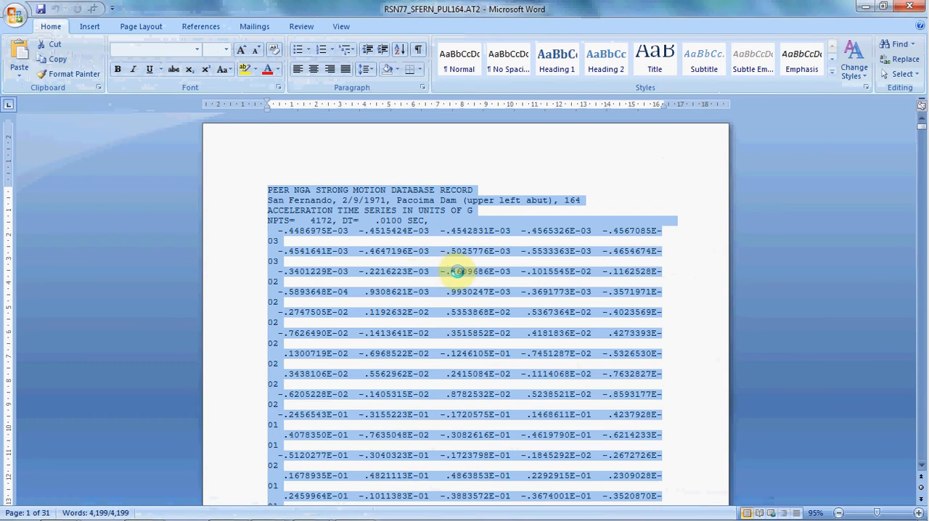
{"action": "left_click", "coordinate": [353, 509]}
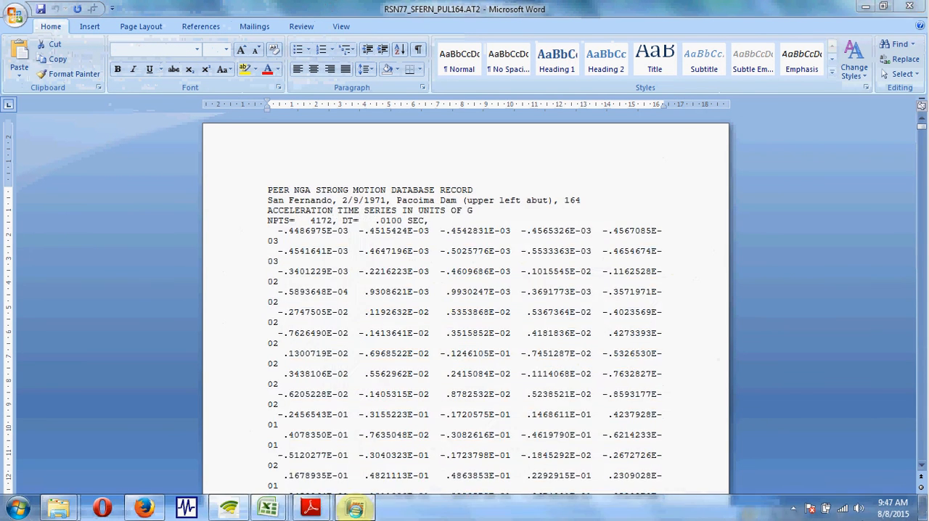
{"action": "left_click", "coordinate": [80, 175]}
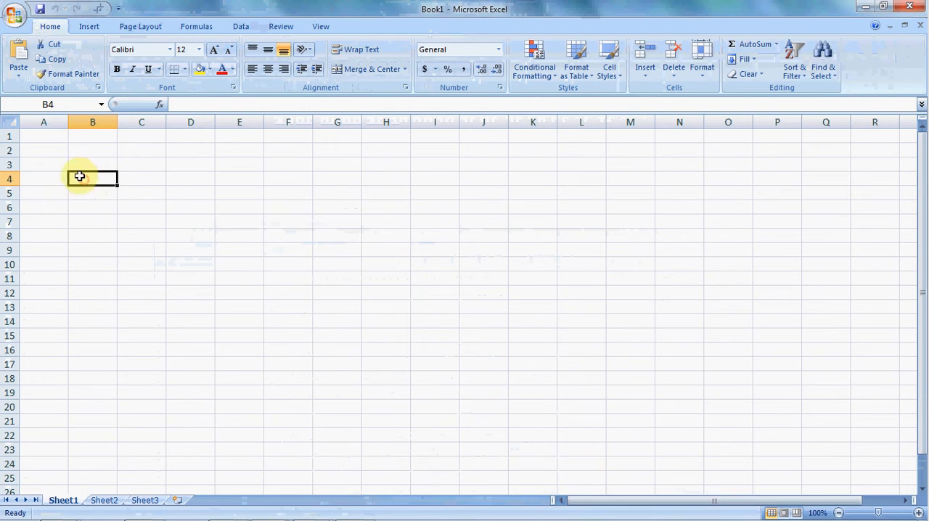
{"action": "left_click", "coordinate": [54, 138]}
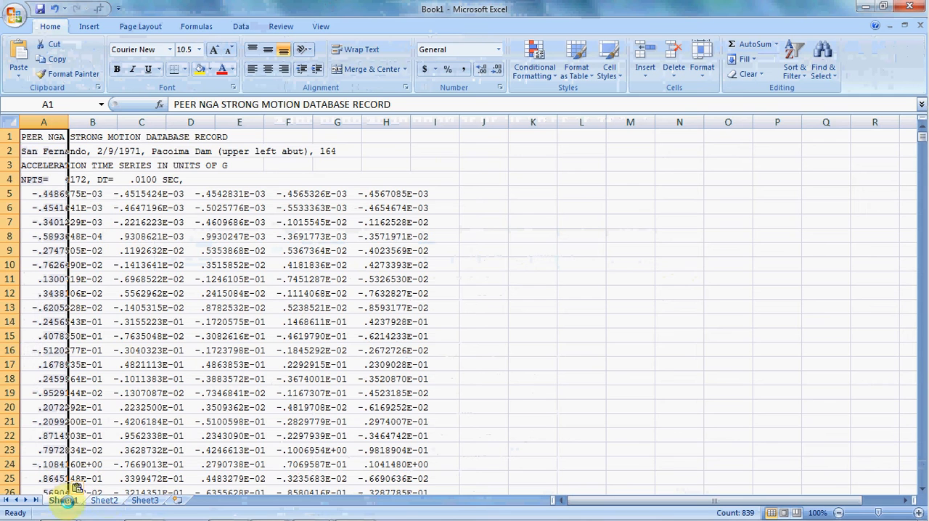
- Rename Sheet1 as Step-1 and colour its sheet tab yellow
{"action": "double_click", "coordinate": [63, 501]}
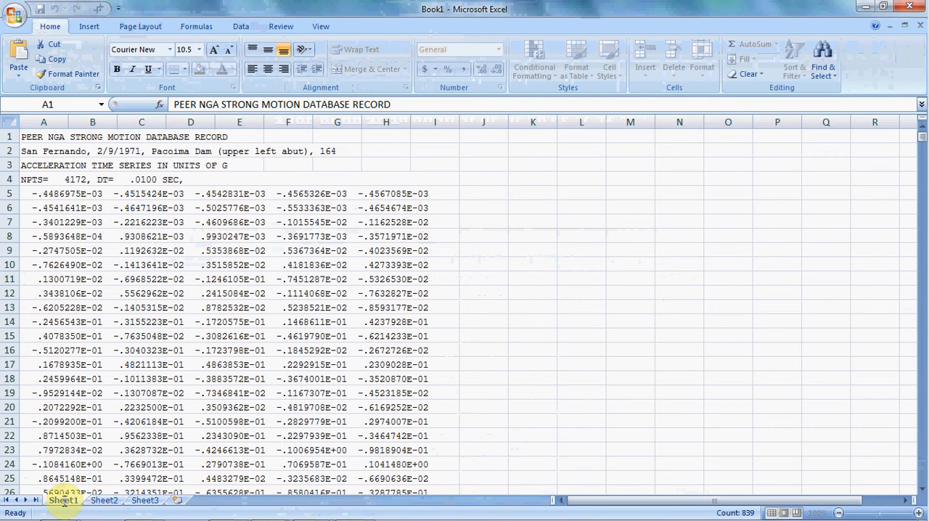
{"action": "type", "text": "Sta-"}
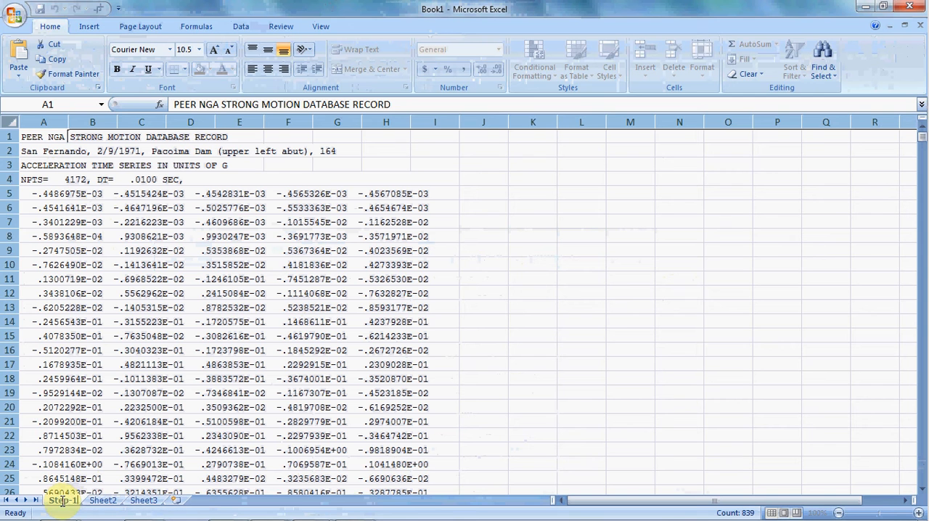
{"action": "key", "text": "Return"}
{"action": "right_click", "coordinate": [60, 501]}
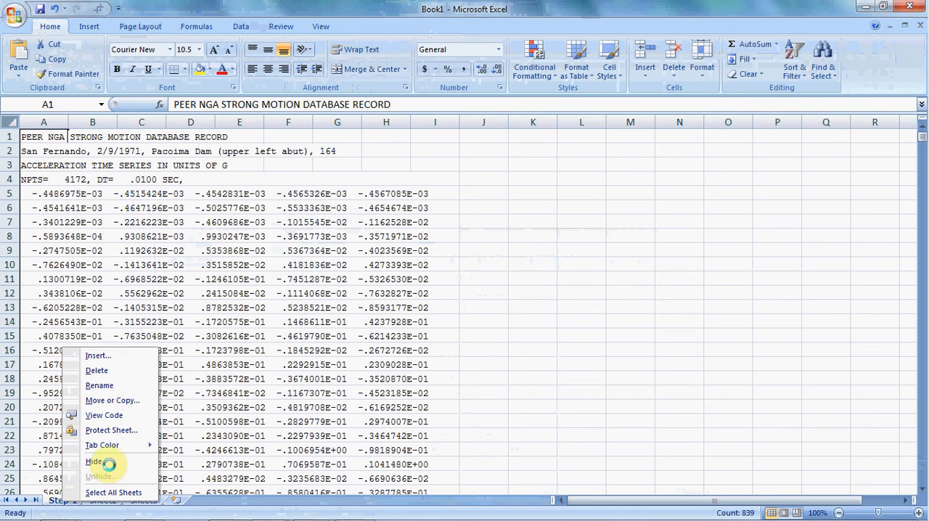
{"action": "mouse_move", "coordinate": [134, 445]}
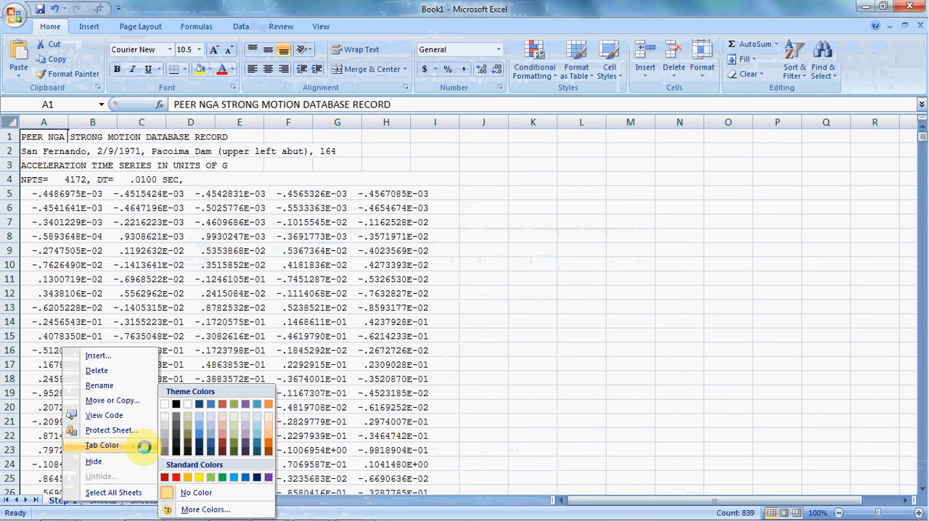
{"action": "left_click", "coordinate": [198, 478]}
{"action": "left_click", "coordinate": [207, 410]}
{"action": "left_click", "coordinate": [200, 437]}
- Examine how the pasted header and acceleration values are stored in the cells of column A
{"action": "left_click", "coordinate": [45, 122]}
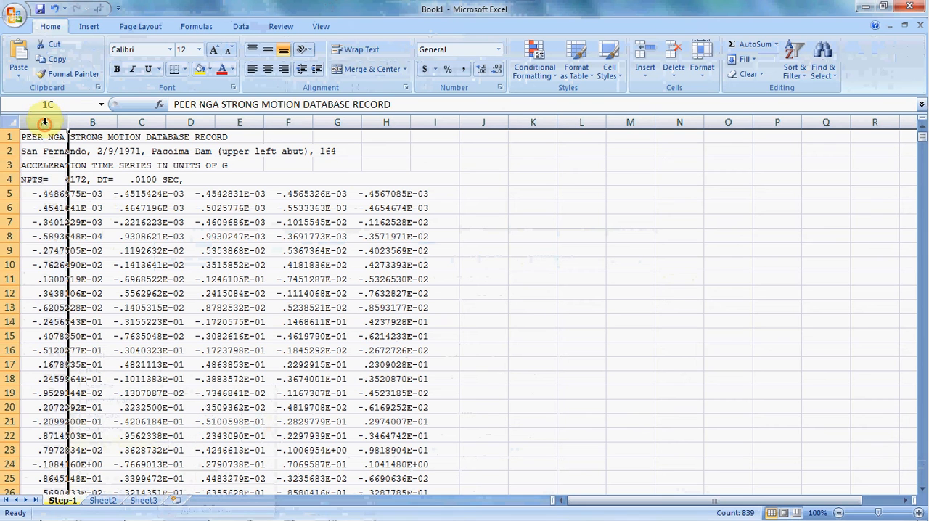
{"action": "left_click", "coordinate": [141, 280]}
{"action": "left_click", "coordinate": [85, 206]}
{"action": "left_click", "coordinate": [65, 194]}
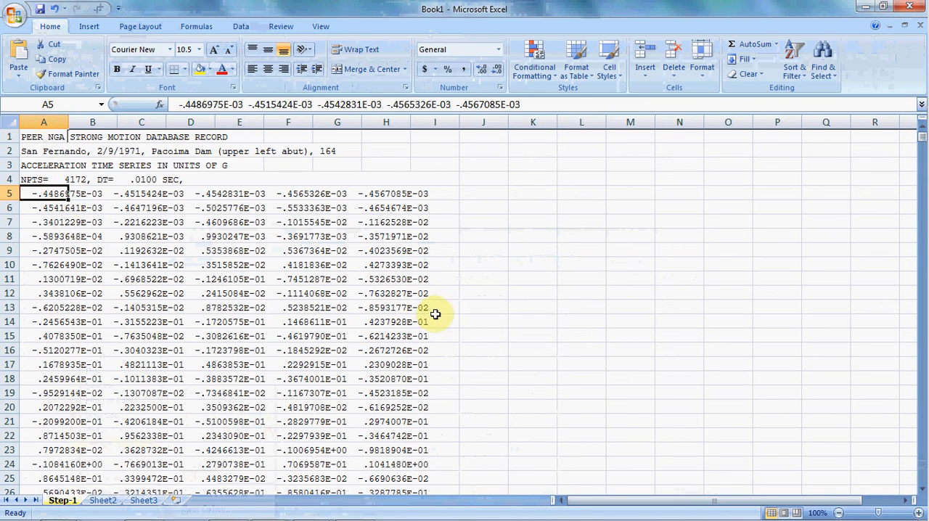
{"action": "left_click", "coordinate": [58, 265]}
{"action": "left_click", "coordinate": [55, 208]}
{"action": "left_click", "coordinate": [44, 194]}
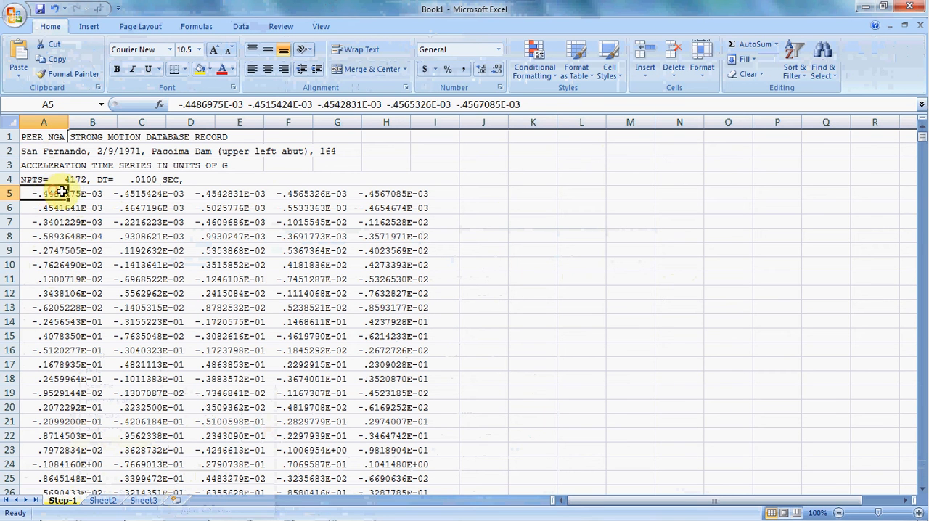
{"action": "left_click", "coordinate": [54, 280]}
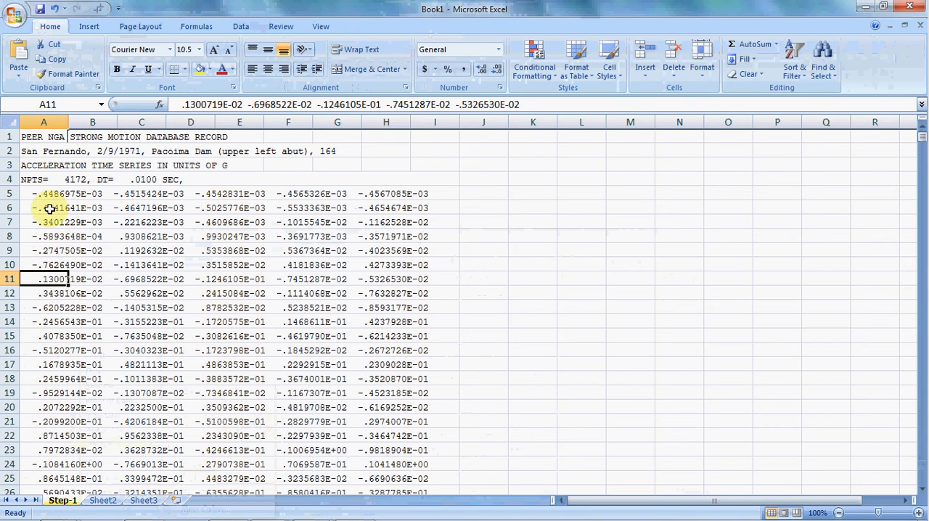
- Split column A with Text to Columns using Fixed width, the suggested column breaks and the General format
{"action": "left_click", "coordinate": [44, 122]}
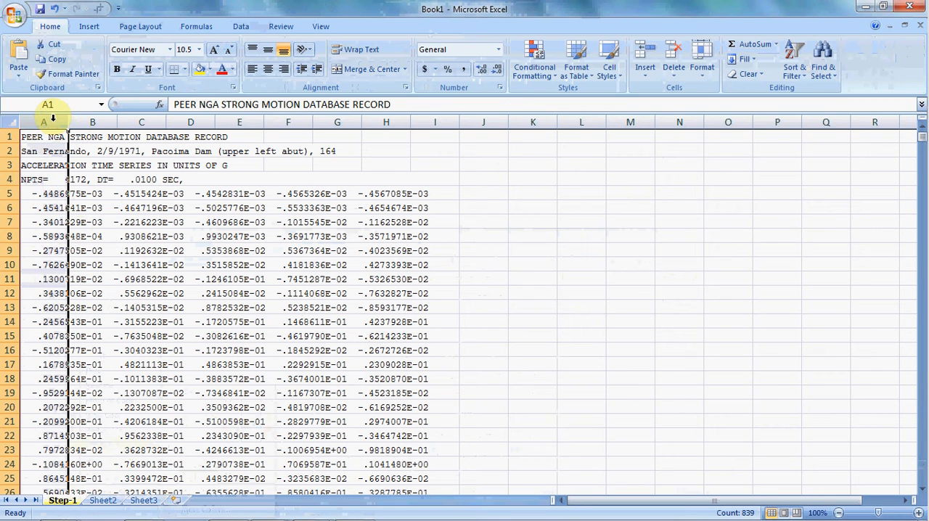
{"action": "left_click", "coordinate": [320, 26]}
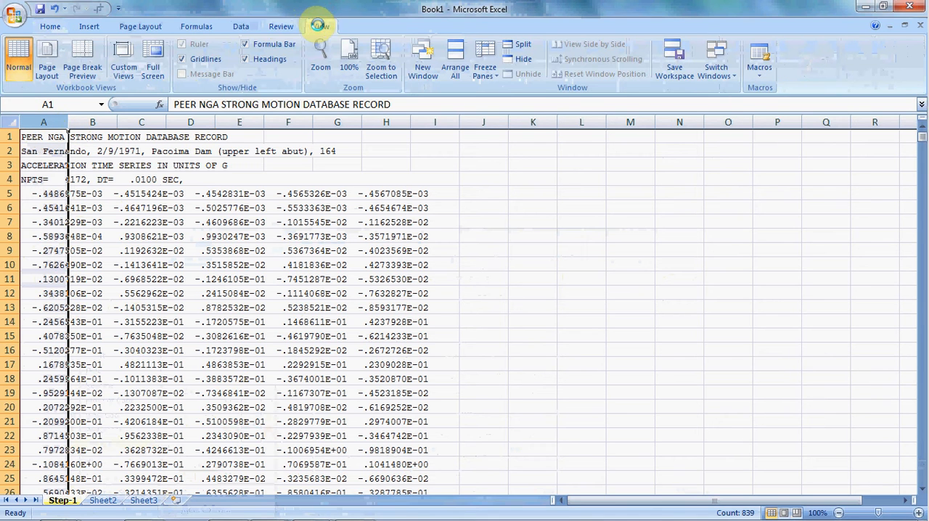
{"action": "left_click", "coordinate": [282, 26]}
{"action": "left_click", "coordinate": [243, 26]}
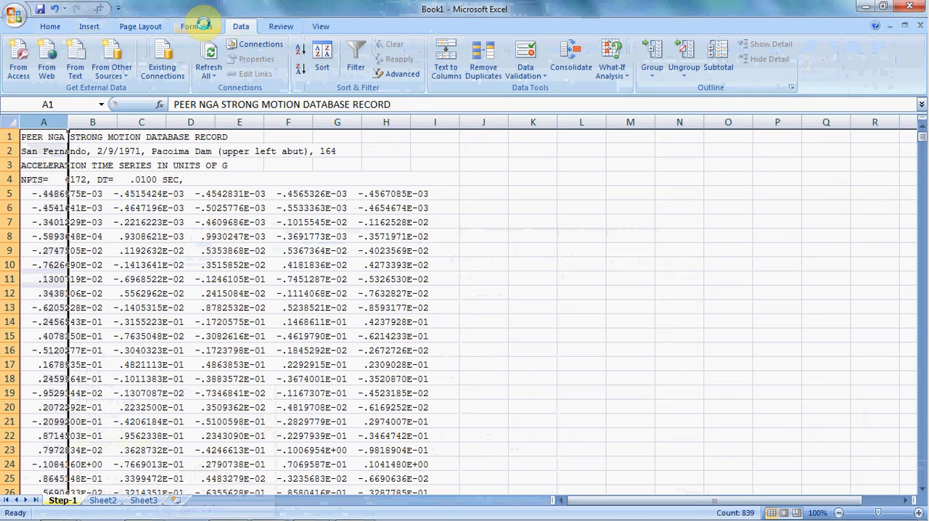
{"action": "left_click", "coordinate": [451, 74]}
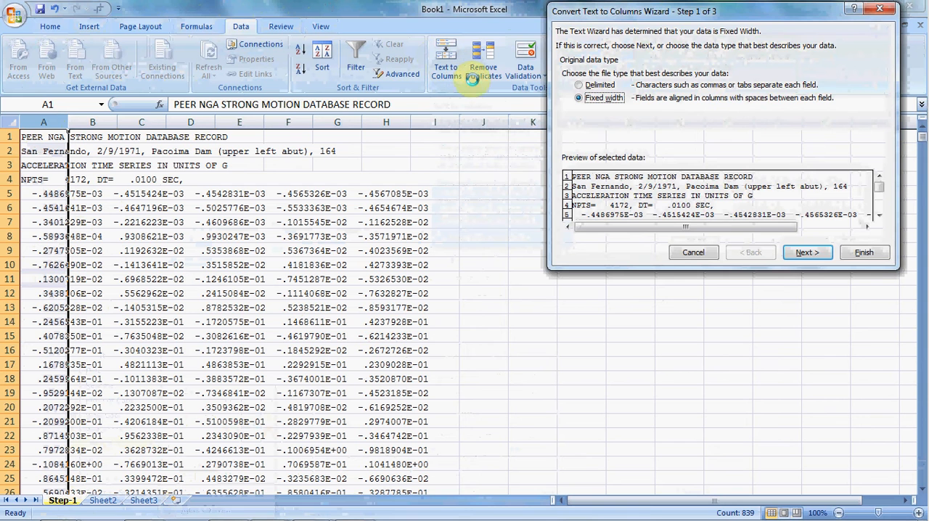
{"action": "left_click", "coordinate": [805, 252]}
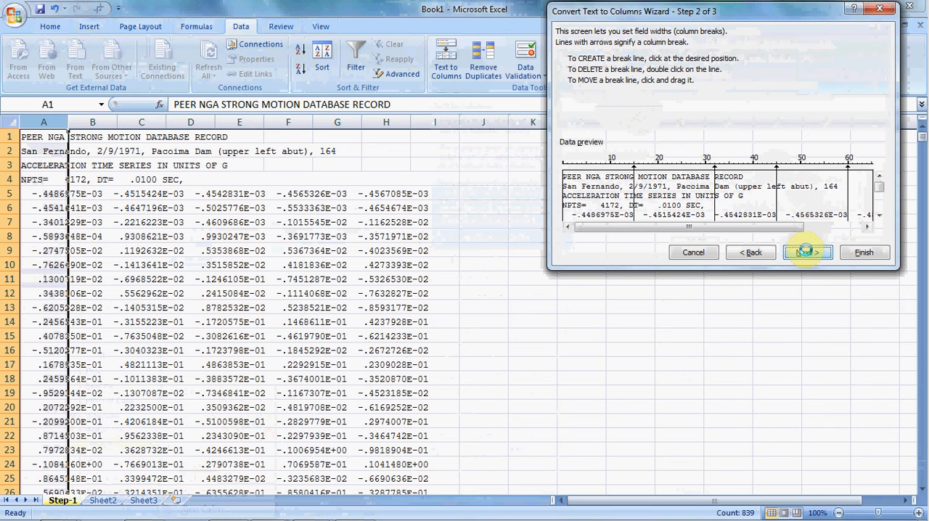
{"action": "left_click", "coordinate": [808, 252]}
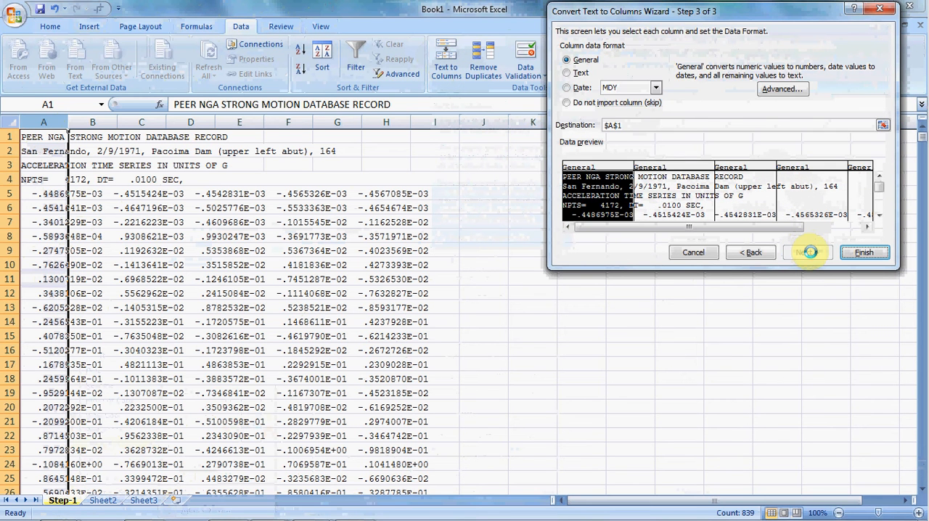
{"action": "left_click", "coordinate": [864, 252]}
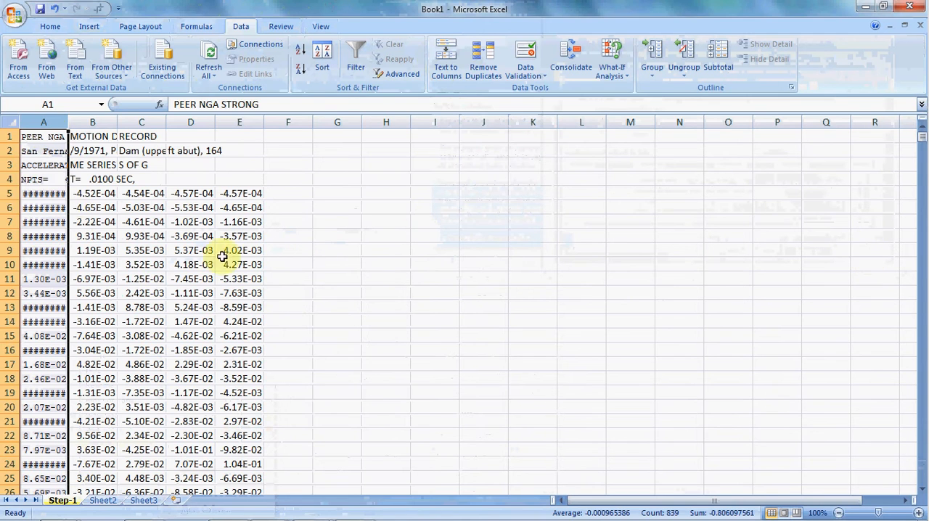
- Check the split acceleration values in columns A to E and autofit the width of column A
{"action": "left_click", "coordinate": [141, 278]}
{"action": "left_click", "coordinate": [52, 193]}
{"action": "left_click", "coordinate": [141, 193]}
{"action": "left_click", "coordinate": [191, 194]}
{"action": "left_click", "coordinate": [240, 193]}
{"action": "left_click", "coordinate": [242, 236]}
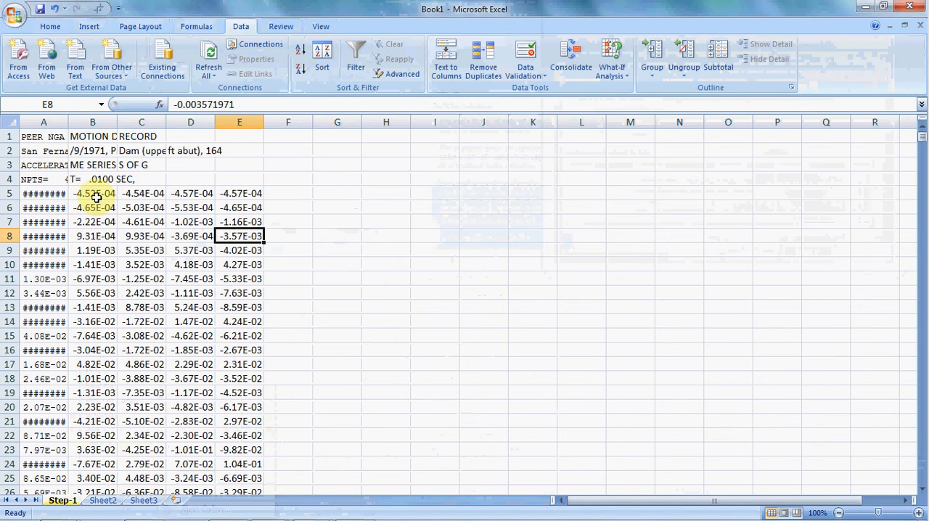
{"action": "double_click", "coordinate": [69, 121]}
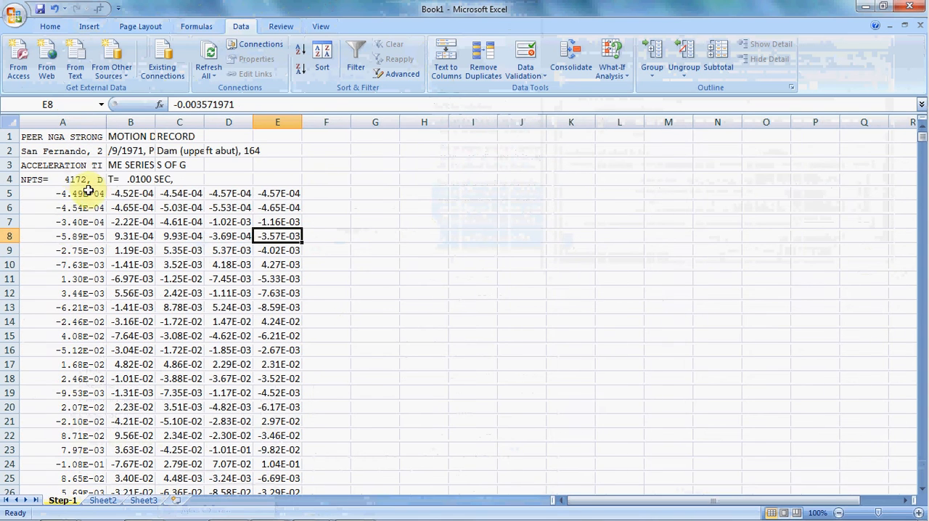
- Copy all acceleration values from A5 down to the last row of column E and paste them into Sheet2 at B1
{"action": "left_click_drag", "start_coordinate": [92, 193], "coordinate": [294, 197]}
{"action": "left_click_drag", "start_coordinate": [58, 193], "coordinate": [265, 198]}
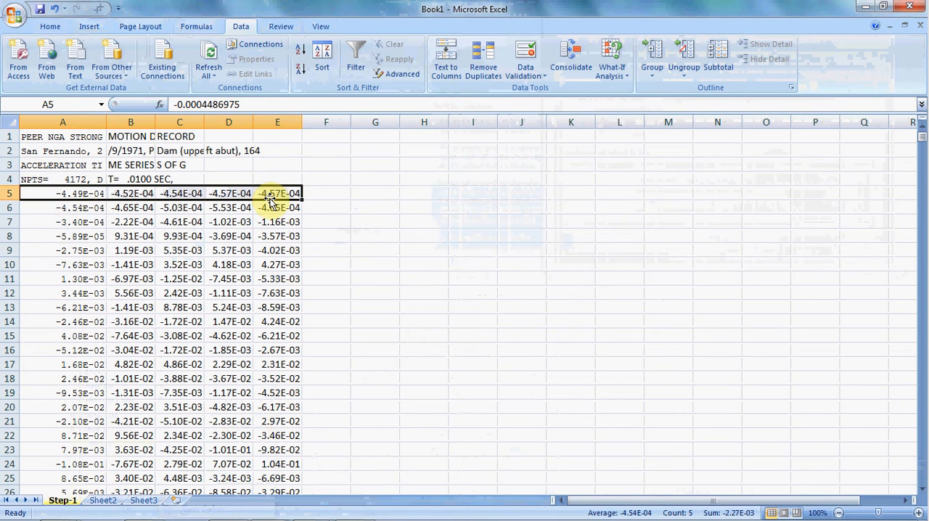
{"action": "key", "text": "ctrl+shift+Down"}
{"action": "key", "text": "ctrl+c"}
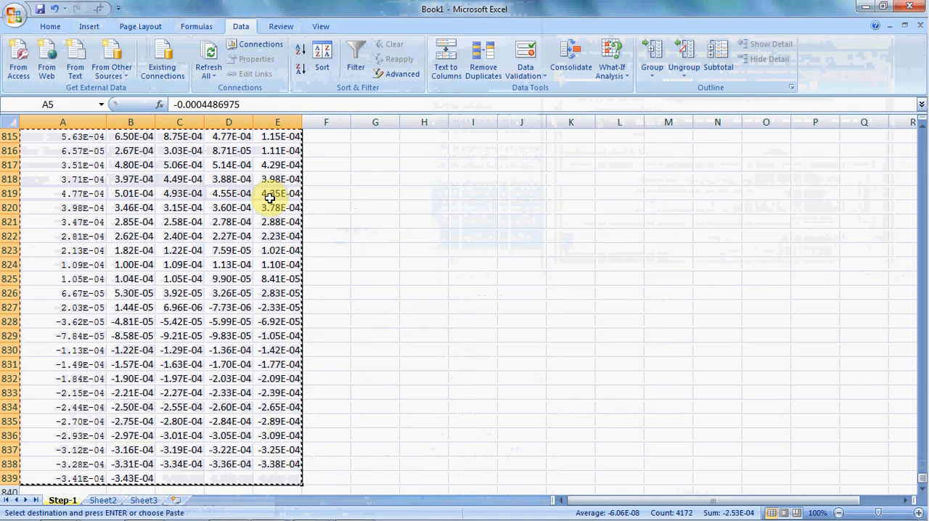
{"action": "left_click", "coordinate": [102, 500]}
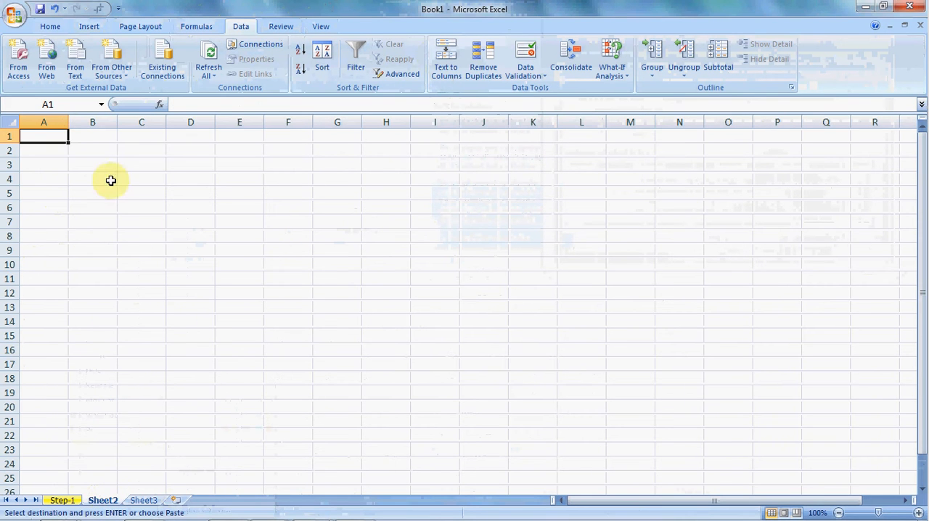
{"action": "left_click", "coordinate": [107, 138]}
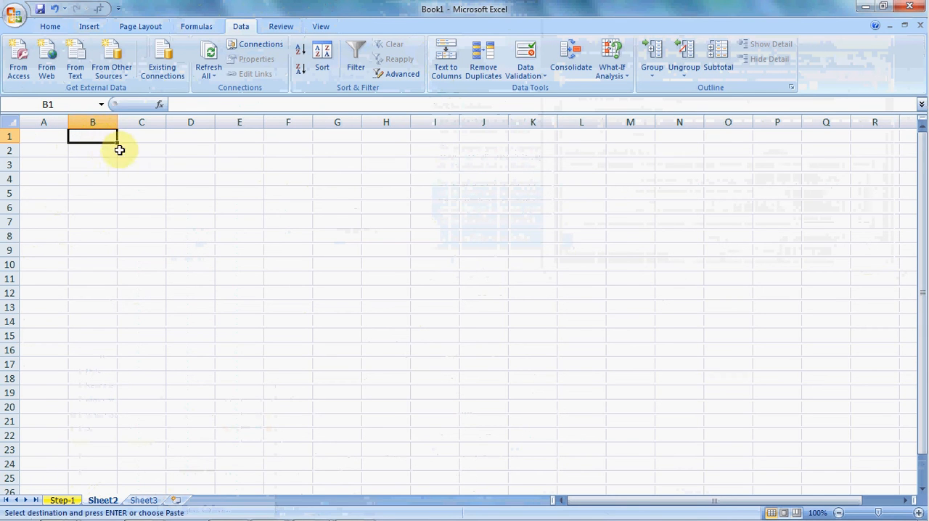
{"action": "key", "text": "ctrl+v"}
- Widen column B until its values are readable, and rename Sheet2 as Step-2 with a light blue tab
{"action": "left_click", "coordinate": [157, 218]}
{"action": "left_click", "coordinate": [101, 208]}
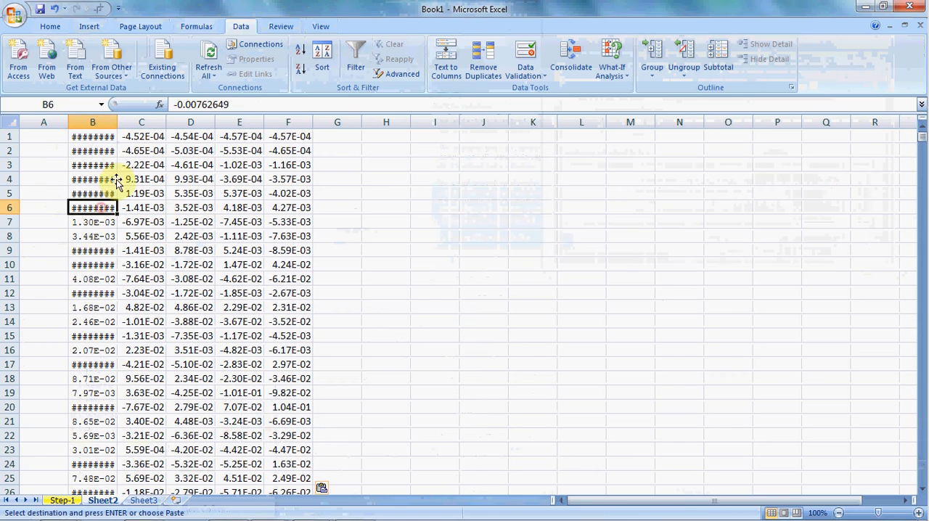
{"action": "left_click", "coordinate": [102, 165]}
{"action": "left_click", "coordinate": [92, 251]}
{"action": "left_click", "coordinate": [191, 279]}
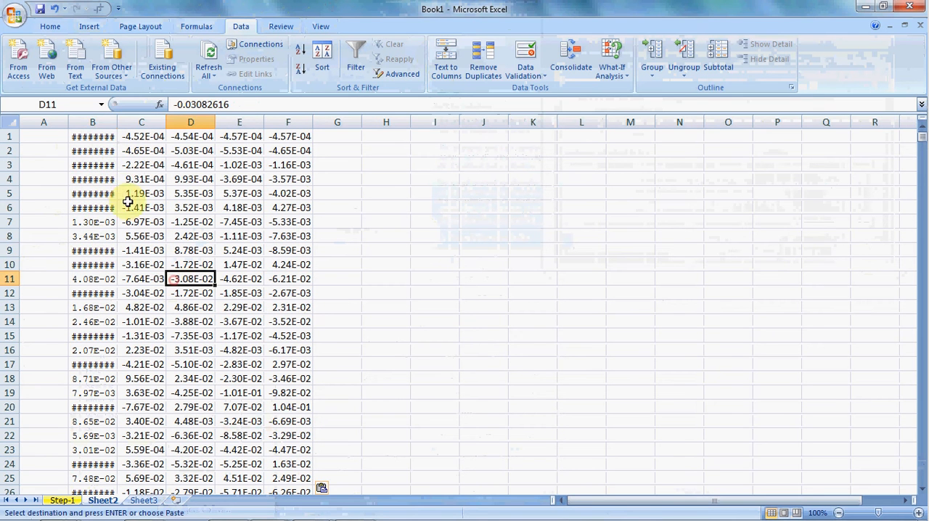
{"action": "left_click", "coordinate": [94, 136]}
{"action": "left_click_drag", "start_coordinate": [117, 122], "coordinate": [122, 122]}
{"action": "left_click", "coordinate": [113, 232]}
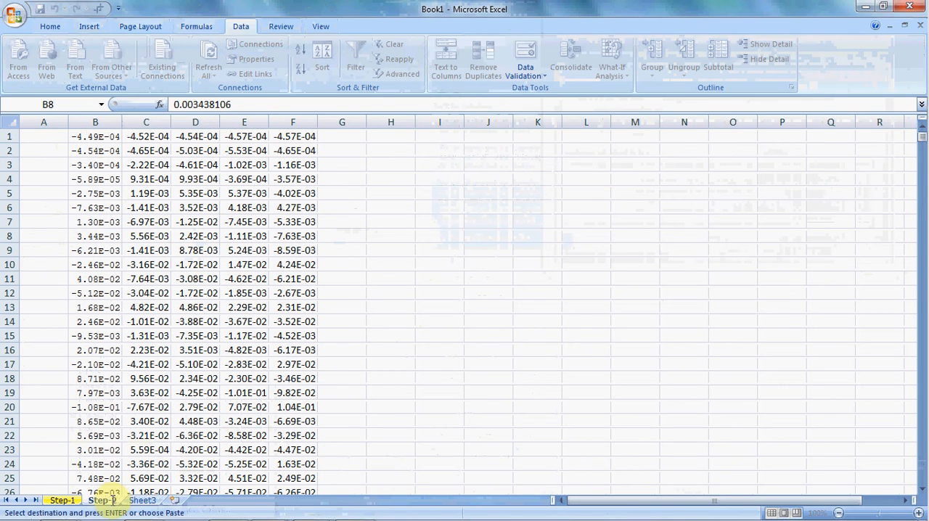
{"action": "left_click", "coordinate": [262, 276]}
- Compare the source acceleration block on the Step-1 sheet with the pasted block on Step-2
{"action": "left_click", "coordinate": [69, 499]}
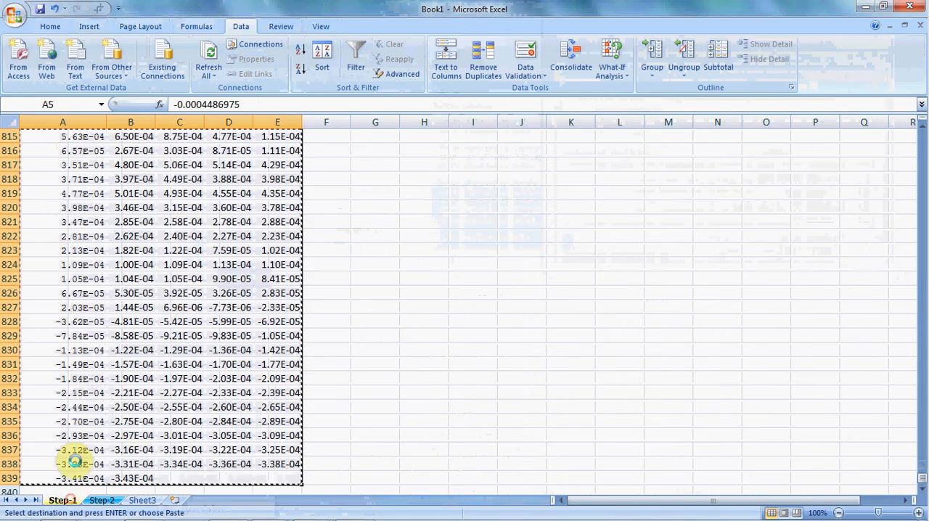
{"action": "left_click_drag", "start_coordinate": [919, 479], "coordinate": [919, 124]}
{"action": "left_click", "coordinate": [181, 265]}
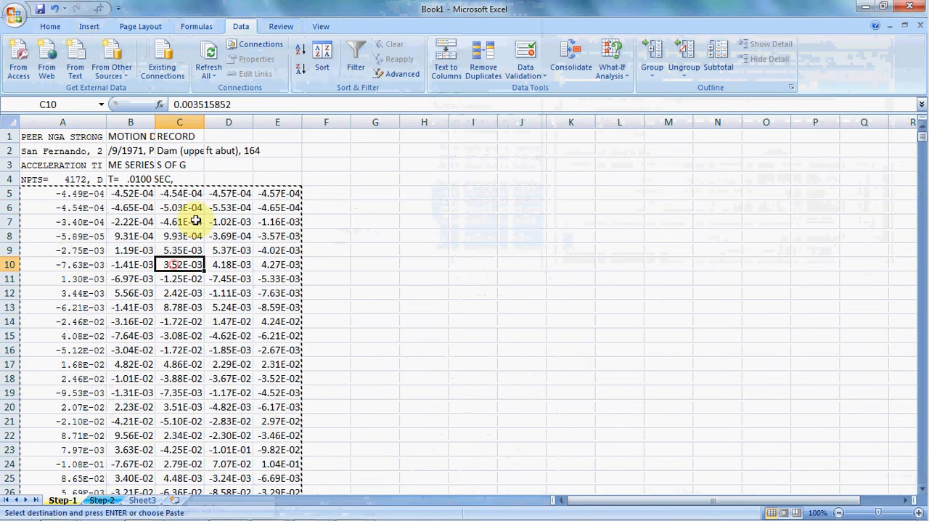
{"action": "left_click", "coordinate": [105, 500]}
{"action": "left_click", "coordinate": [137, 310]}
{"action": "left_click", "coordinate": [95, 138]}
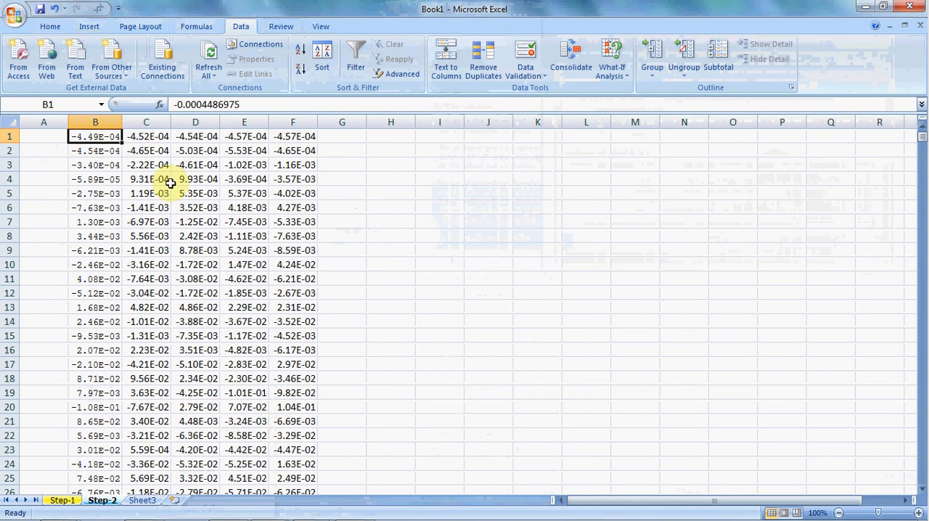
- Insert an empty column before the second and before the third acceleration column on the Step-2 sheet
{"action": "left_click", "coordinate": [148, 265]}
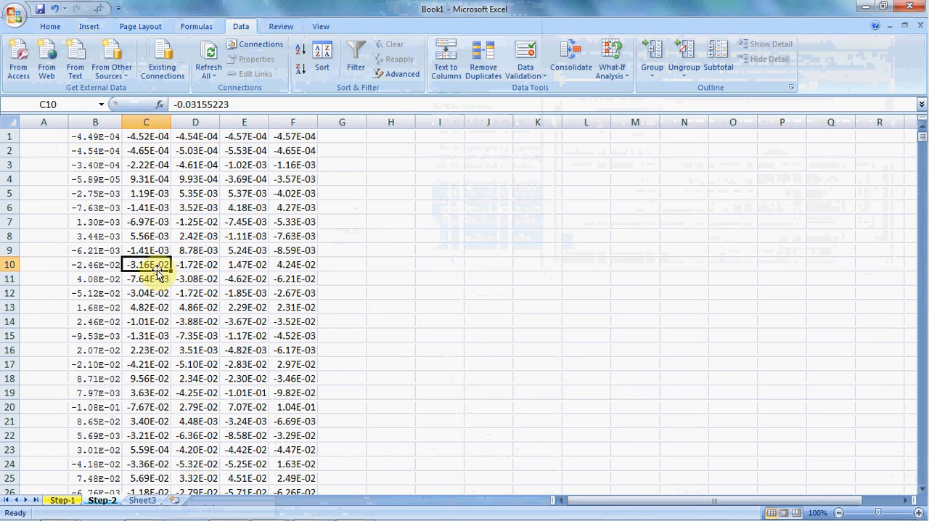
{"action": "left_click", "coordinate": [148, 117]}
{"action": "right_click", "coordinate": [148, 117]}
{"action": "left_click", "coordinate": [190, 190]}
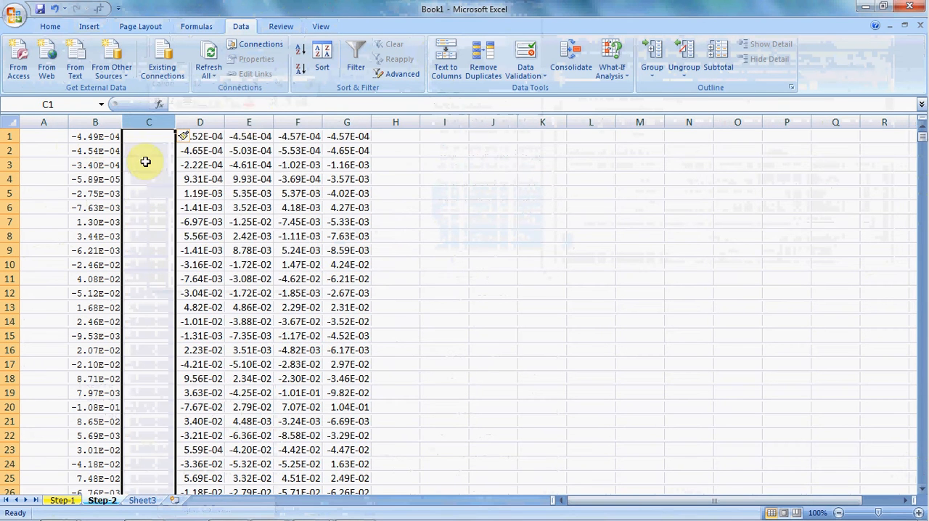
{"action": "left_click", "coordinate": [258, 121]}
{"action": "right_click", "coordinate": [257, 120]}
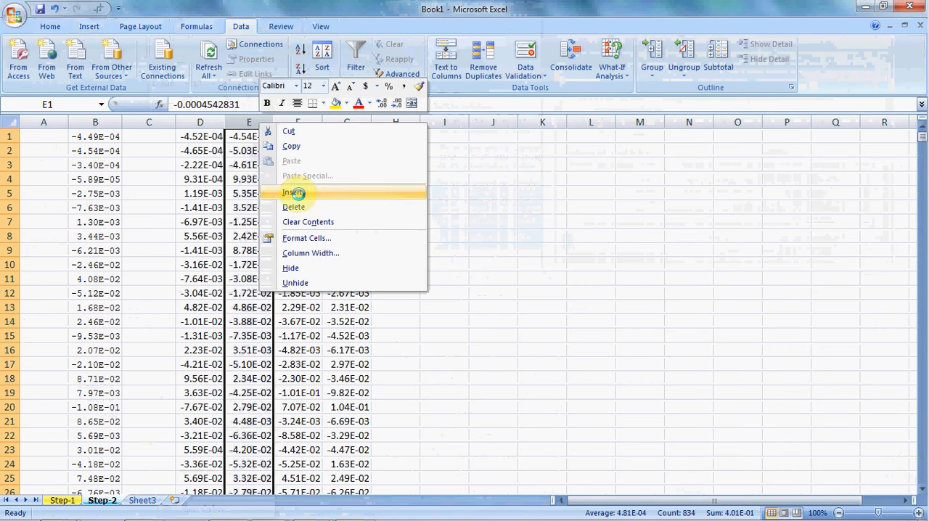
{"action": "left_click", "coordinate": [301, 191]}
- Insert an empty column before the fourth and before the fifth acceleration column
{"action": "left_click", "coordinate": [347, 121]}
{"action": "right_click", "coordinate": [348, 121]}
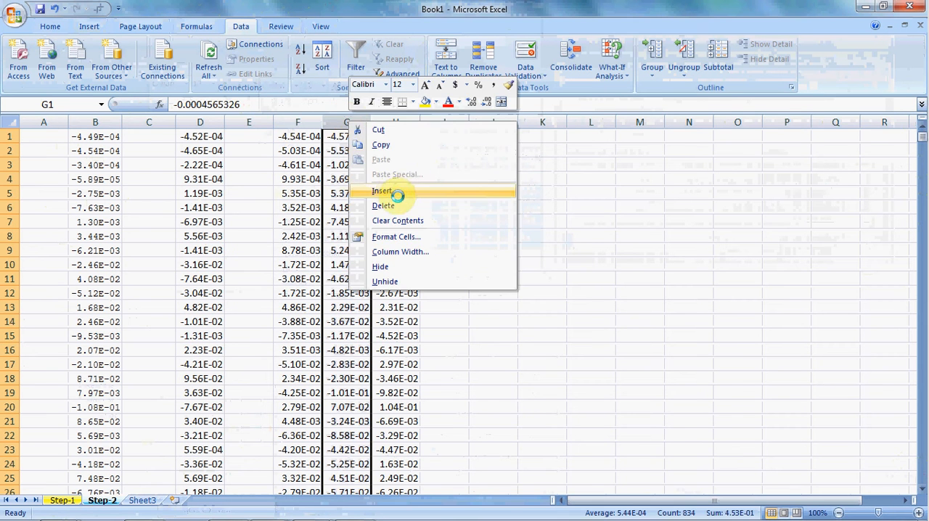
{"action": "left_click", "coordinate": [422, 187]}
{"action": "left_click", "coordinate": [451, 121]}
{"action": "right_click", "coordinate": [450, 121]}
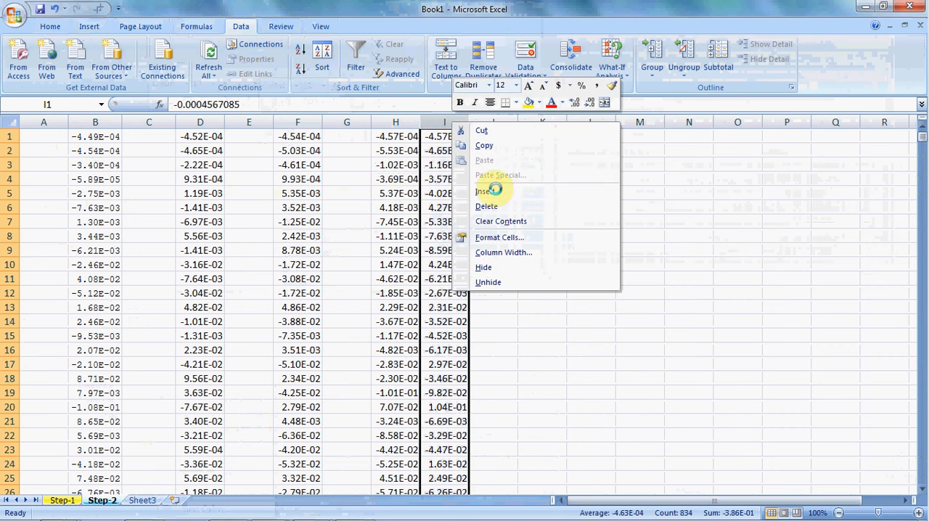
{"action": "left_click", "coordinate": [487, 189]}
{"action": "left_click", "coordinate": [250, 247]}
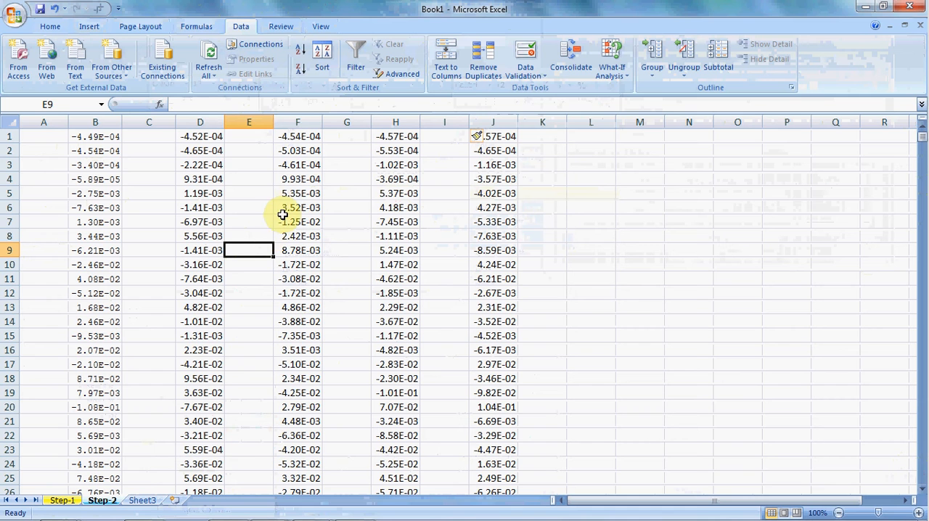
{"action": "left_click", "coordinate": [197, 193]}
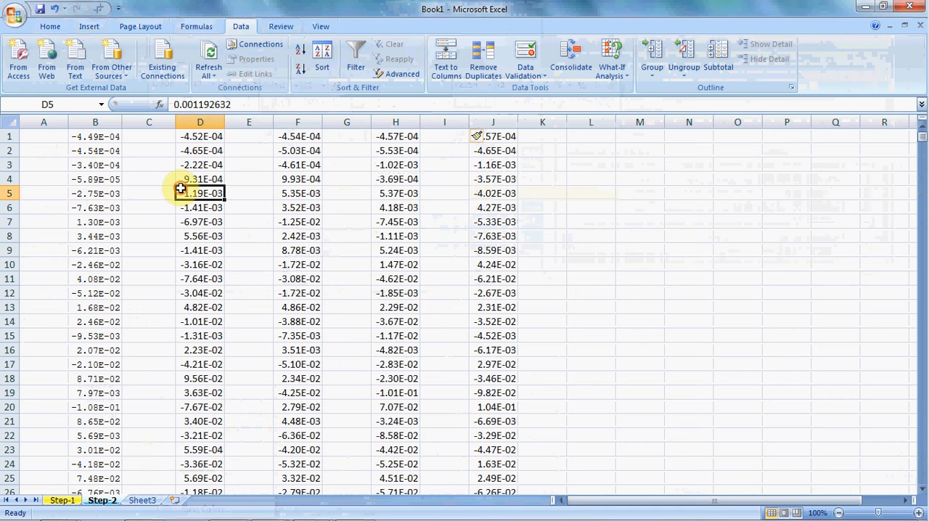
- Set the number format of the entire Step-2 sheet to General
{"action": "left_click", "coordinate": [10, 120]}
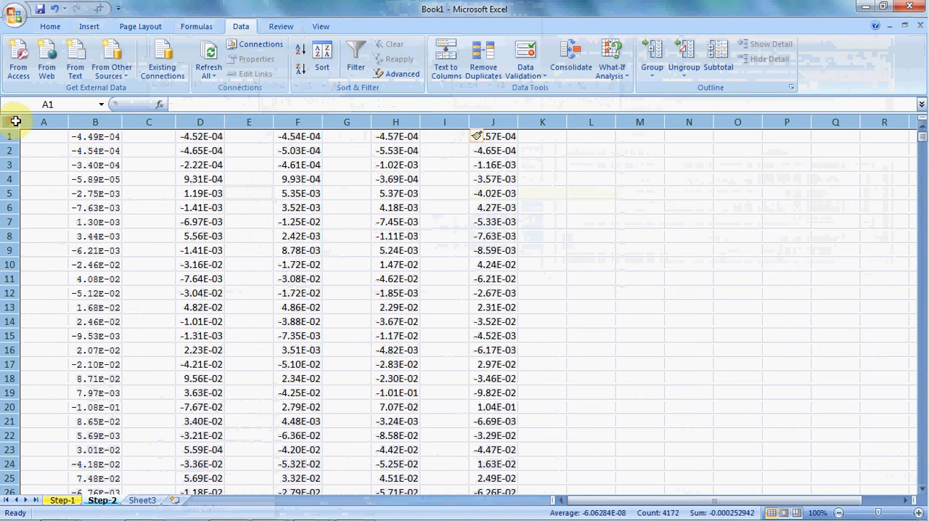
{"action": "left_click", "coordinate": [318, 25]}
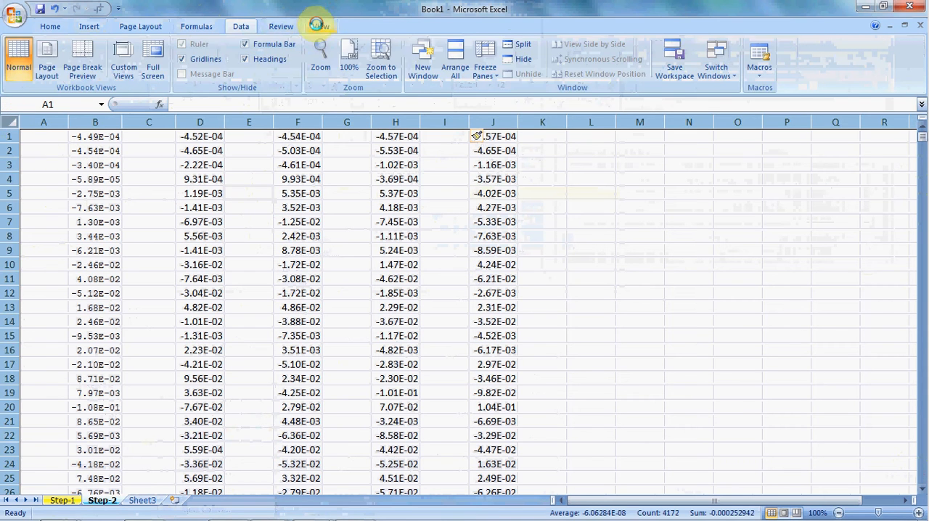
{"action": "left_click", "coordinate": [50, 26]}
{"action": "left_click", "coordinate": [500, 49]}
{"action": "left_click", "coordinate": [493, 69]}
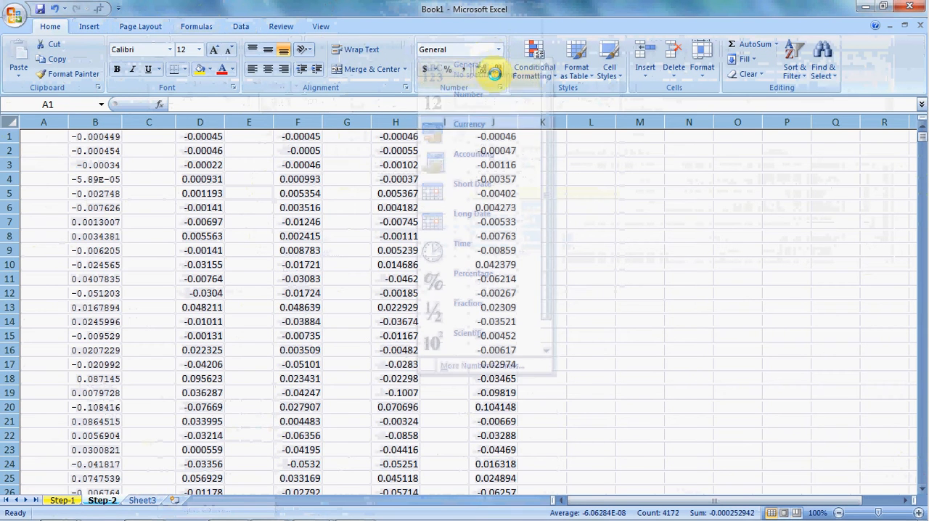
{"action": "left_click", "coordinate": [428, 209]}
- Show the acceleration values in columns B to J, from row 1 down to the last row, with eight decimal places
{"action": "left_click_drag", "start_coordinate": [109, 141], "coordinate": [486, 143]}
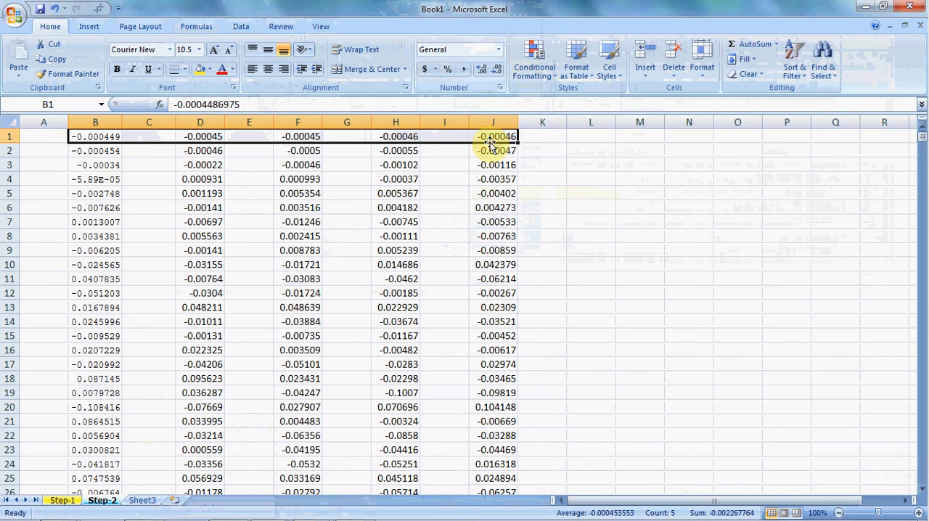
{"action": "key", "text": "ctrl+shift+Down"}
{"action": "left_click", "coordinate": [480, 70]}
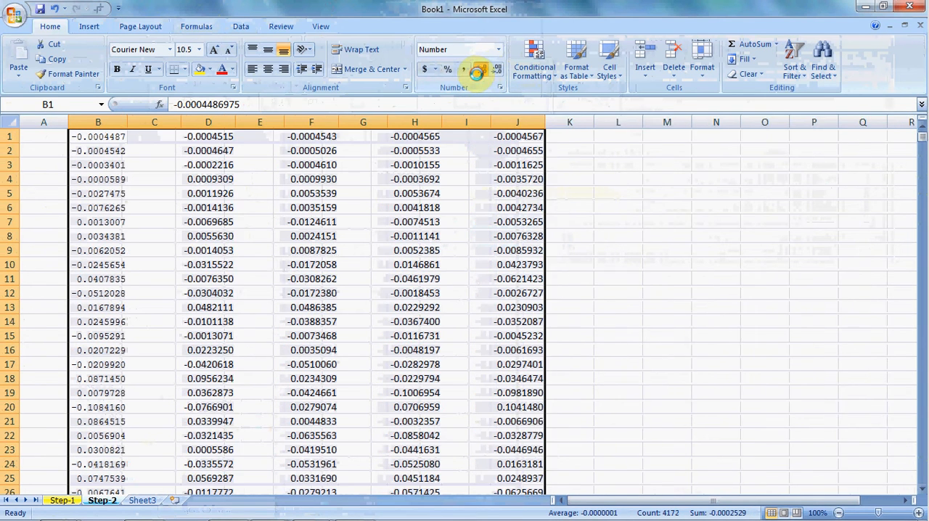
{"action": "left_click", "coordinate": [128, 138]}
{"action": "left_click", "coordinate": [152, 145]}
- Insert an empty column before the first acceleration column, column B
{"action": "left_click", "coordinate": [114, 131]}
{"action": "right_click", "coordinate": [112, 122]}
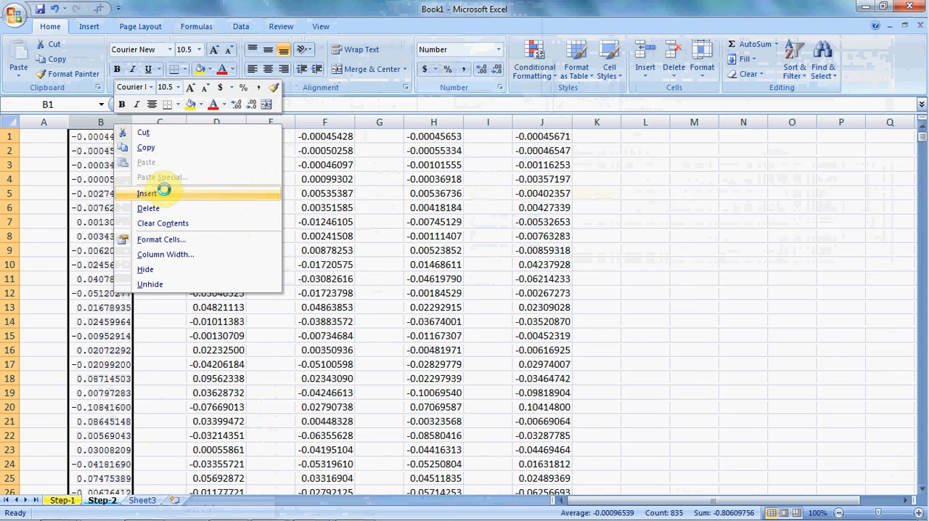
{"action": "left_click", "coordinate": [146, 193]}
{"action": "left_click", "coordinate": [149, 221]}
{"action": "left_click", "coordinate": [167, 307]}
{"action": "left_click", "coordinate": [153, 165]}
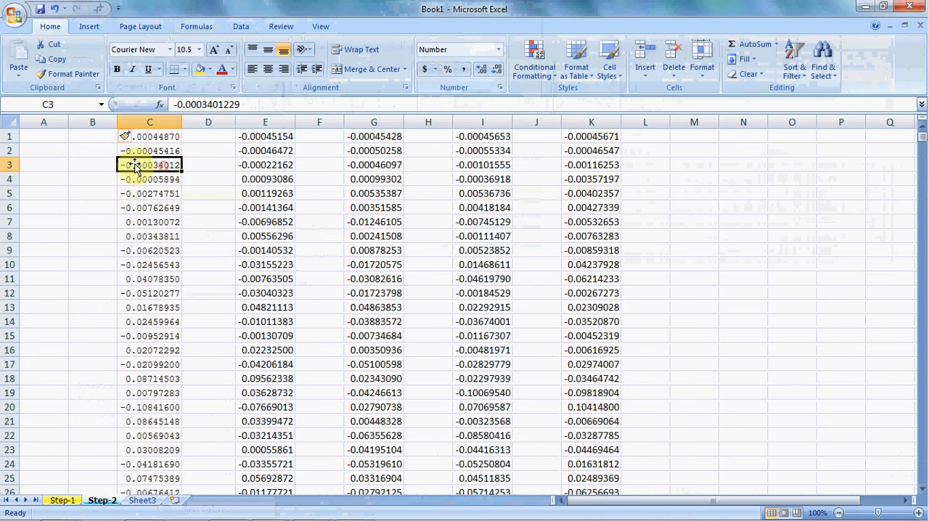
- Check the first cells of the empty columns B, D, F, H and J, and view the record header in the Word document
{"action": "left_click", "coordinate": [94, 136]}
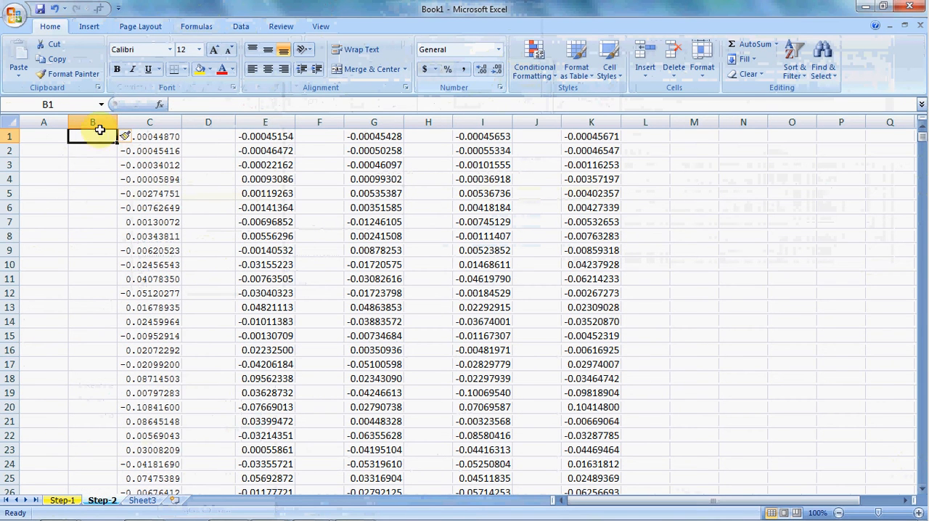
{"action": "left_click", "coordinate": [211, 136]}
{"action": "left_click", "coordinate": [320, 137]}
{"action": "left_click", "coordinate": [439, 137]}
{"action": "left_click", "coordinate": [540, 135]}
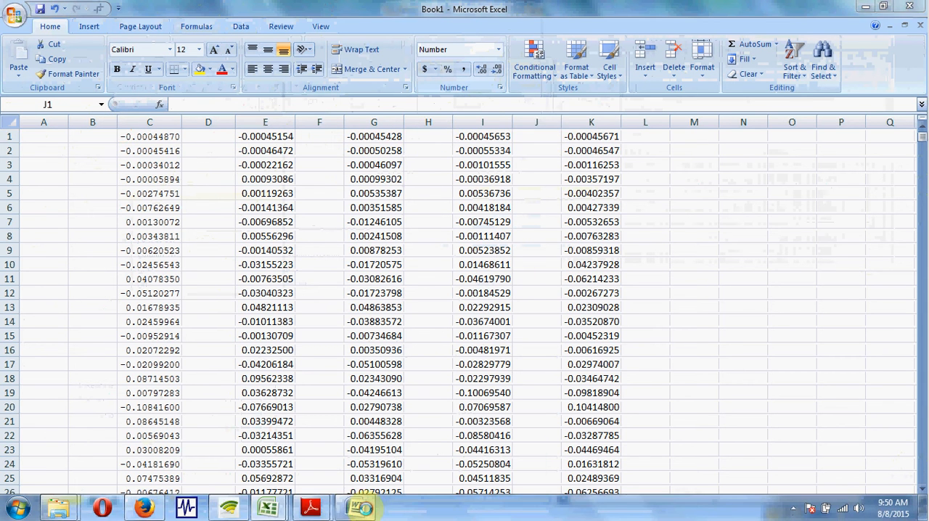
{"action": "left_click", "coordinate": [355, 507]}
{"action": "left_click", "coordinate": [513, 291]}
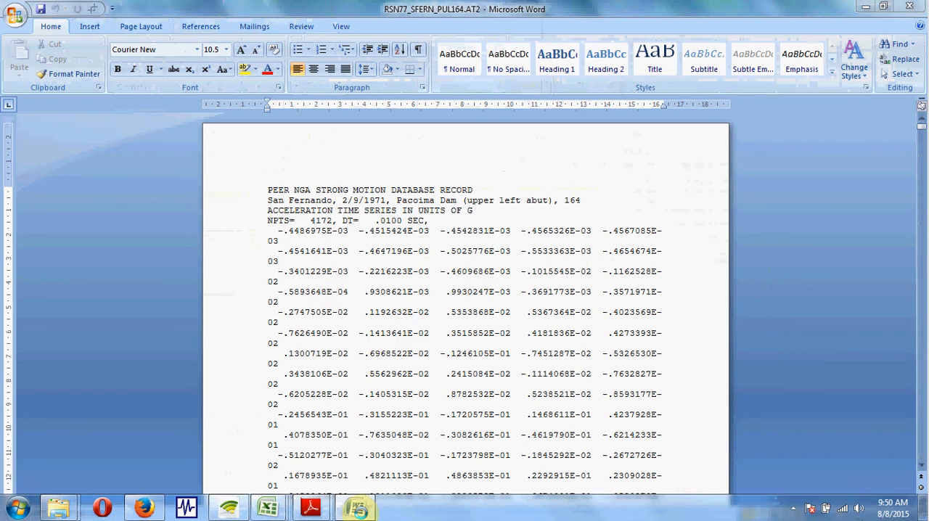
{"action": "left_click", "coordinate": [356, 507]}
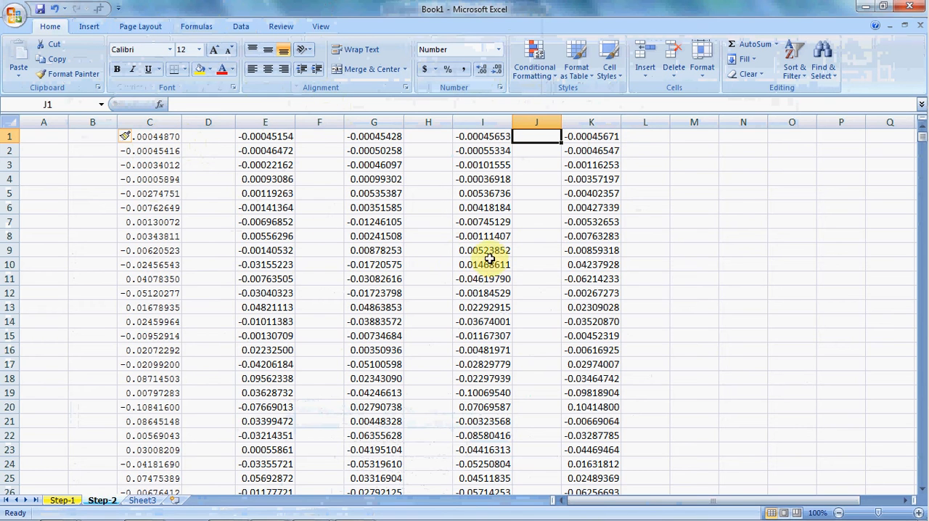
{"action": "left_click", "coordinate": [125, 249]}
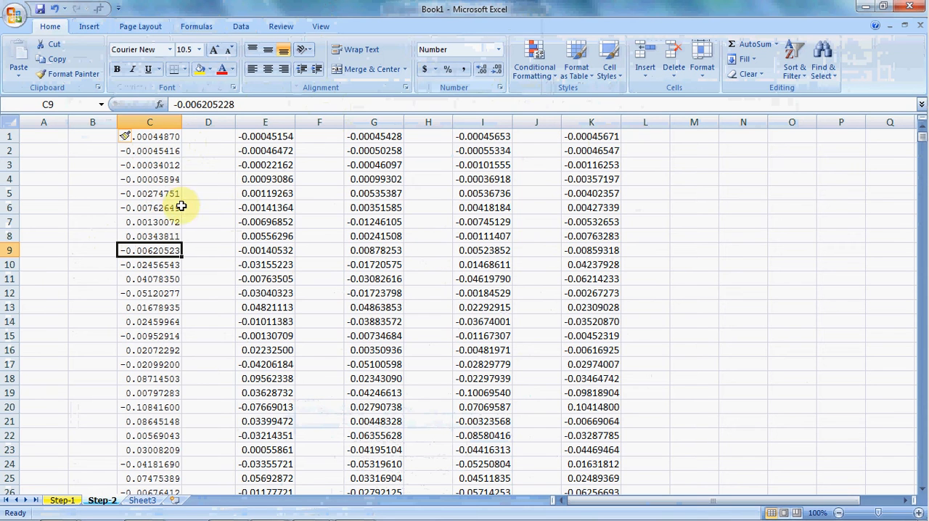
- Fill the empty columns B, D, F, H and J with yellow
{"action": "left_click", "coordinate": [97, 137]}
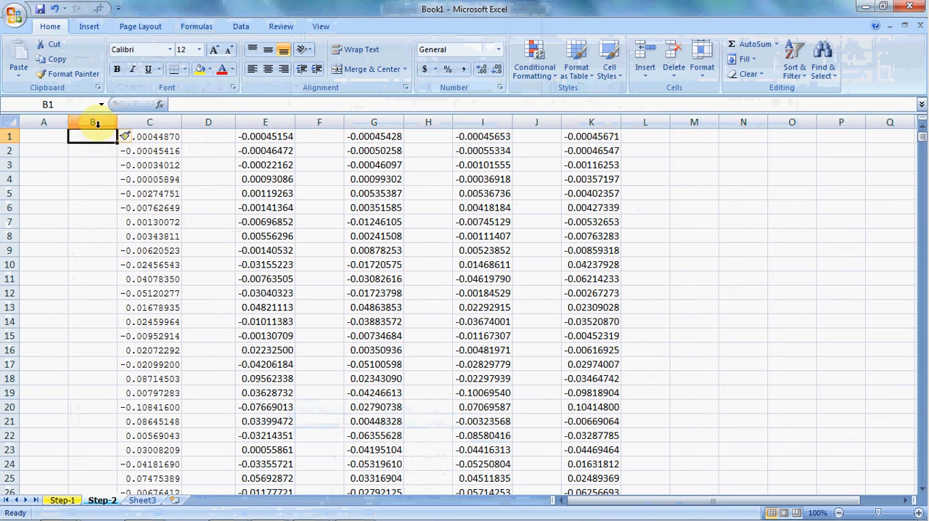
{"action": "left_click", "coordinate": [98, 121]}
{"action": "left_click", "coordinate": [209, 121], "text": "ctrl"}
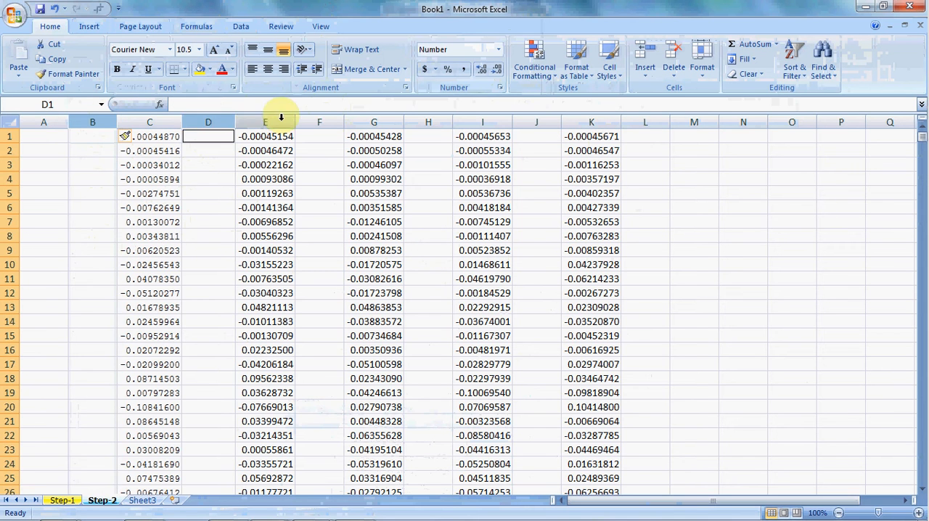
{"action": "left_click", "coordinate": [319, 121], "text": "ctrl"}
{"action": "left_click", "coordinate": [428, 121], "text": "ctrl"}
{"action": "left_click", "coordinate": [536, 121], "text": "ctrl"}
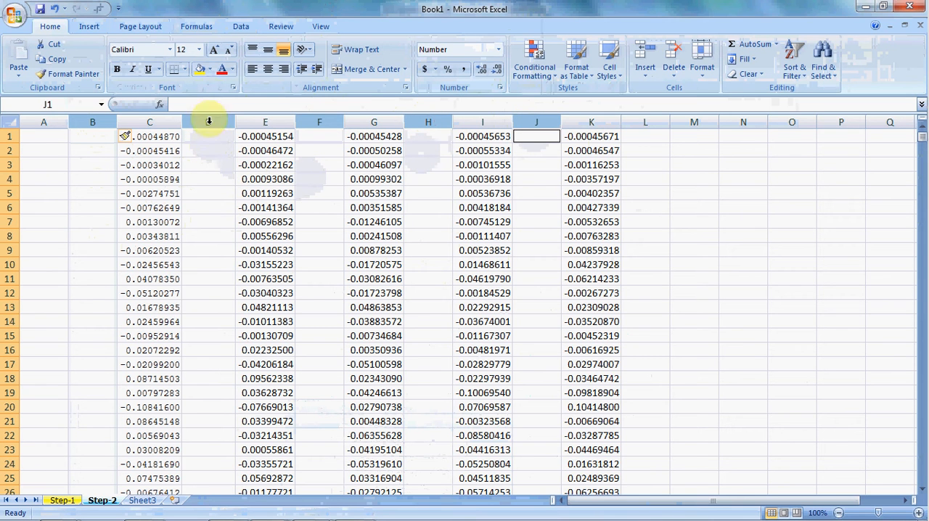
{"action": "left_click", "coordinate": [200, 69]}
{"action": "left_click", "coordinate": [225, 218]}
{"action": "left_click", "coordinate": [219, 178]}
{"action": "left_click", "coordinate": [226, 137]}
- Enter 0 in cell B1 as the time of the first acceleration value
{"action": "left_click", "coordinate": [89, 136]}
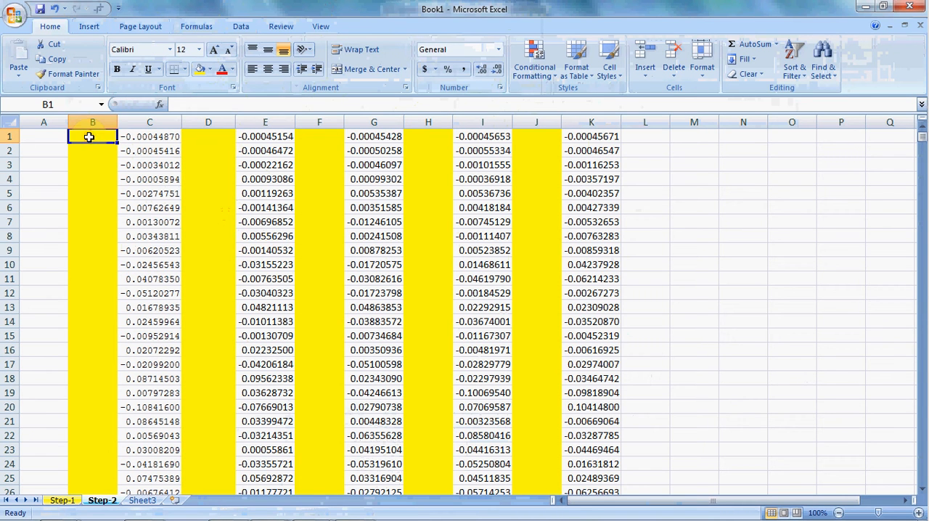
{"action": "type", "text": "0"}
{"action": "key", "text": "Return"}
{"action": "left_click", "coordinate": [106, 137]}
{"action": "left_click", "coordinate": [207, 139]}
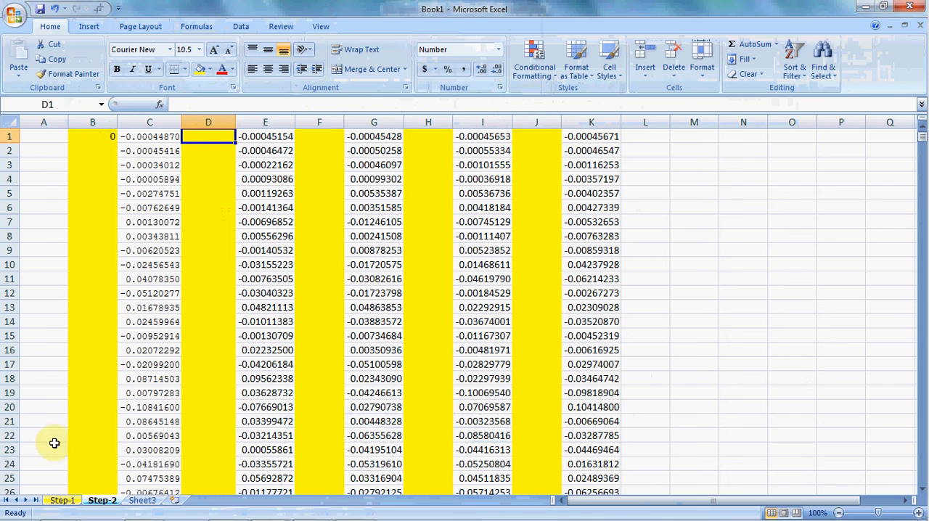
- Look up the DT time step in the header on the Step-1 sheet and in the Word document, and return to Step-2
{"action": "left_click", "coordinate": [62, 500]}
{"action": "left_click", "coordinate": [141, 178]}
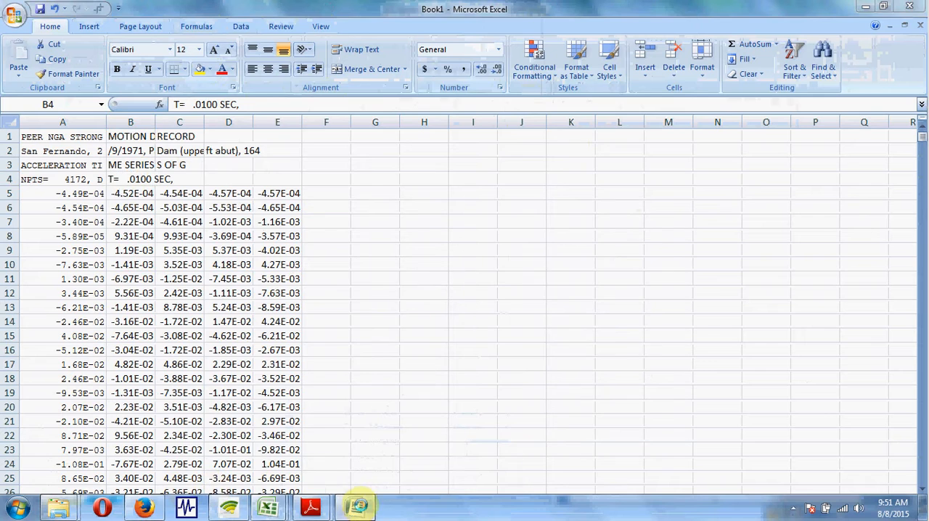
{"action": "left_click", "coordinate": [355, 511]}
{"action": "left_click", "coordinate": [425, 271]}
{"action": "left_click_drag", "start_coordinate": [374, 220], "coordinate": [404, 220]}
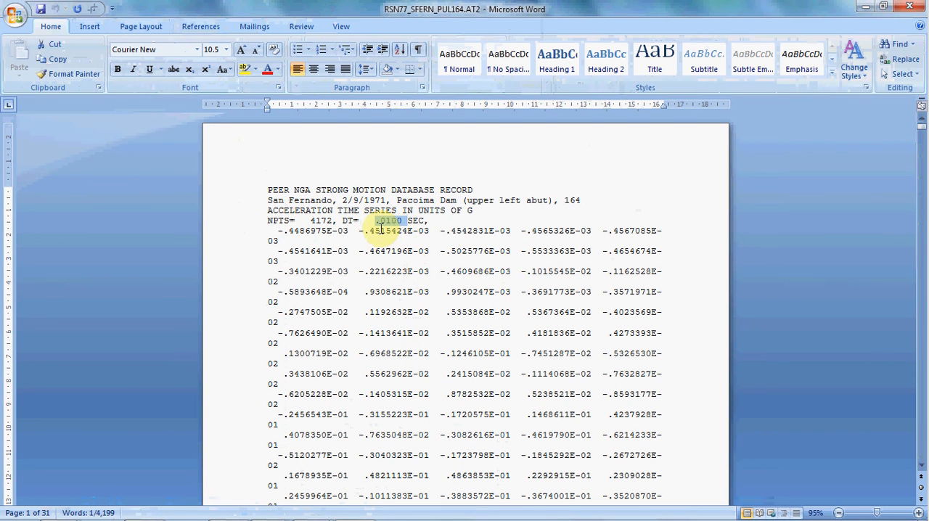
{"action": "left_click", "coordinate": [386, 230]}
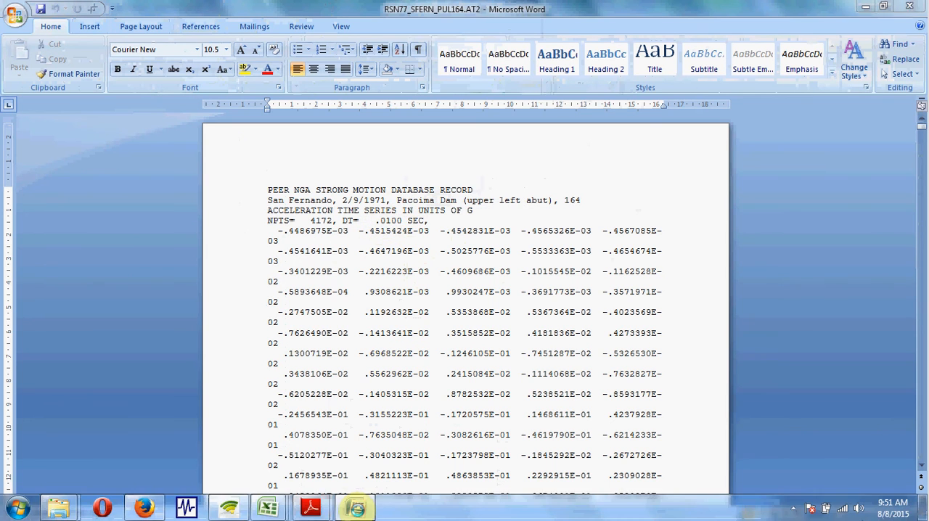
{"action": "left_click", "coordinate": [267, 507]}
{"action": "left_click", "coordinate": [103, 500]}
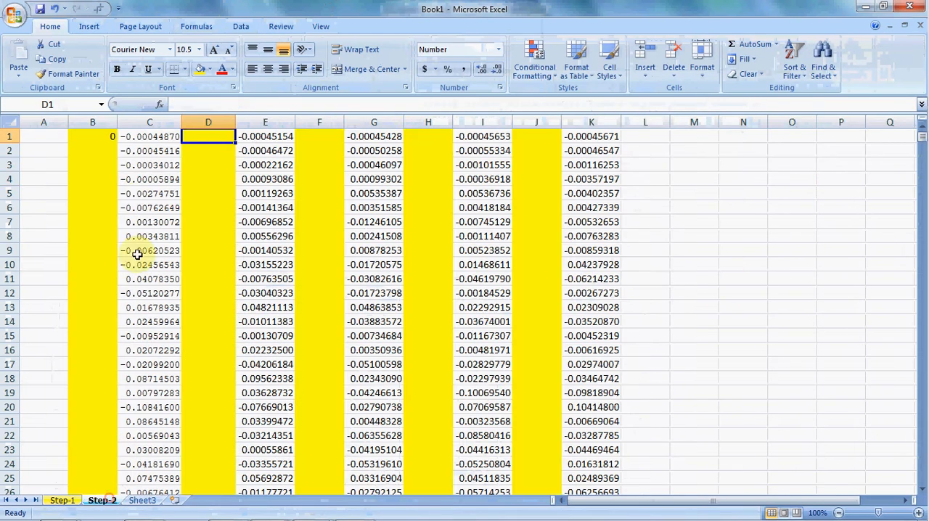
- Enter the row 1 times 0.01 in D1, 0.02 in F1, 0.03 in H1 and 0.04 in J1
{"action": "left_click", "coordinate": [105, 144]}
{"action": "left_click", "coordinate": [212, 144]}
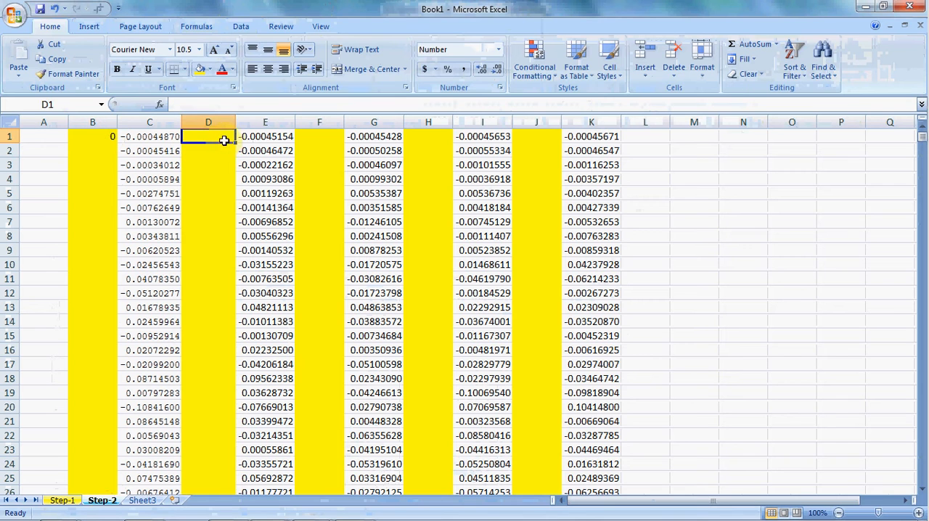
{"action": "type", "text": "0."}
{"action": "left_click", "coordinate": [322, 136]}
{"action": "type", "text": "0."}
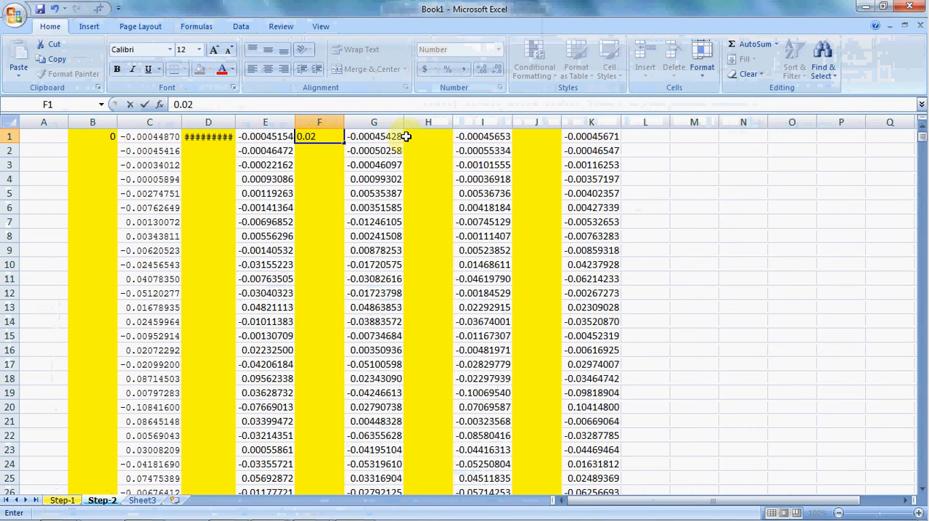
{"action": "left_click", "coordinate": [442, 137]}
{"action": "type", "text": "0.0"}
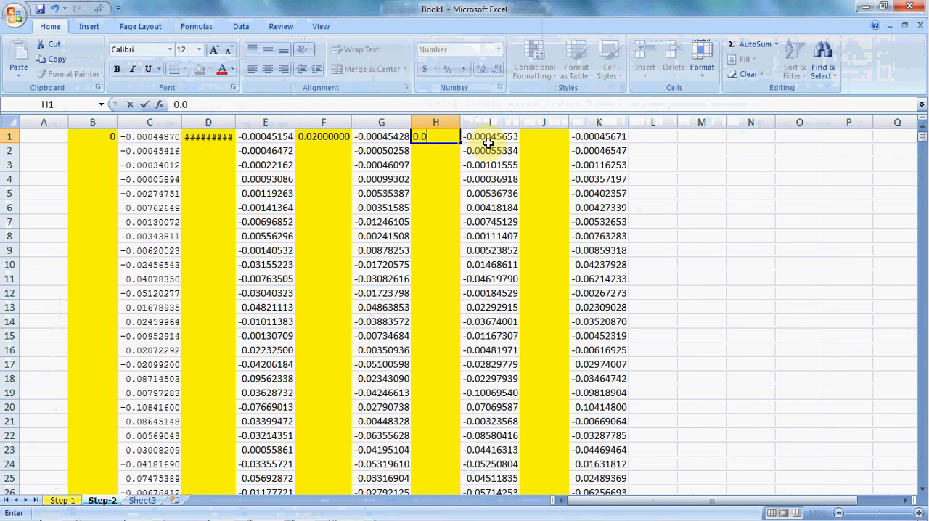
{"action": "left_click", "coordinate": [541, 138]}
{"action": "type", "text": "0.04"}
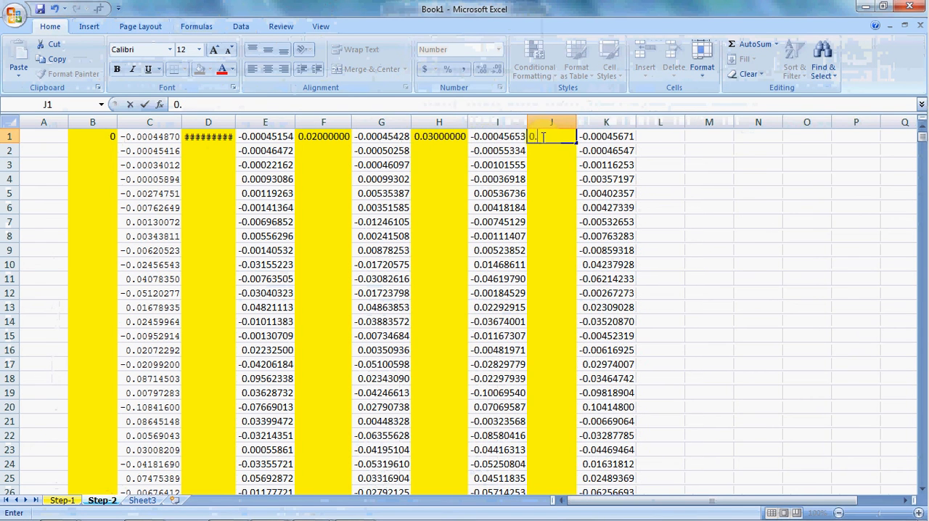
- Autofit the width of column D so its time value is readable
{"action": "left_click", "coordinate": [218, 140]}
{"action": "double_click", "coordinate": [236, 122]}
{"action": "left_click", "coordinate": [212, 167]}
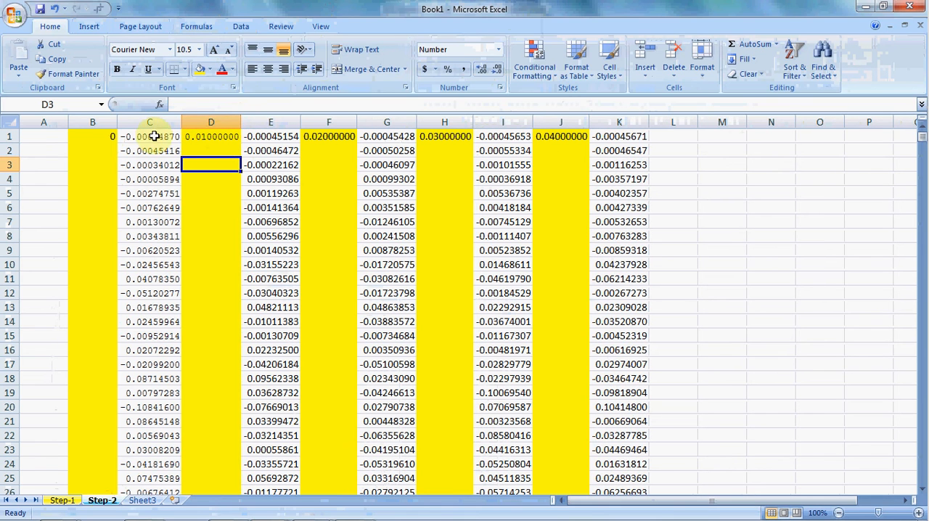
- Enter the row 2 times 0.05 in B2, 0.06 in D2, 0.07 in F2, 0.08 in H2 and 0.09 in J2
{"action": "left_click", "coordinate": [99, 151]}
{"action": "type", "text": "0.05"}
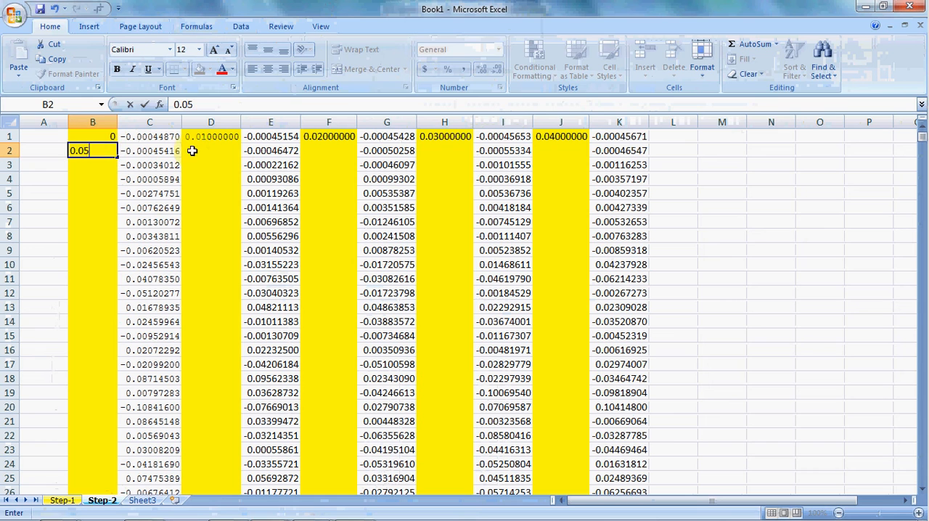
{"action": "left_click", "coordinate": [210, 151]}
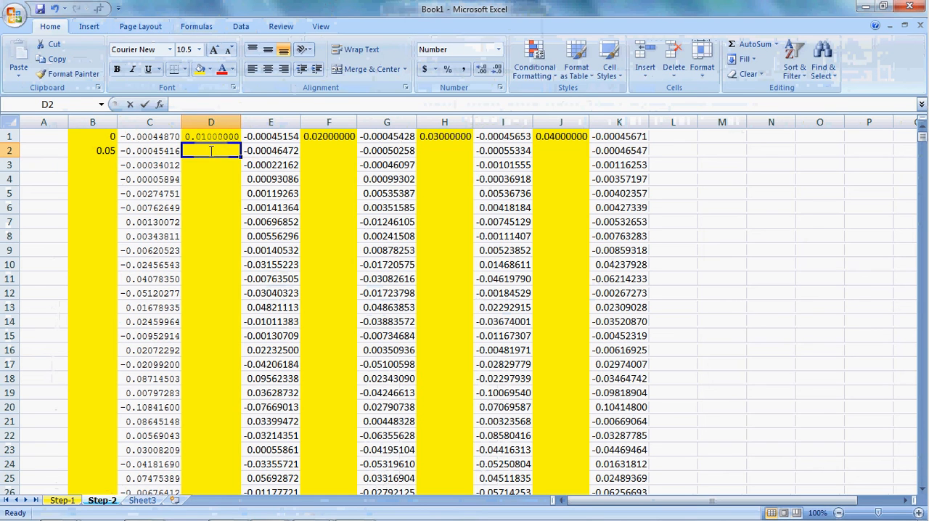
{"action": "type", "text": "0.06"}
{"action": "left_click", "coordinate": [328, 149]}
{"action": "type", "text": "0.07"}
{"action": "left_click", "coordinate": [433, 150]}
{"action": "type", "text": "0"}
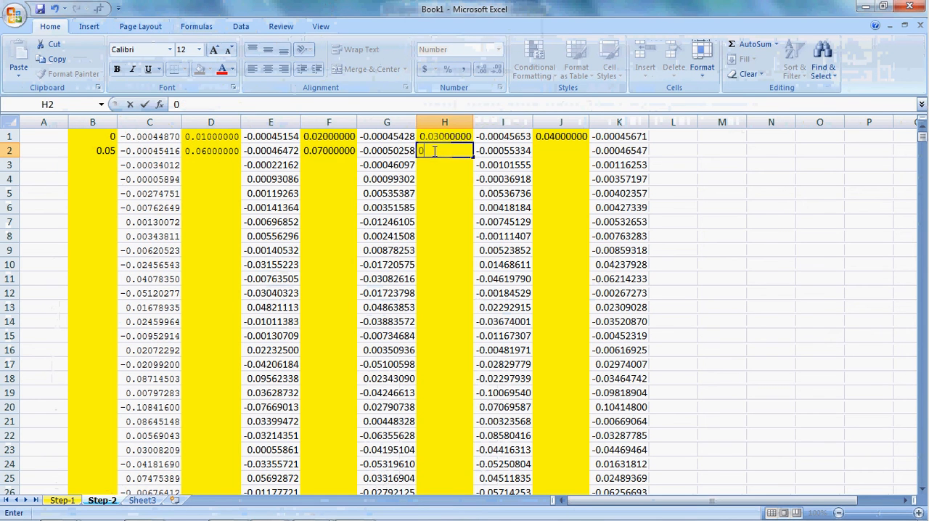
{"action": "type", "text": ".08"}
{"action": "left_click", "coordinate": [568, 151]}
{"action": "type", "text": "0.09"}
{"action": "left_click", "coordinate": [551, 170]}
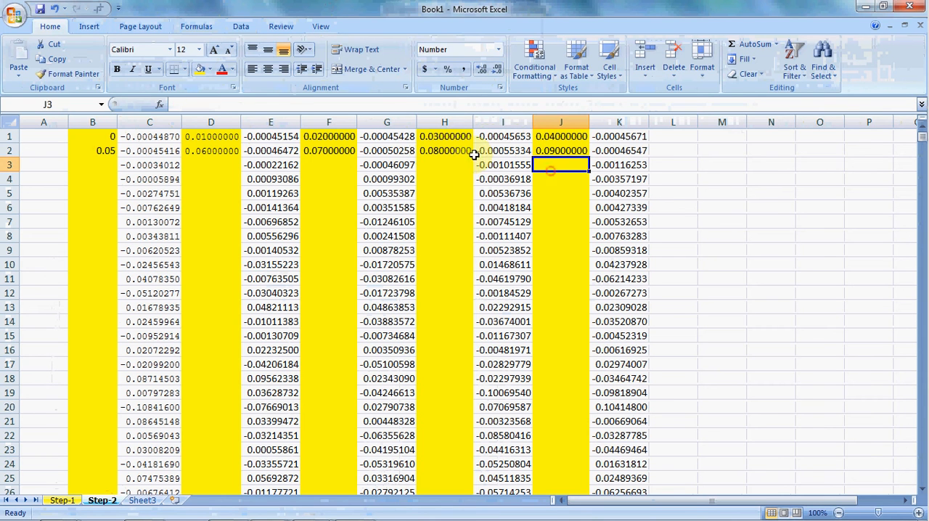
- Format the time columns B, D, F, H and J to three decimal places and centre their values horizontally and vertically
{"action": "left_click", "coordinate": [109, 121]}
{"action": "left_click", "coordinate": [211, 121], "text": "ctrl"}
{"action": "left_click", "coordinate": [329, 121], "text": "ctrl"}
{"action": "left_click", "coordinate": [444, 122], "text": "ctrl"}
{"action": "left_click", "coordinate": [561, 121], "text": "ctrl"}
{"action": "left_click", "coordinate": [498, 71]}
{"action": "left_click", "coordinate": [497, 70]}
{"action": "left_click", "coordinate": [497, 70]}
{"action": "left_click", "coordinate": [497, 70]}
{"action": "left_click", "coordinate": [497, 71]}
{"action": "left_click", "coordinate": [496, 71]}
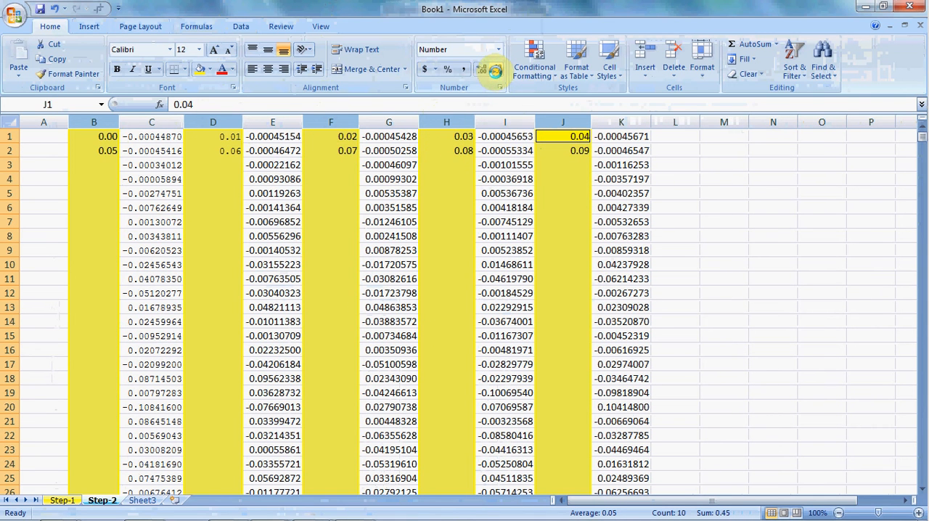
{"action": "left_click", "coordinate": [479, 70]}
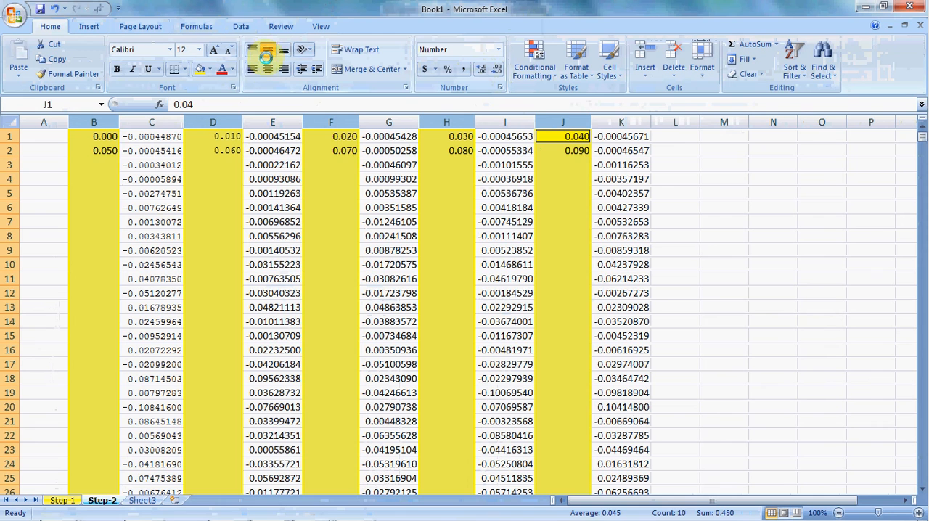
{"action": "left_click", "coordinate": [273, 222]}
- Extend the time series in columns B and D from their first two values down to row 835
{"action": "scroll", "coordinate": [100, 233], "scroll_direction": "down", "scroll_amount": 3}
{"action": "scroll", "coordinate": [171, 249], "scroll_direction": "up", "scroll_amount": 3}
{"action": "left_click_drag", "start_coordinate": [106, 135], "coordinate": [124, 425]}
{"action": "left_click_drag", "start_coordinate": [129, 516], "coordinate": [121, 472]}
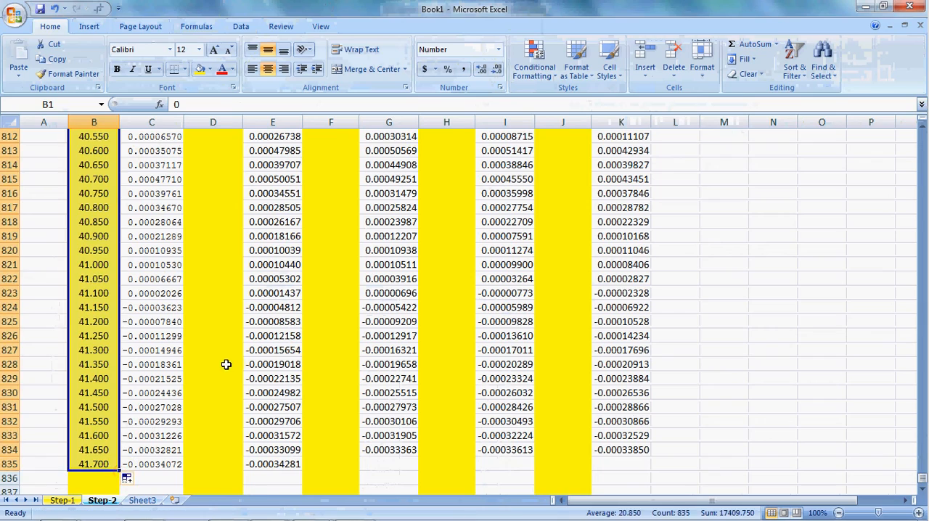
{"action": "key", "text": "ctrl+Up"}
{"action": "left_click_drag", "start_coordinate": [218, 137], "coordinate": [226, 472]}
- Extend the time series in columns F, H and J from their first two values down to row 834
{"action": "key", "text": "ctrl+Up"}
{"action": "left_click_drag", "start_coordinate": [347, 139], "coordinate": [351, 517]}
{"action": "left_click_drag", "start_coordinate": [349, 453], "coordinate": [349, 453]}
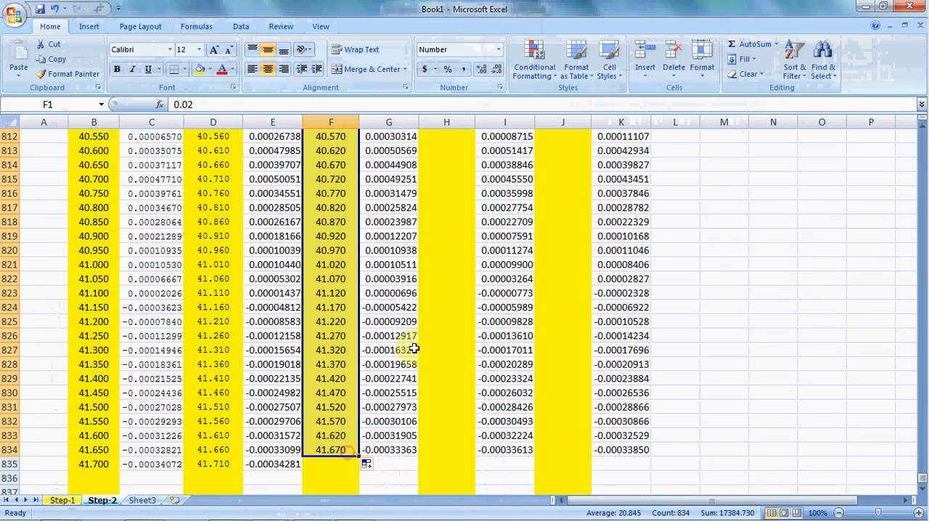
{"action": "key", "text": "ctrl+Up"}
{"action": "left_click_drag", "start_coordinate": [455, 141], "coordinate": [449, 457]}
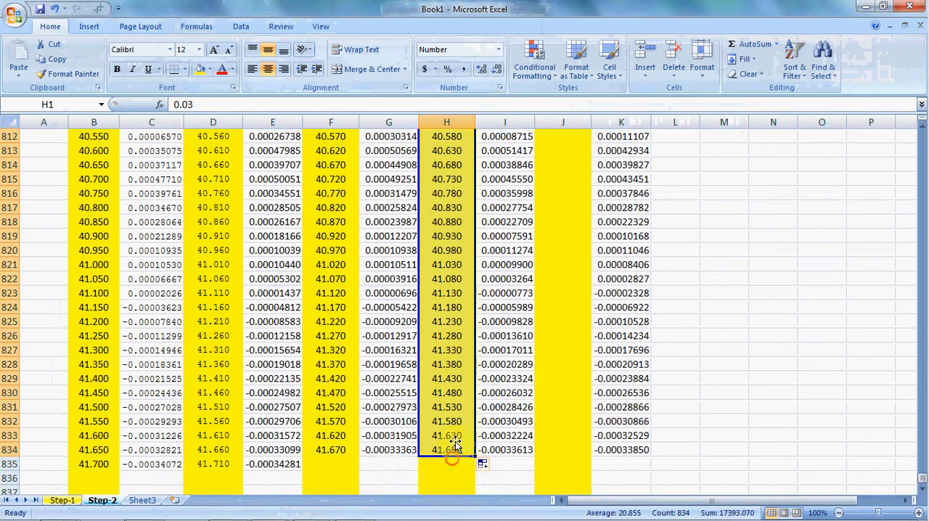
{"action": "key", "text": "ctrl+Up"}
{"action": "left_click_drag", "start_coordinate": [574, 135], "coordinate": [594, 444]}
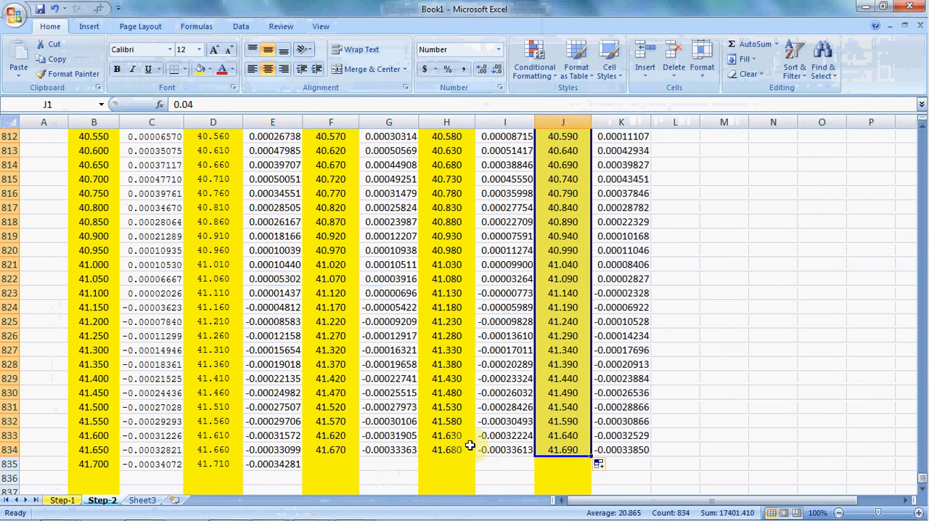
- Check the last time value in column D and the order of the time values across the first rows
{"action": "left_click", "coordinate": [218, 468]}
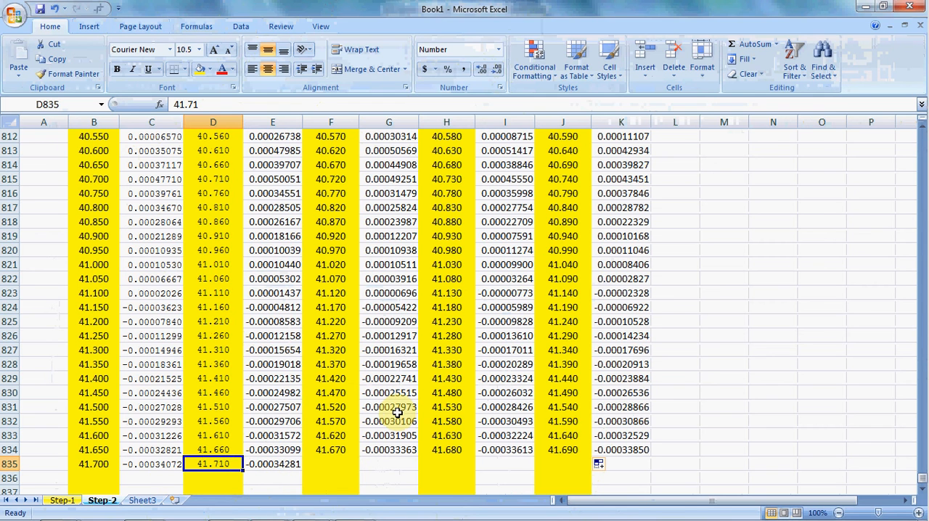
{"action": "key", "text": "ctrl+shift+Up"}
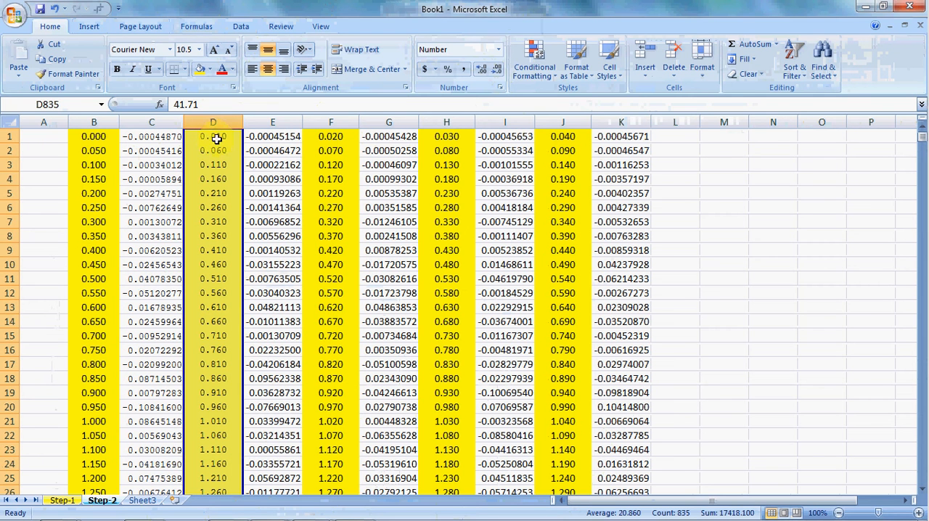
{"action": "left_click", "coordinate": [216, 139]}
{"action": "left_click", "coordinate": [222, 165]}
{"action": "left_click", "coordinate": [215, 150]}
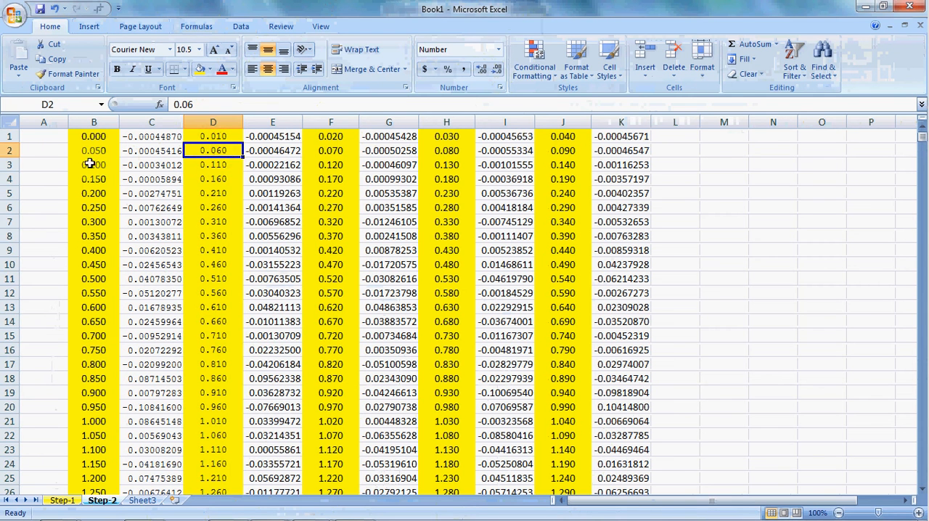
{"action": "left_click", "coordinate": [307, 138]}
{"action": "left_click", "coordinate": [102, 138]}
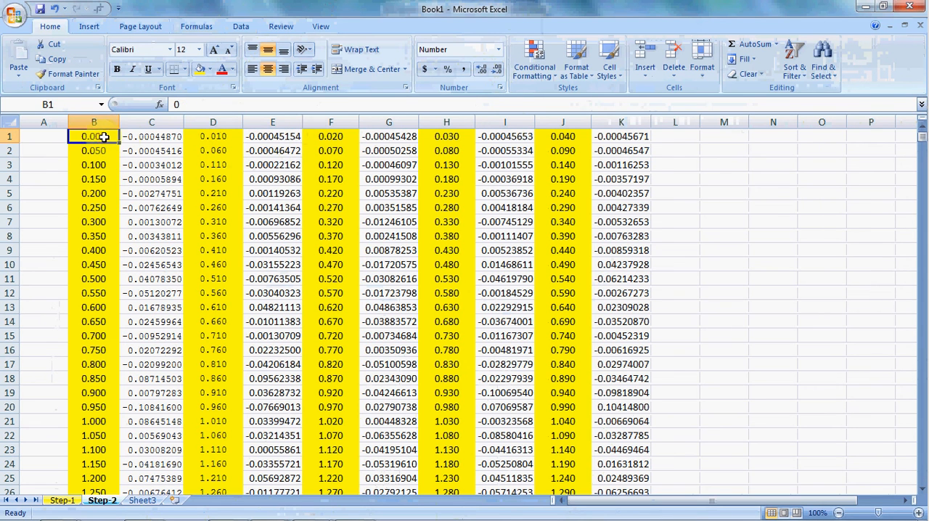
{"action": "left_click", "coordinate": [289, 177]}
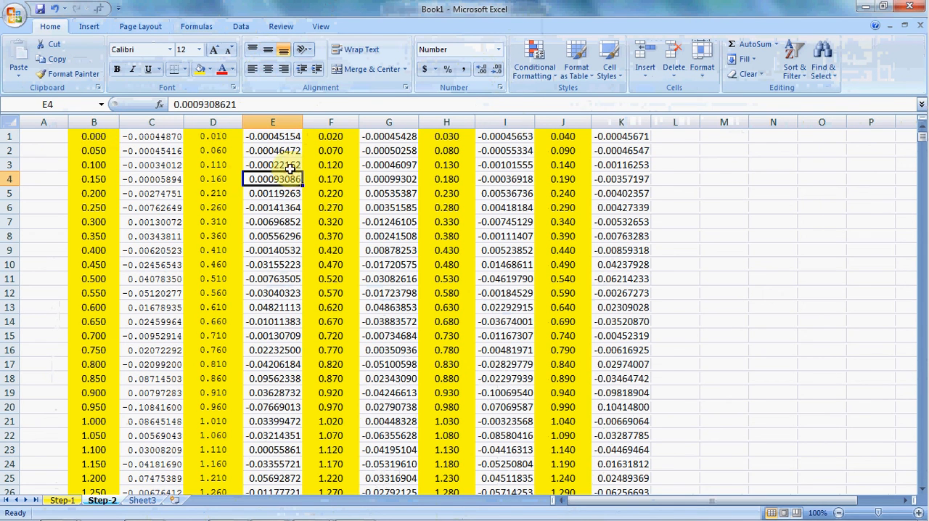
{"action": "left_click", "coordinate": [294, 207]}
{"action": "left_click", "coordinate": [442, 166]}
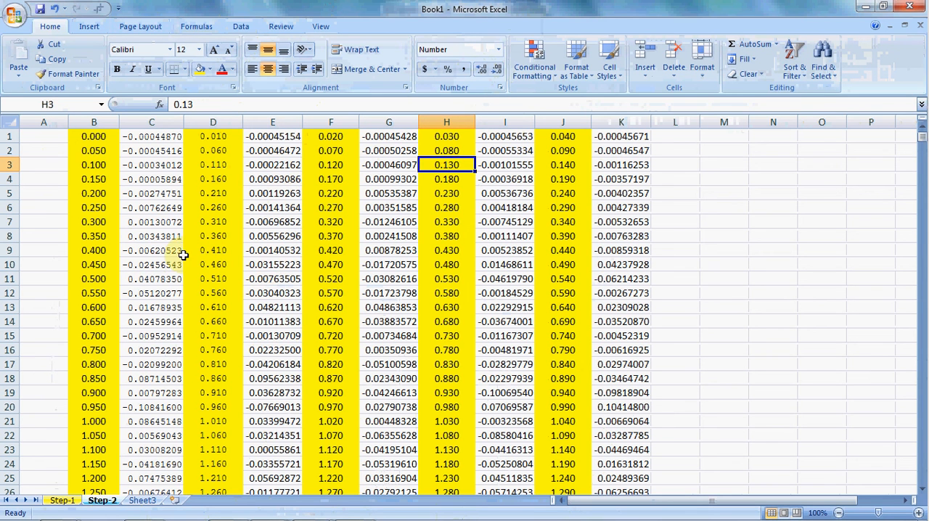
- Rename Sheet3 as Step-3 and return to the Step-2 sheet
{"action": "left_click", "coordinate": [143, 501]}
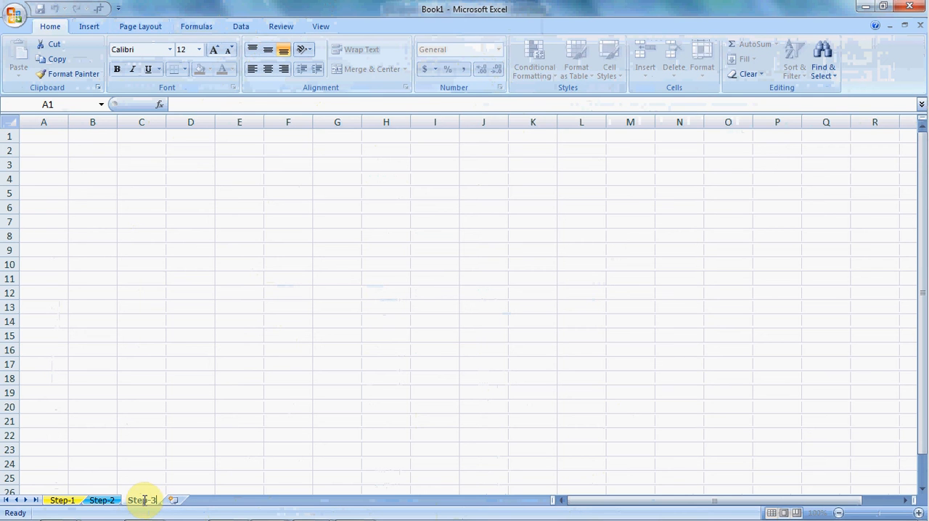
{"action": "key", "text": "Return"}
{"action": "left_click", "coordinate": [103, 500]}
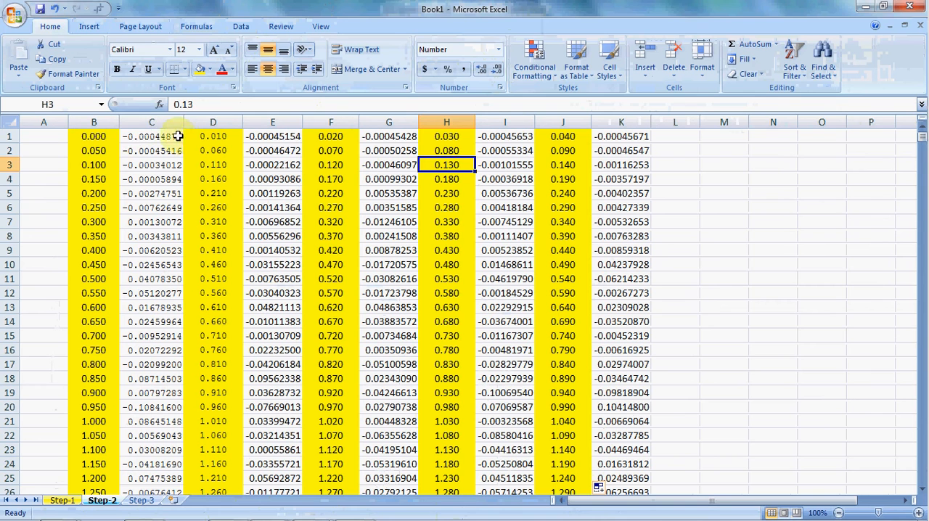
- Examine how each time value on Step-2 pairs with its neighbouring acceleration across the first three rows
{"action": "left_click", "coordinate": [106, 137]}
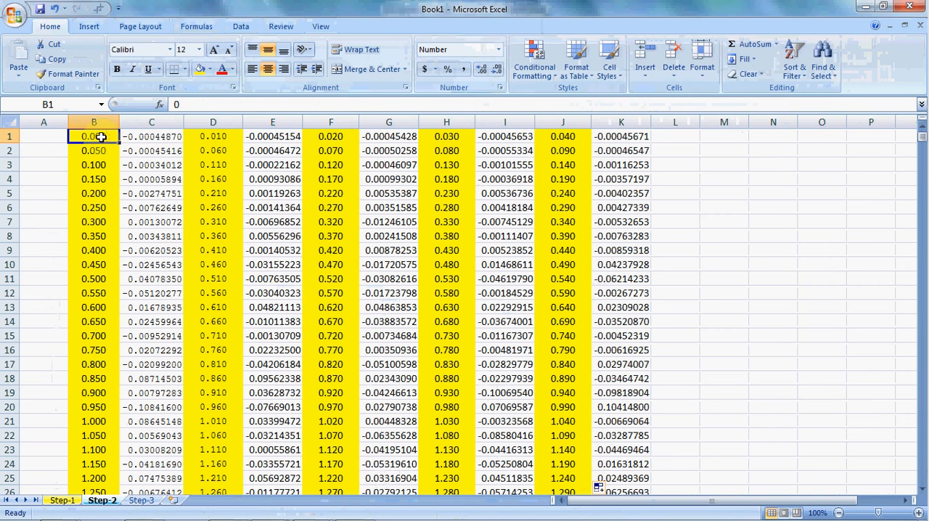
{"action": "left_click_drag", "start_coordinate": [95, 136], "coordinate": [632, 132]}
{"action": "left_click_drag", "start_coordinate": [98, 152], "coordinate": [480, 148]}
{"action": "left_click_drag", "start_coordinate": [284, 202], "coordinate": [268, 192]}
{"action": "left_click", "coordinate": [99, 137]}
{"action": "left_click", "coordinate": [155, 137]}
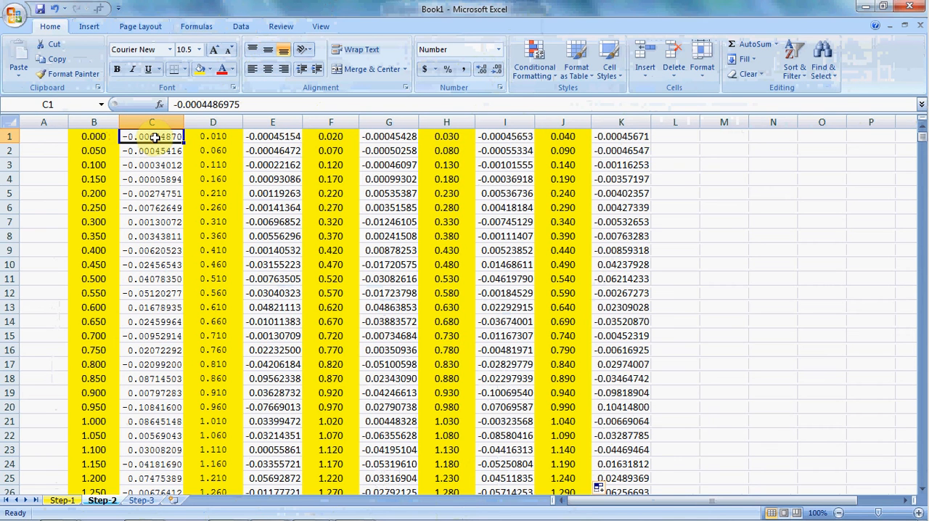
{"action": "left_click", "coordinate": [95, 164]}
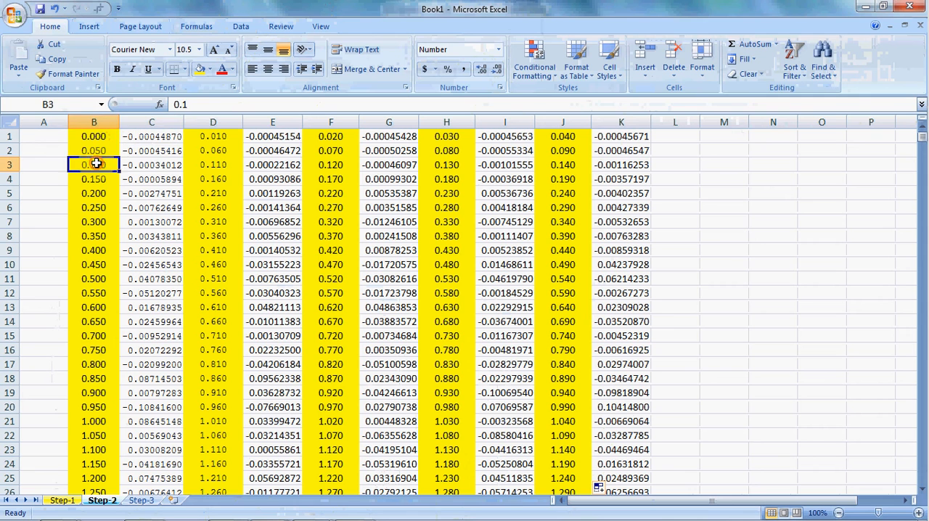
{"action": "left_click", "coordinate": [135, 165]}
{"action": "left_click", "coordinate": [330, 151]}
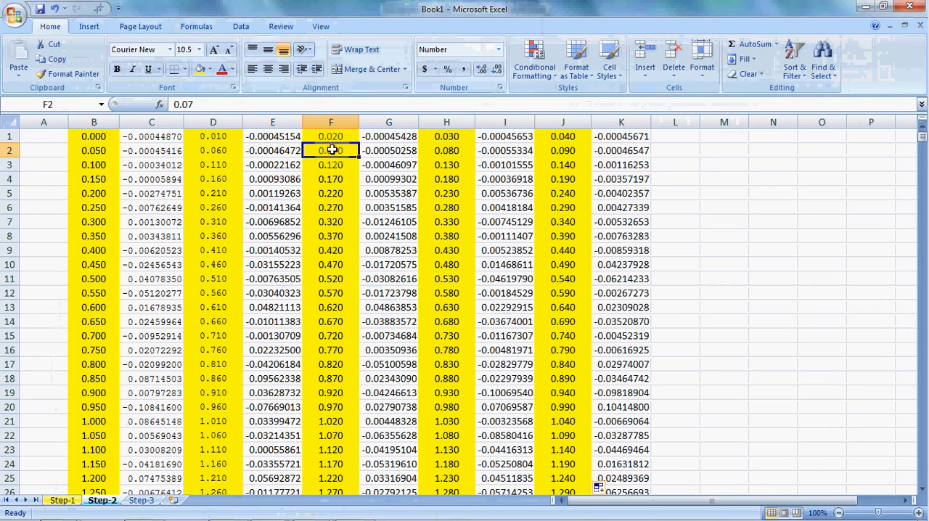
{"action": "left_click", "coordinate": [390, 151]}
{"action": "left_click_drag", "start_coordinate": [337, 152], "coordinate": [379, 151]}
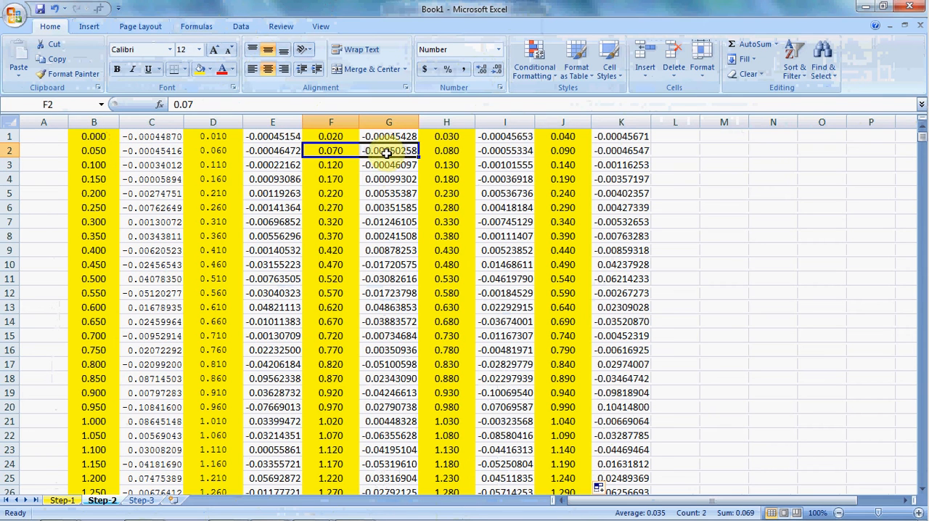
{"action": "left_click", "coordinate": [233, 164]}
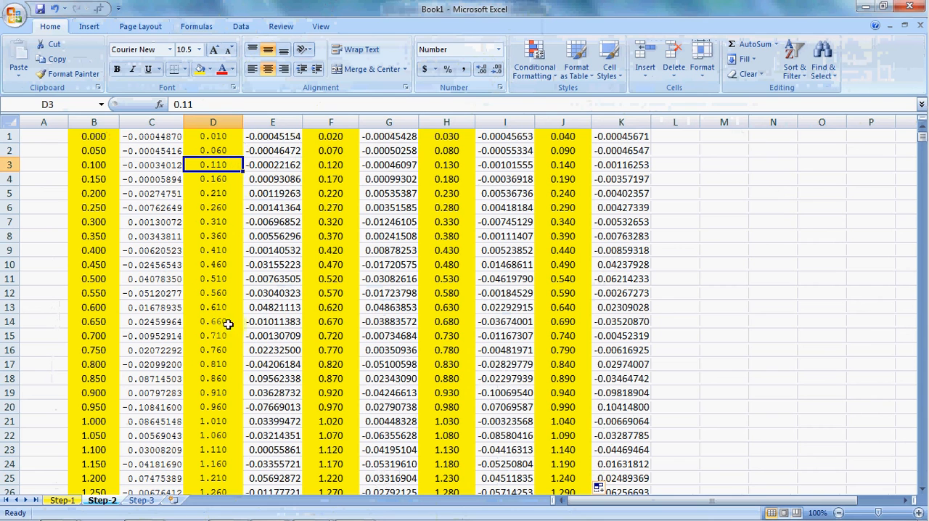
- Paste the headers Time (s) and Acceleration (g) into B1:C1 of the Step-3 sheet and autofit columns B and C
{"action": "key", "text": "ctrl+Page_Down"}
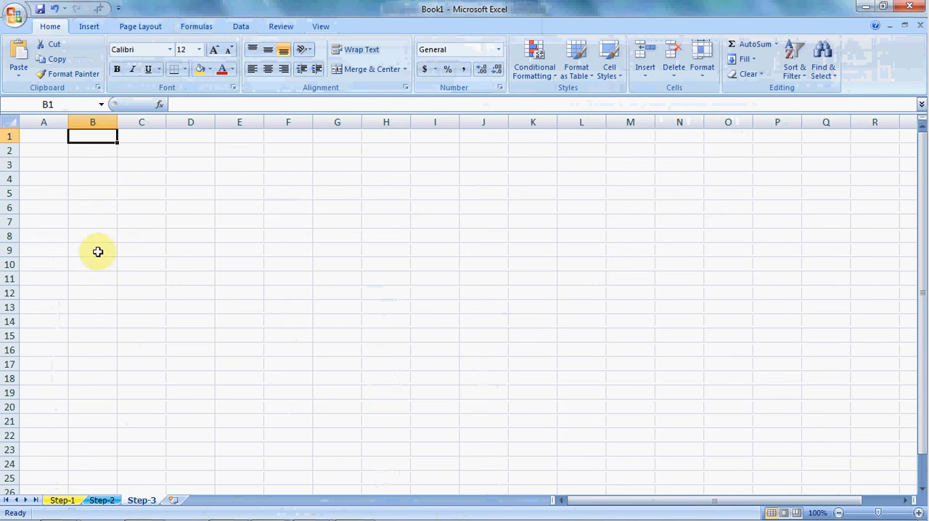
{"action": "left_click", "coordinate": [94, 154]}
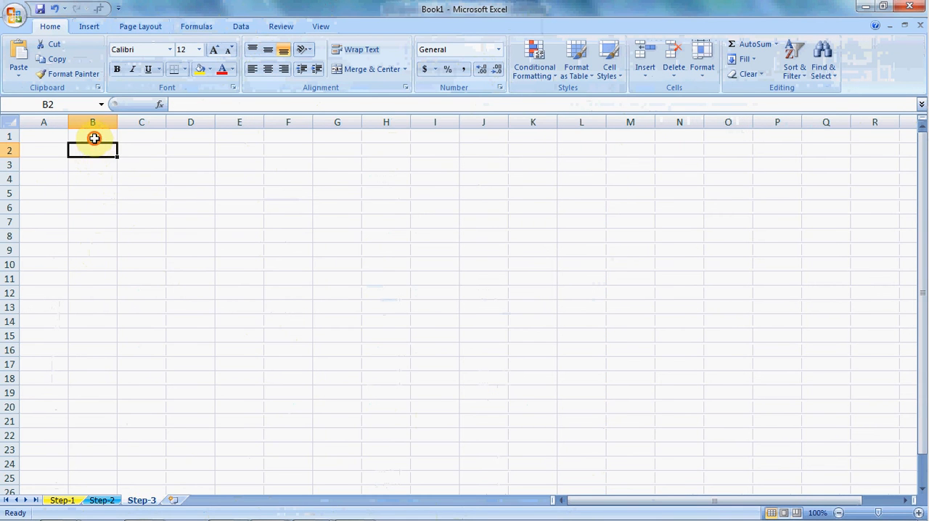
{"action": "left_click", "coordinate": [94, 138]}
{"action": "type", "text": "Time (s)\tAcceleration (g)"}
{"action": "left_click", "coordinate": [124, 203]}
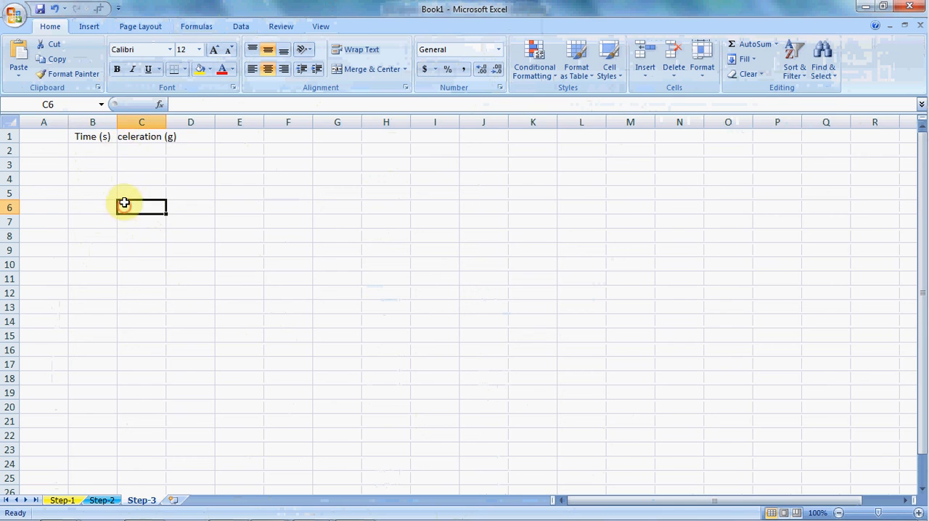
{"action": "double_click", "coordinate": [117, 122]}
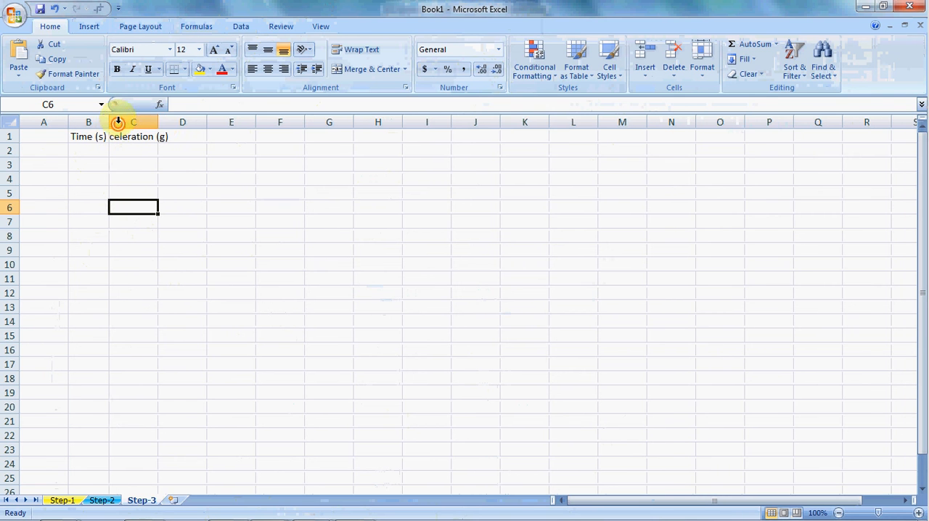
{"action": "double_click", "coordinate": [160, 122]}
- Enter 0 in cell B2 as the first time value under Time (s)
{"action": "left_click", "coordinate": [94, 153]}
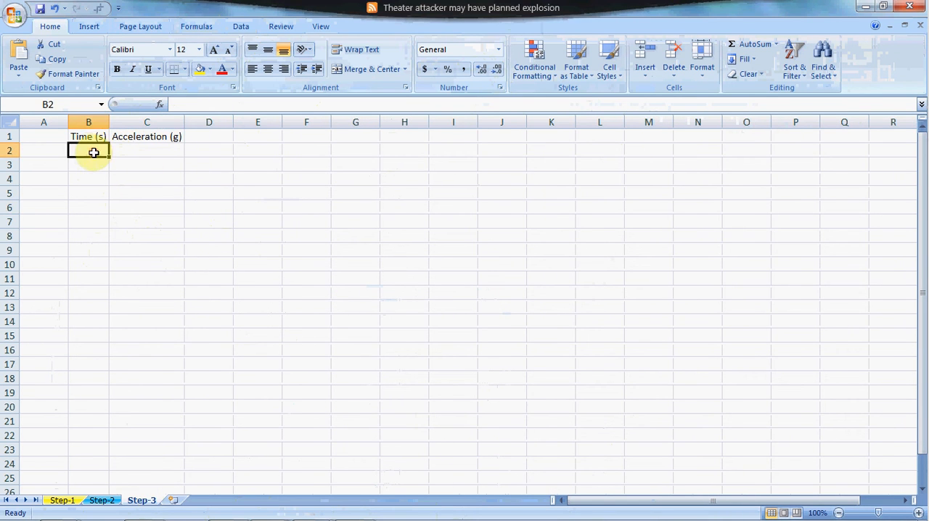
{"action": "type", "text": "0"}
{"action": "key", "text": "Return"}
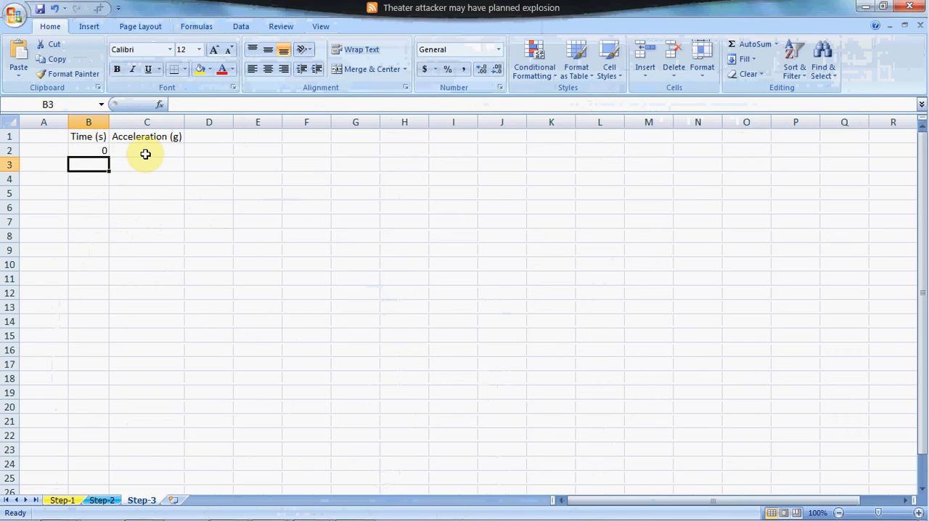
{"action": "left_click", "coordinate": [148, 148]}
- Enter the values 2, 4, 6, 8 and 10 in cells A2 to A6 beside the Time (s) column
{"action": "left_click", "coordinate": [51, 151]}
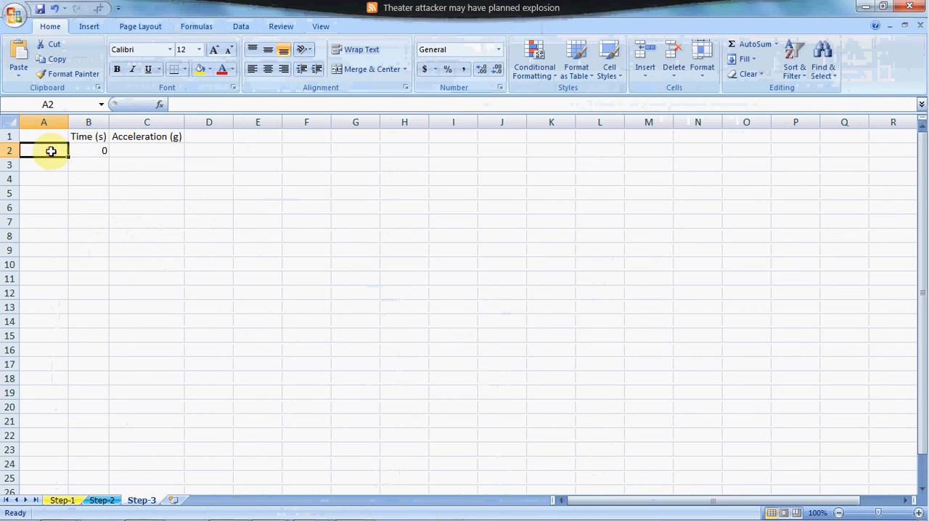
{"action": "type", "text": "2"}
{"action": "key", "text": "Return"}
{"action": "type", "text": "4"}
{"action": "key", "text": "Return"}
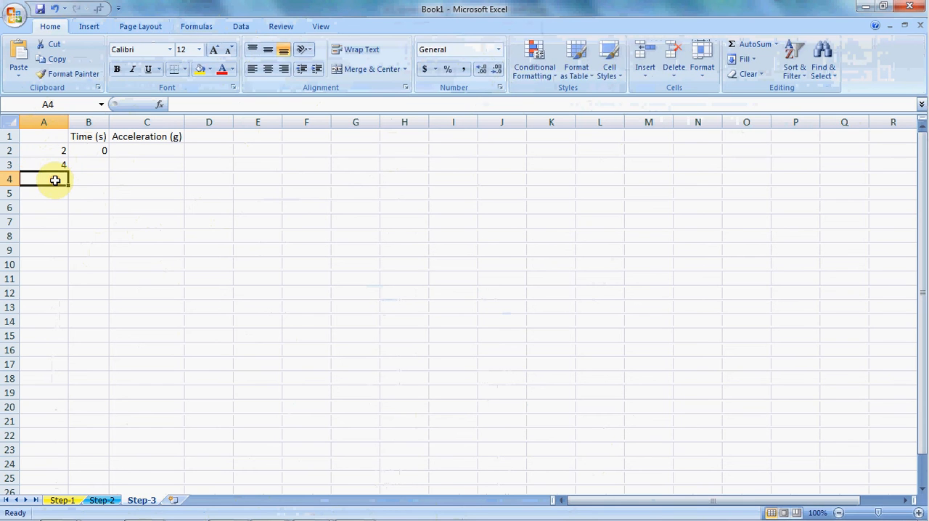
{"action": "type", "text": "6"}
{"action": "key", "text": "Return"}
{"action": "type", "text": "8"}
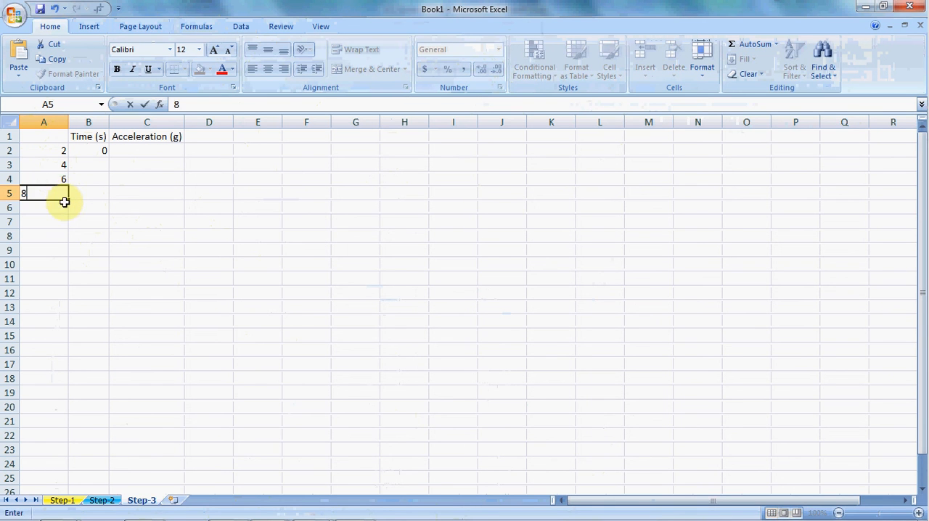
{"action": "key", "text": "Return"}
{"action": "type", "text": "10"}
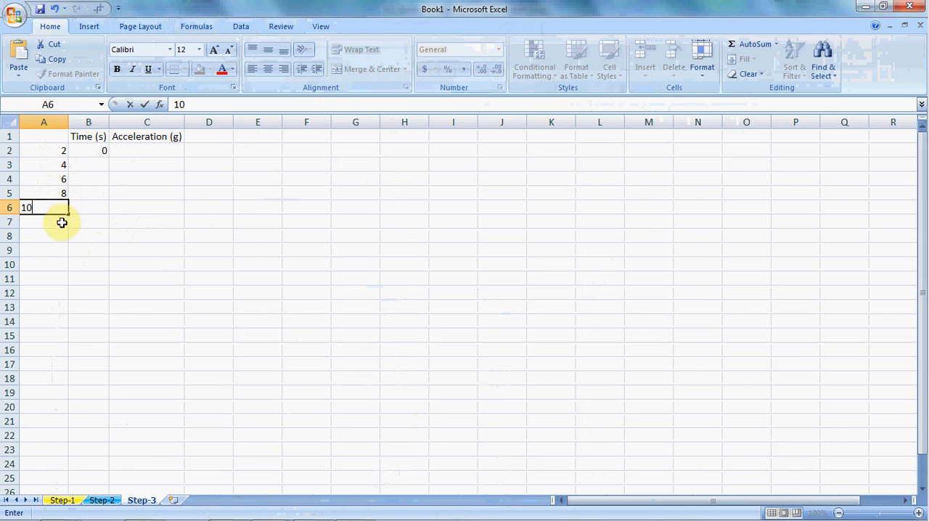
{"action": "key", "text": "Return"}
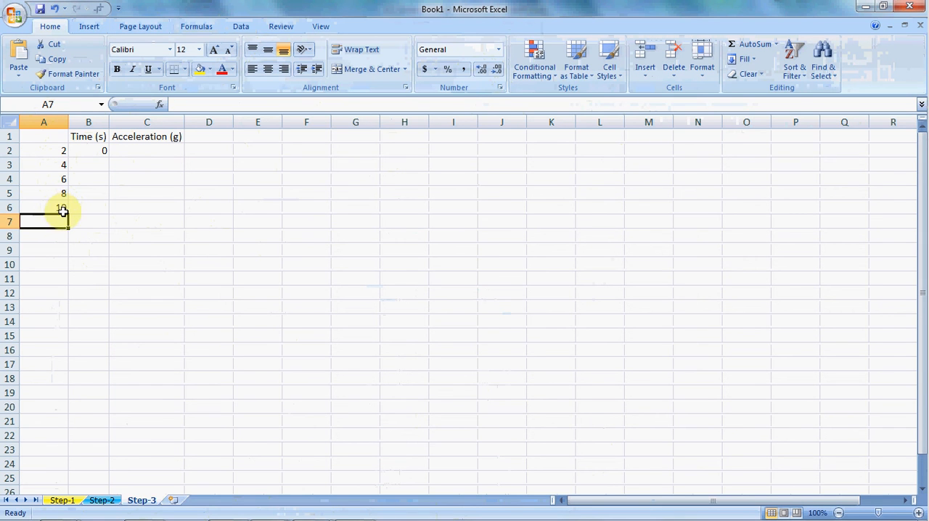
- Review the five numbers in cells A2 to A6 beside the empty Acceleration (g) column on Step-3
{"action": "left_click", "coordinate": [48, 151]}
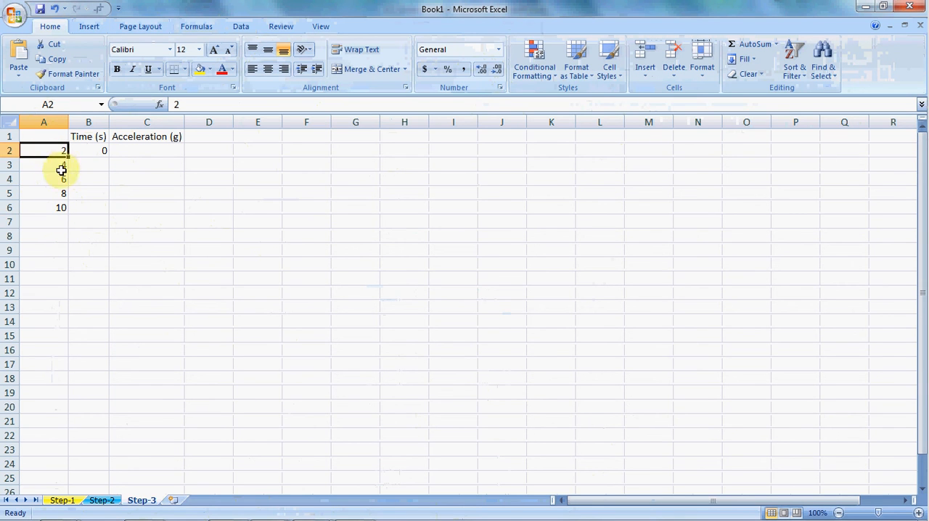
{"action": "left_click", "coordinate": [61, 166]}
{"action": "left_click", "coordinate": [62, 179]}
{"action": "left_click", "coordinate": [58, 193]}
{"action": "left_click", "coordinate": [60, 208]}
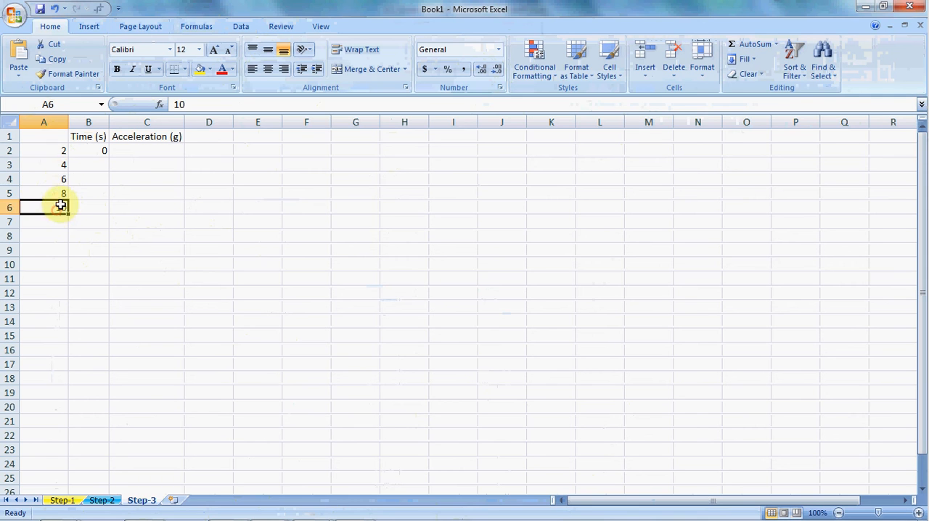
{"action": "left_click", "coordinate": [60, 150]}
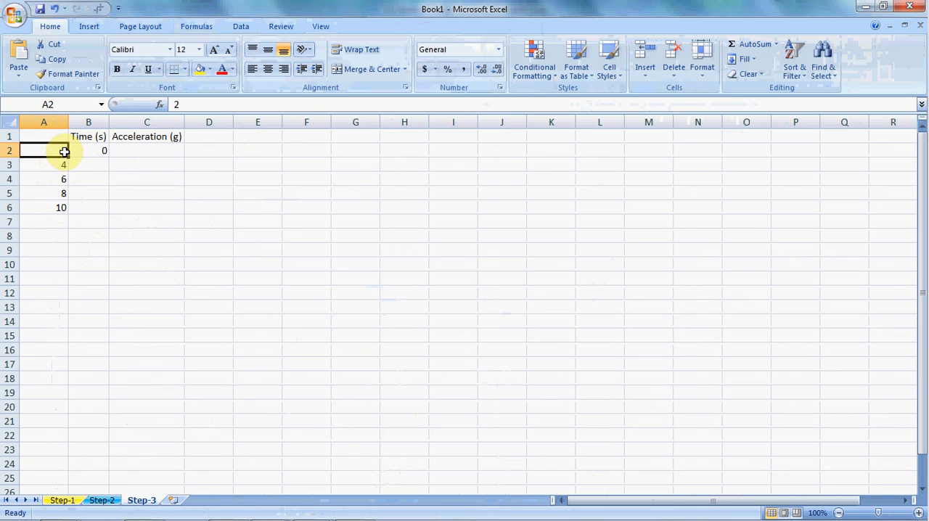
{"action": "left_click", "coordinate": [140, 151]}
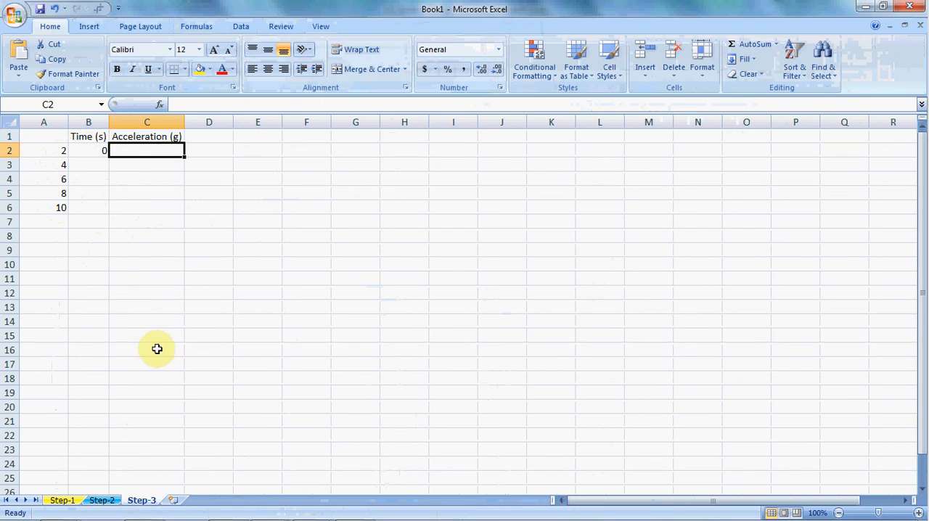
{"action": "left_click", "coordinate": [57, 152]}
- Compare the numbers in A2:A6 on Step-3 with the positions of time columns B, D, F, H and J on Step-2
{"action": "left_click", "coordinate": [102, 500]}
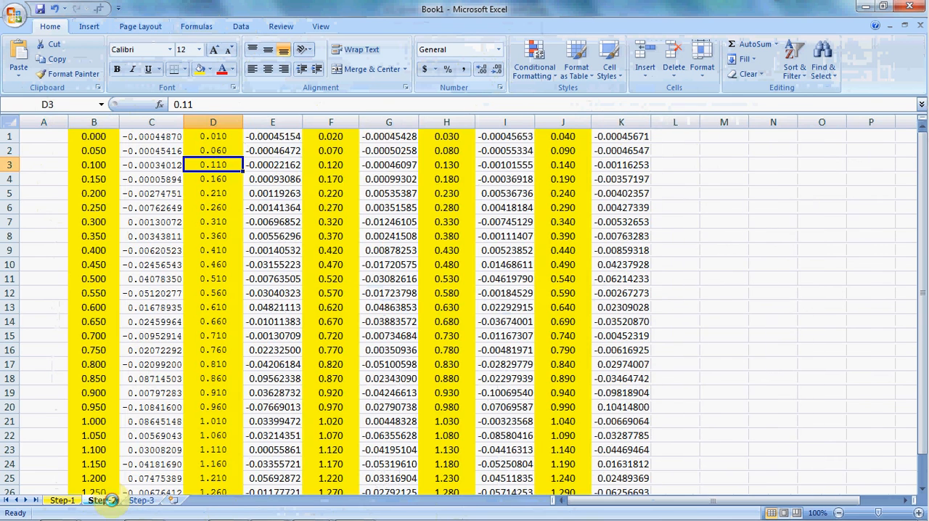
{"action": "left_click", "coordinate": [94, 119]}
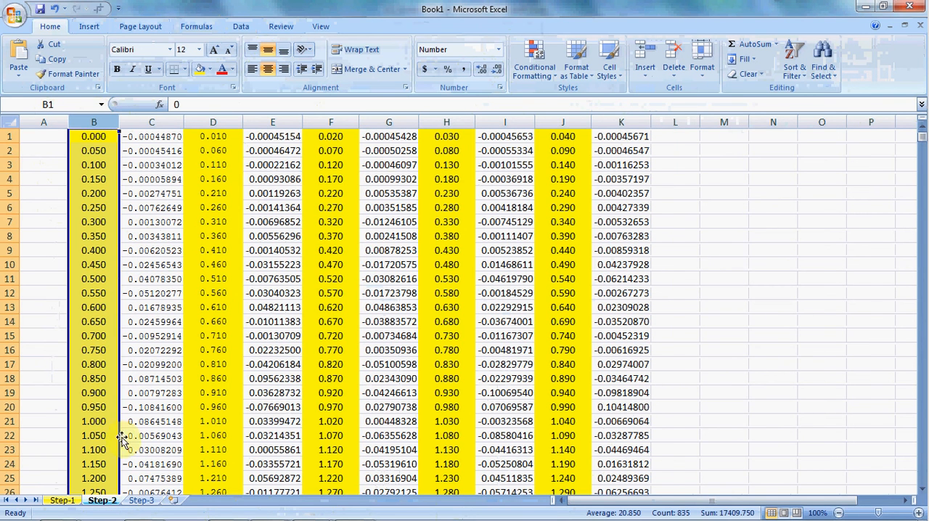
{"action": "left_click", "coordinate": [144, 500]}
{"action": "left_click", "coordinate": [61, 163]}
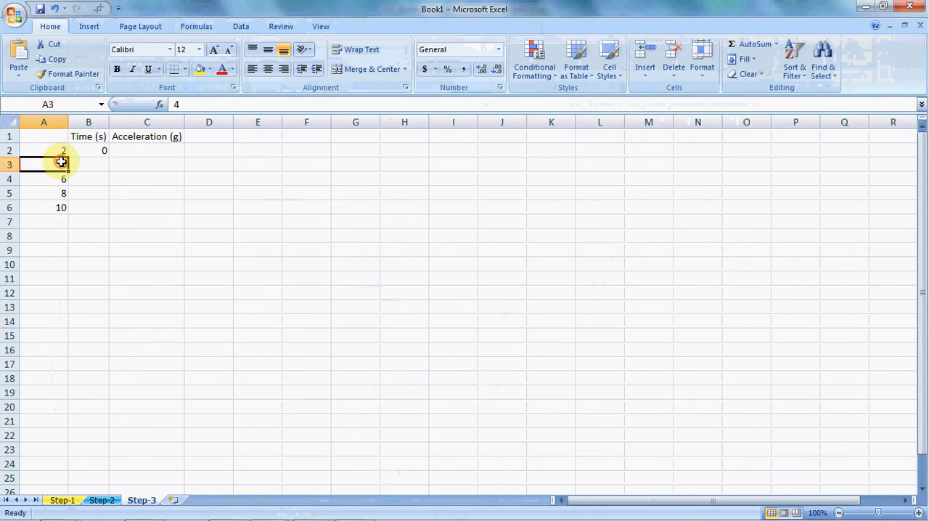
{"action": "left_click", "coordinate": [102, 500]}
{"action": "left_click", "coordinate": [211, 120]}
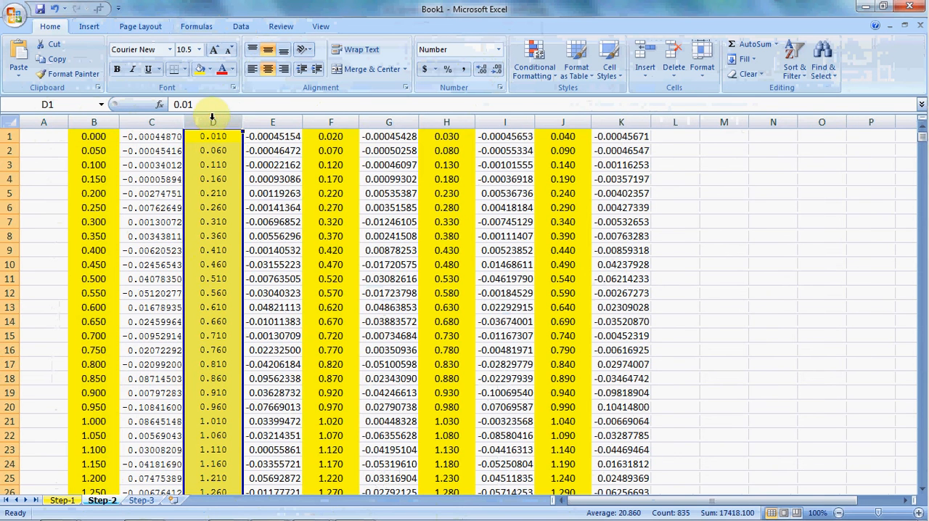
{"action": "left_click", "coordinate": [144, 500]}
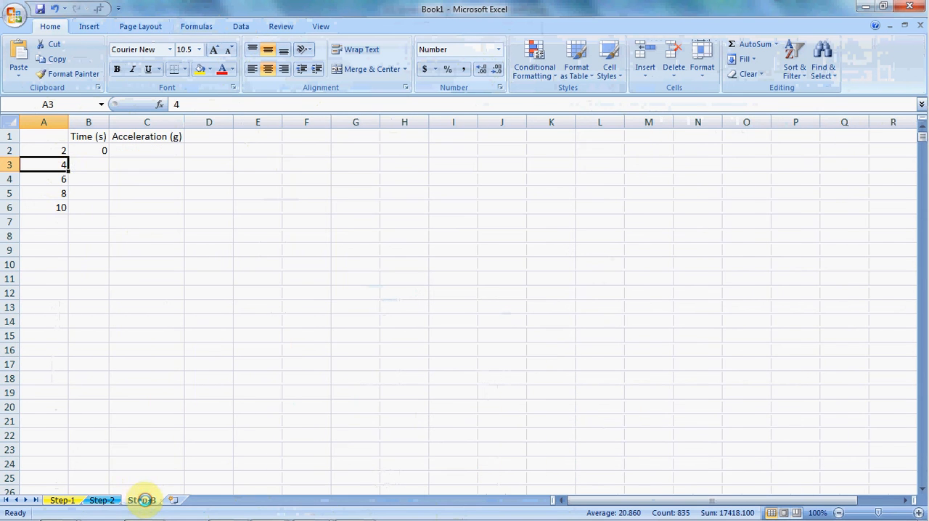
{"action": "left_click", "coordinate": [56, 178]}
{"action": "left_click", "coordinate": [61, 209]}
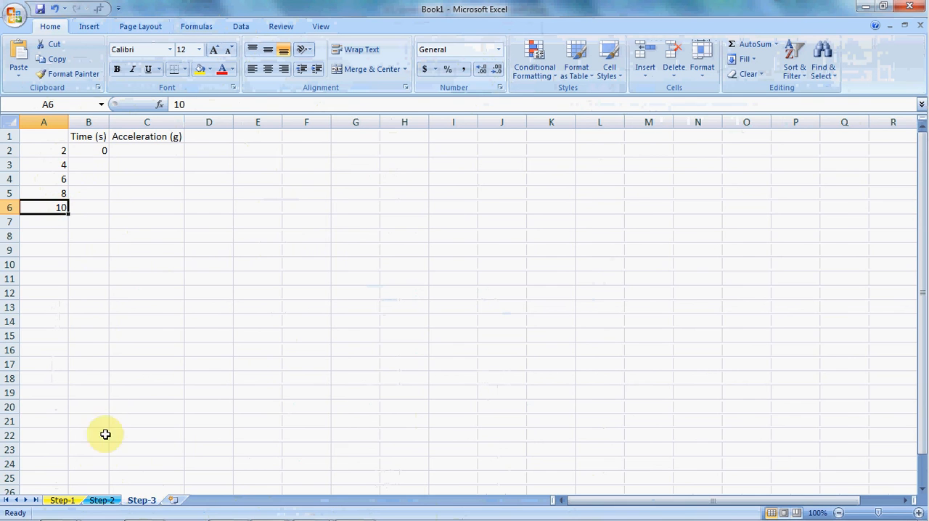
{"action": "left_click", "coordinate": [100, 500]}
{"action": "left_click", "coordinate": [332, 120]}
{"action": "left_click", "coordinate": [438, 122]}
{"action": "left_click", "coordinate": [562, 123]}
{"action": "left_click", "coordinate": [269, 163]}
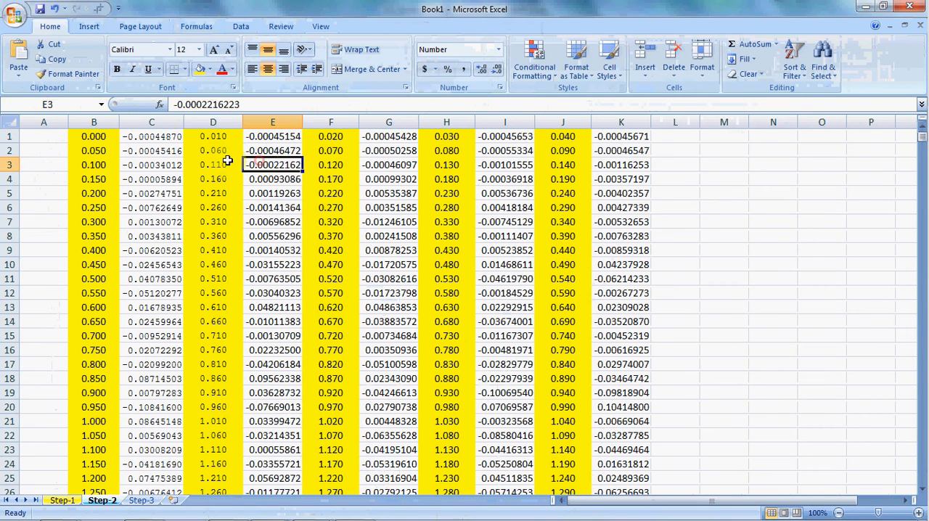
{"action": "left_click", "coordinate": [105, 138]}
{"action": "left_click", "coordinate": [140, 500]}
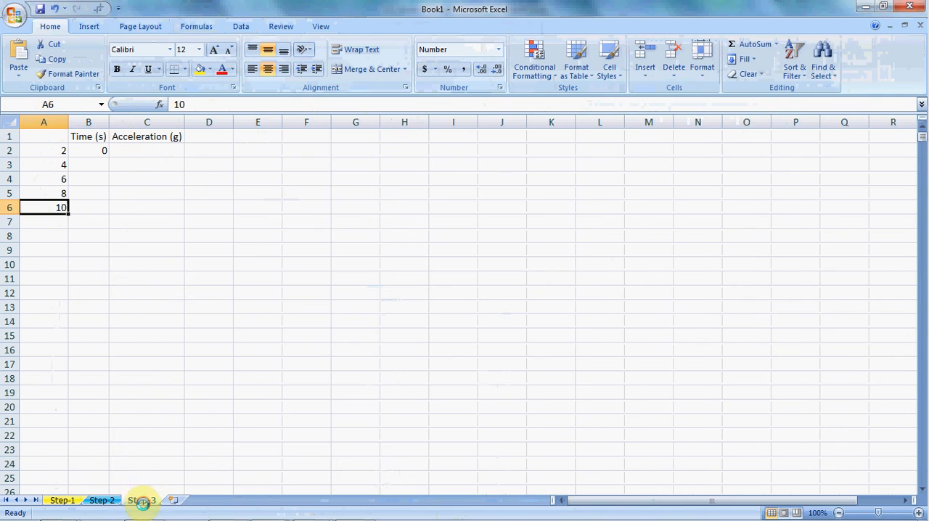
{"action": "left_click", "coordinate": [152, 314]}
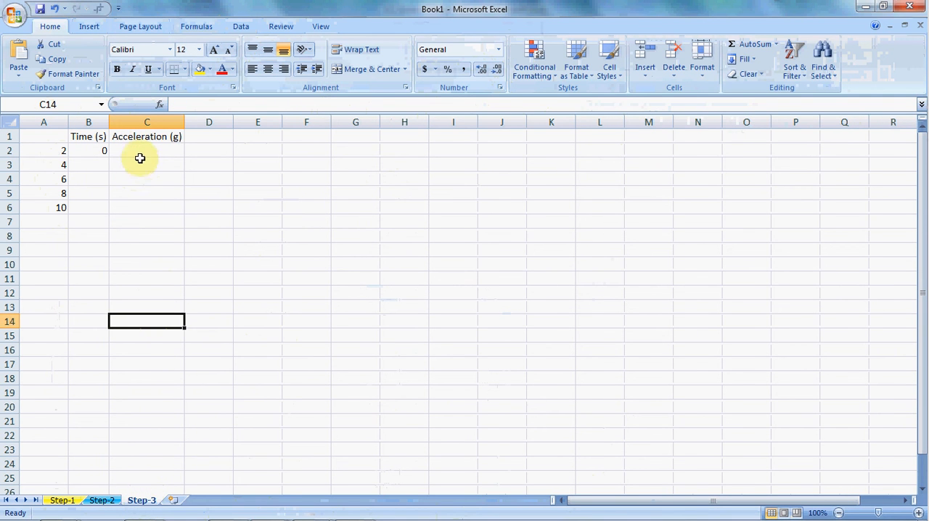
- Enter 0.01 in cell B3 of Step-3 as the second time value under Time (s)
{"action": "left_click", "coordinate": [145, 151]}
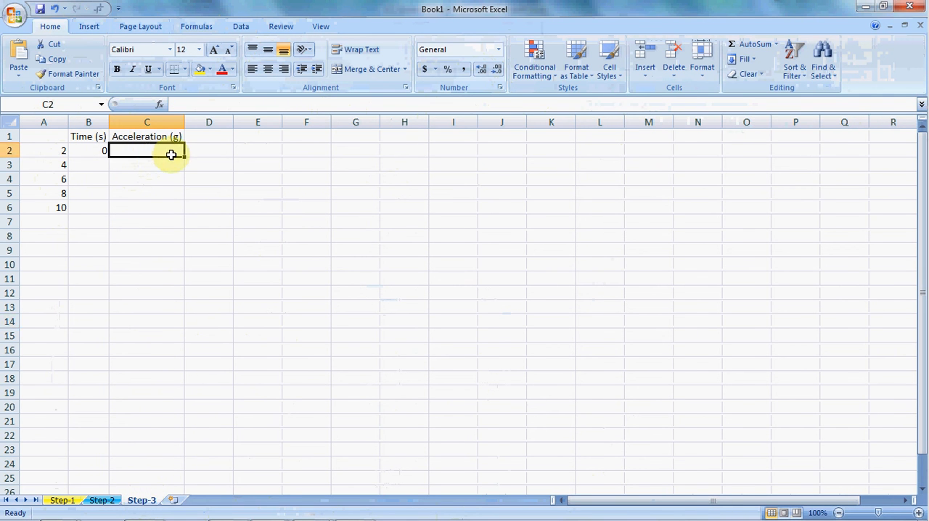
{"action": "left_click", "coordinate": [91, 150]}
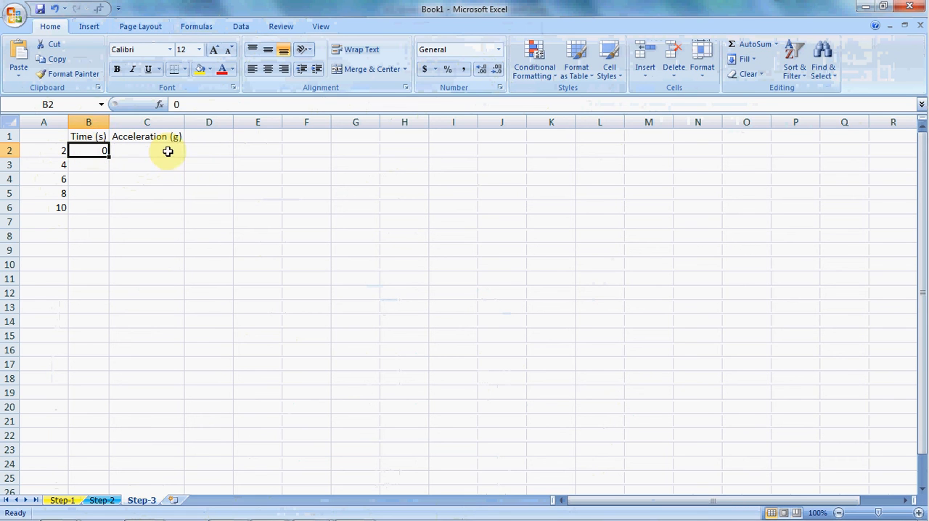
{"action": "left_click", "coordinate": [89, 165]}
{"action": "left_click", "coordinate": [93, 151]}
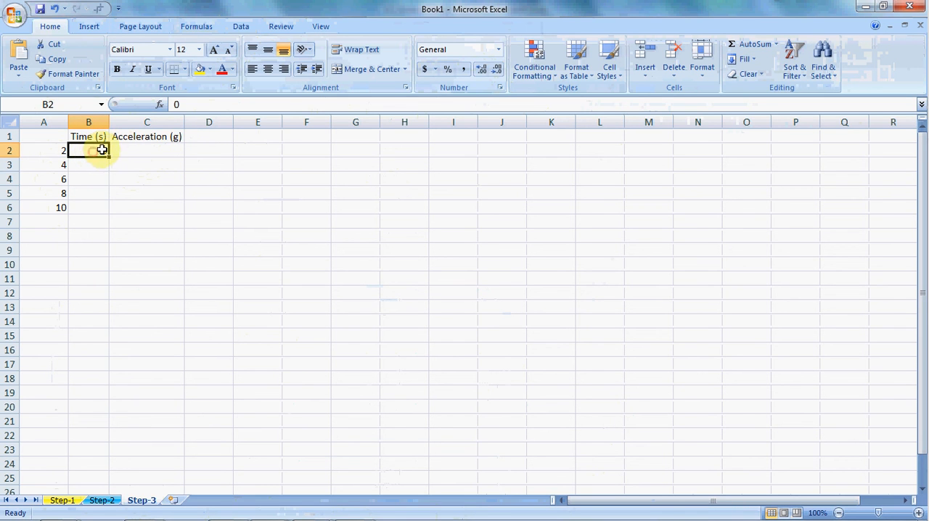
{"action": "left_click", "coordinate": [99, 167]}
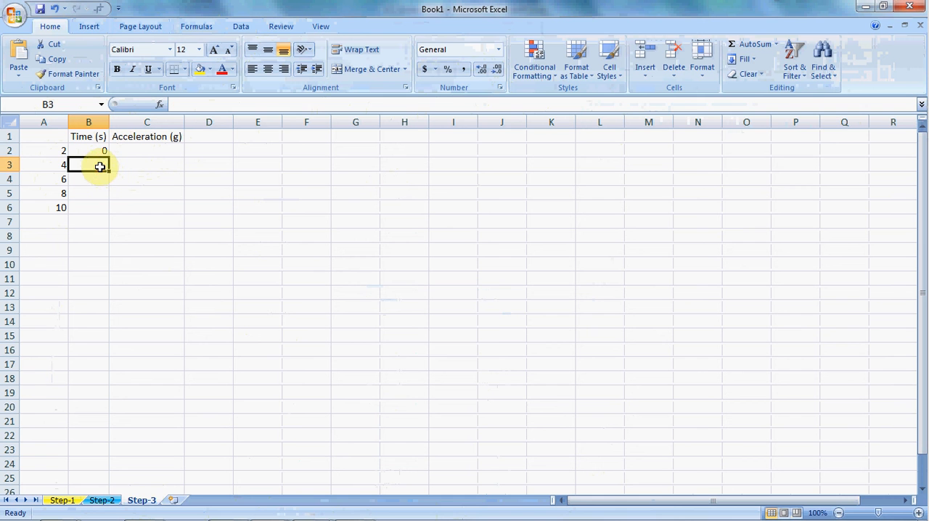
{"action": "type", "text": "0.01"}
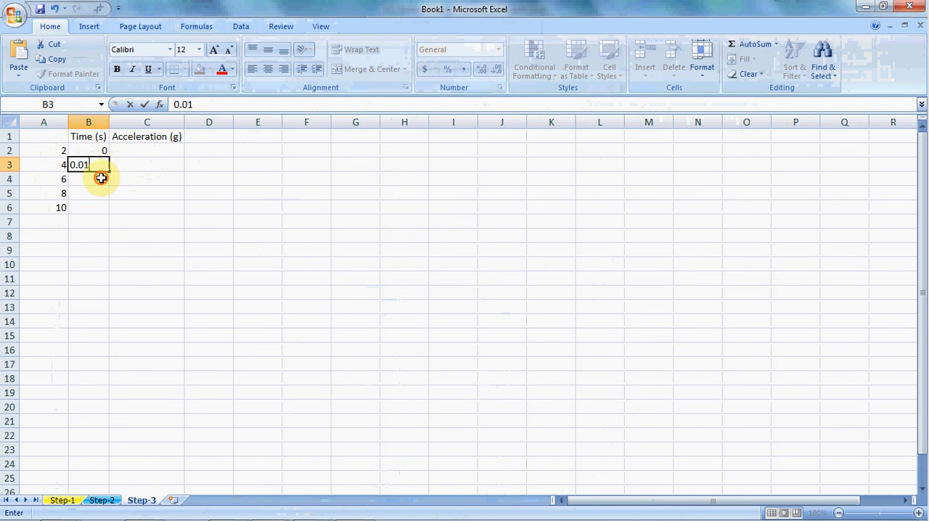
{"action": "left_click", "coordinate": [101, 178]}
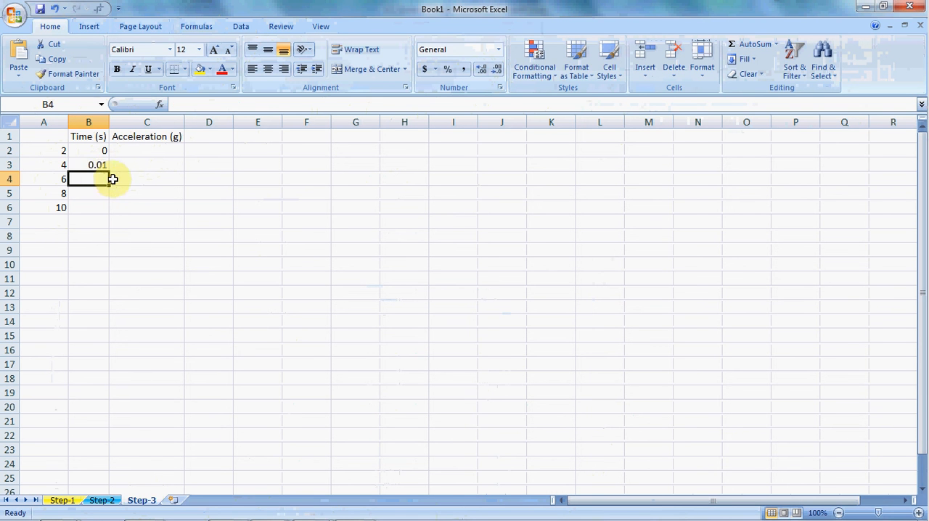
- Find the last time value on Step-2 and fill the Step-3 time series from B2:B3 down to 41.71 in B4173
{"action": "left_click", "coordinate": [109, 500]}
{"action": "left_click_drag", "start_coordinate": [472, 266], "coordinate": [508, 266]}
{"action": "left_click", "coordinate": [508, 290]}
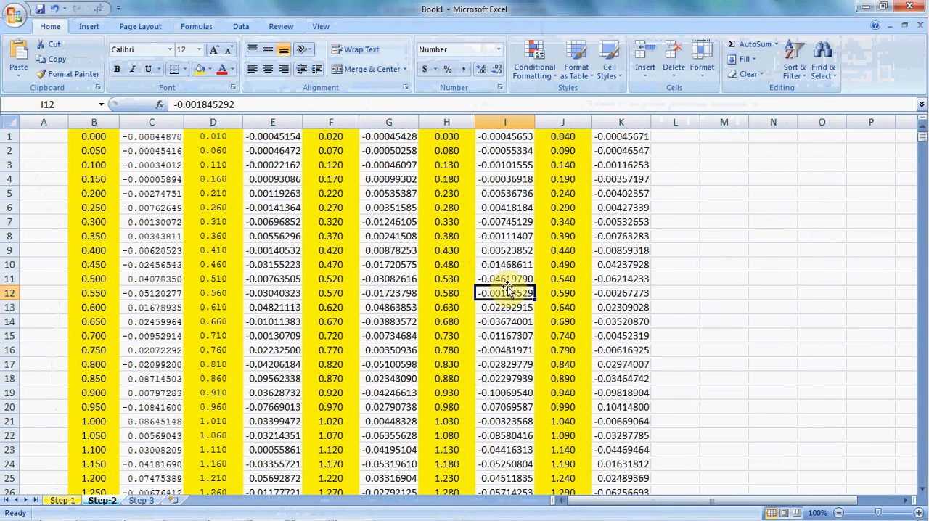
{"action": "key", "text": "ctrl+shift+Down"}
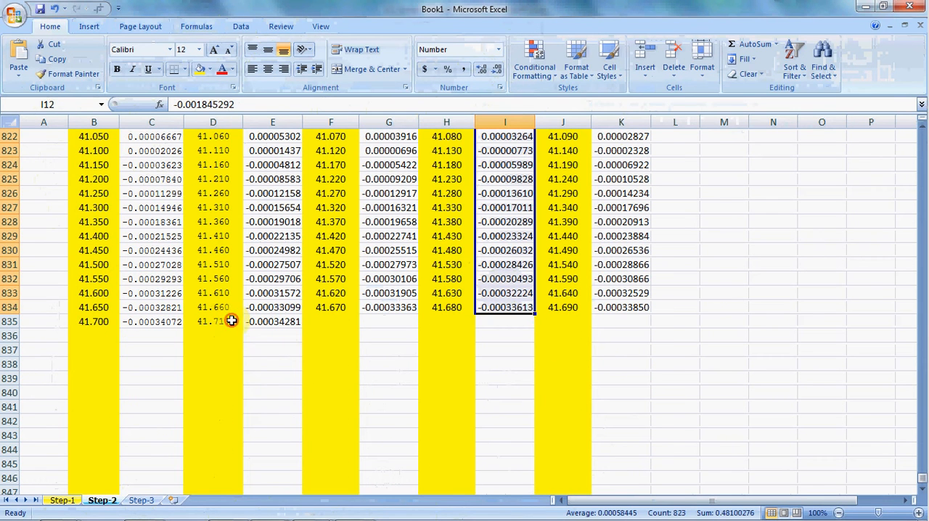
{"action": "left_click", "coordinate": [225, 321]}
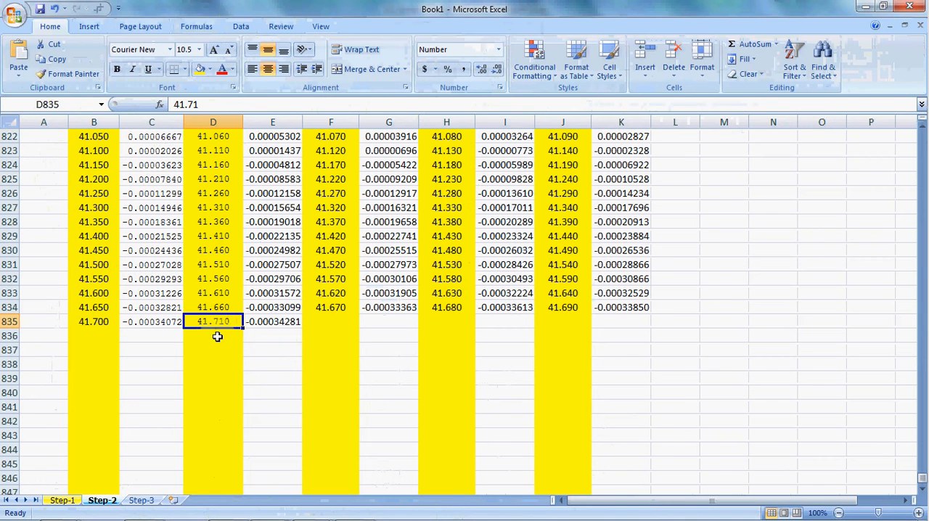
{"action": "left_click", "coordinate": [142, 500]}
{"action": "left_click_drag", "start_coordinate": [87, 150], "coordinate": [104, 513]}
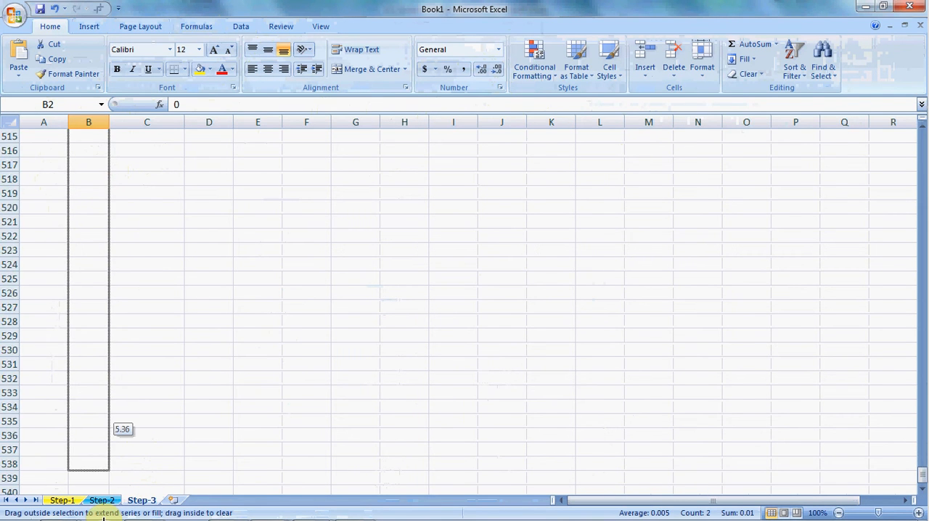
{"action": "left_click_drag", "start_coordinate": [107, 515], "coordinate": [107, 515]}
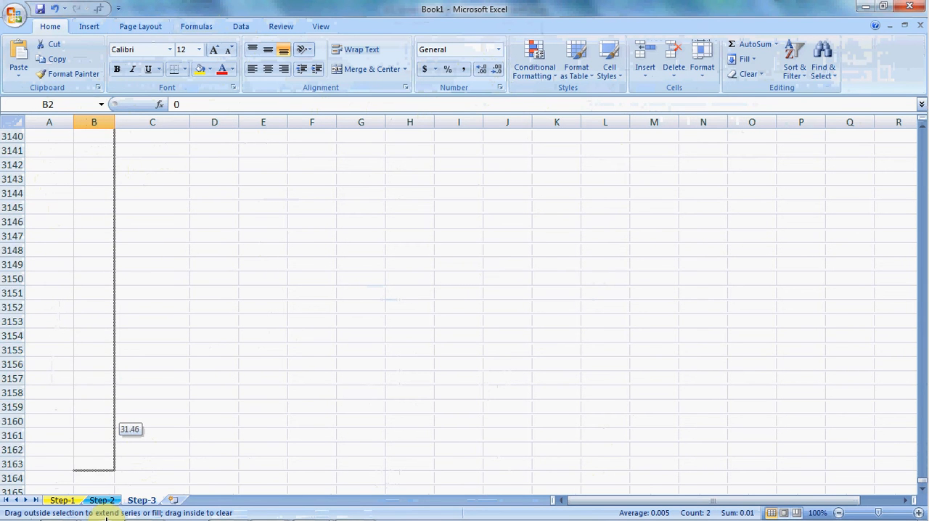
{"action": "left_click_drag", "start_coordinate": [107, 515], "coordinate": [105, 436]}
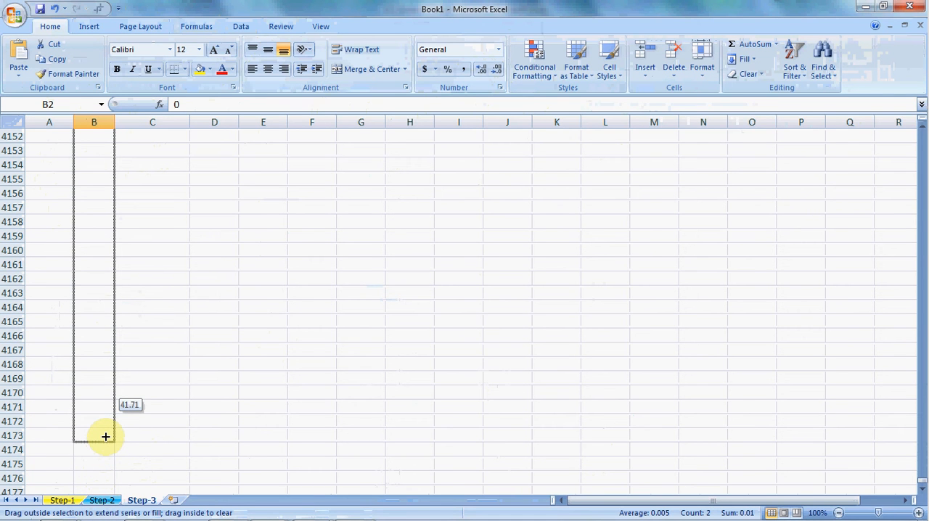
{"action": "left_click_drag", "start_coordinate": [105, 436], "coordinate": [106, 438]}
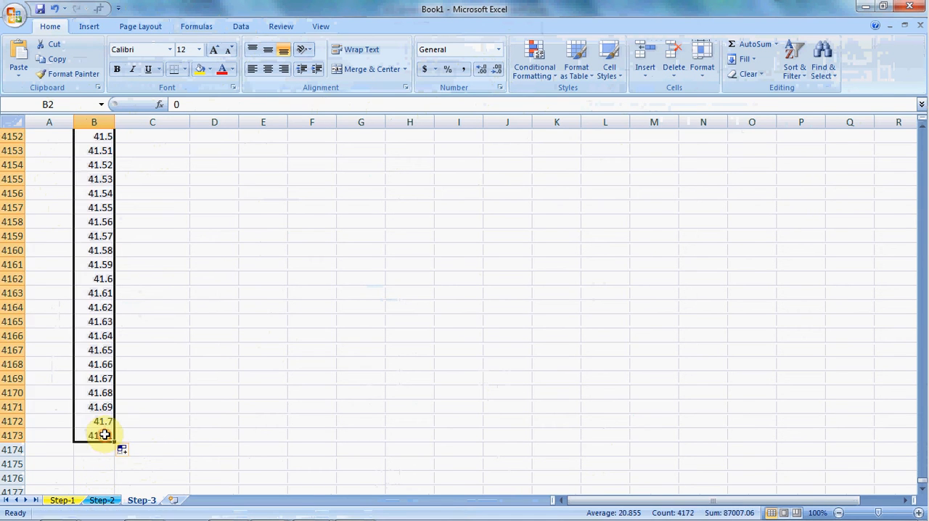
- Check the end and start of the filled Time (s) column on Step-3 against the last time value on Step-2
{"action": "left_click", "coordinate": [148, 432]}
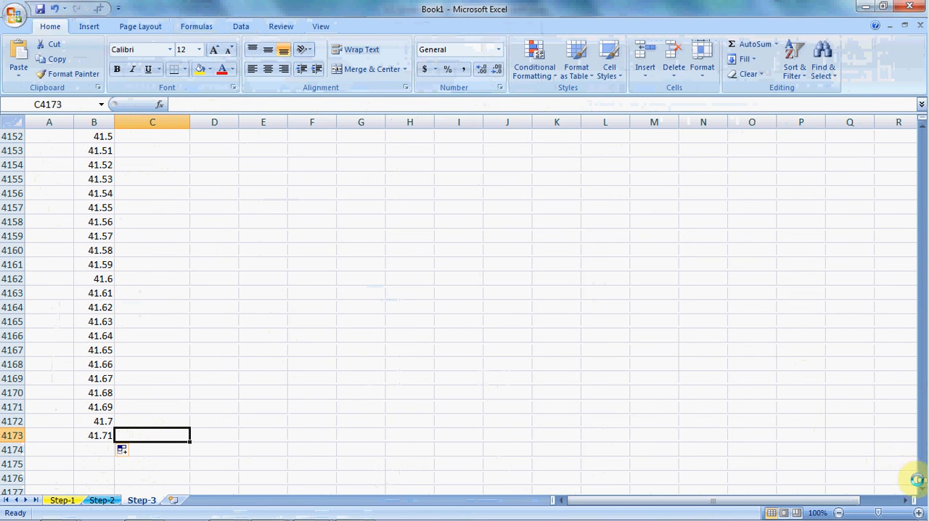
{"action": "left_click", "coordinate": [100, 434]}
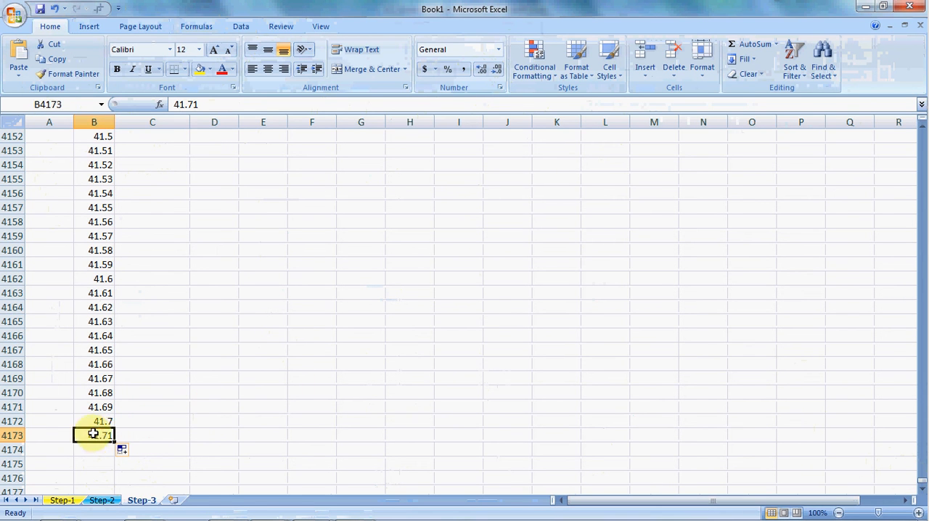
{"action": "left_click", "coordinate": [102, 501]}
{"action": "left_click", "coordinate": [145, 498]}
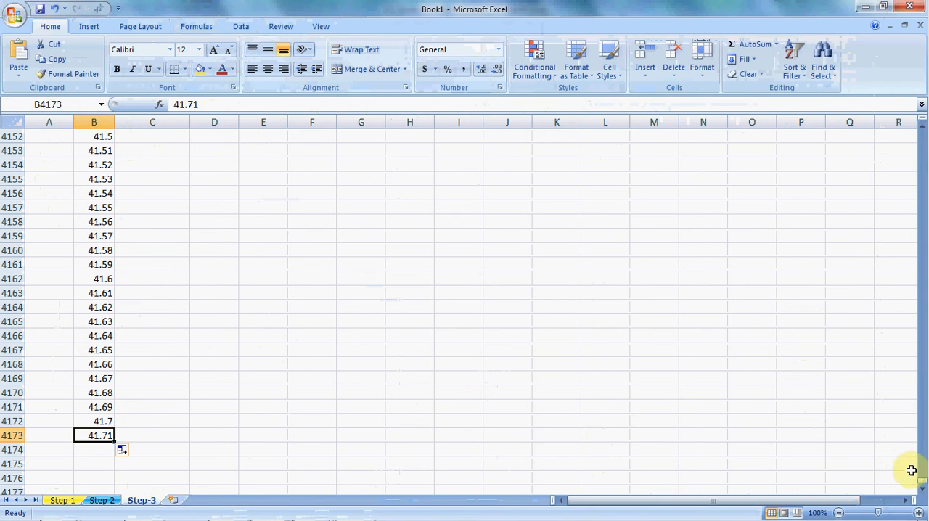
{"action": "left_click_drag", "start_coordinate": [919, 478], "coordinate": [916, 130]}
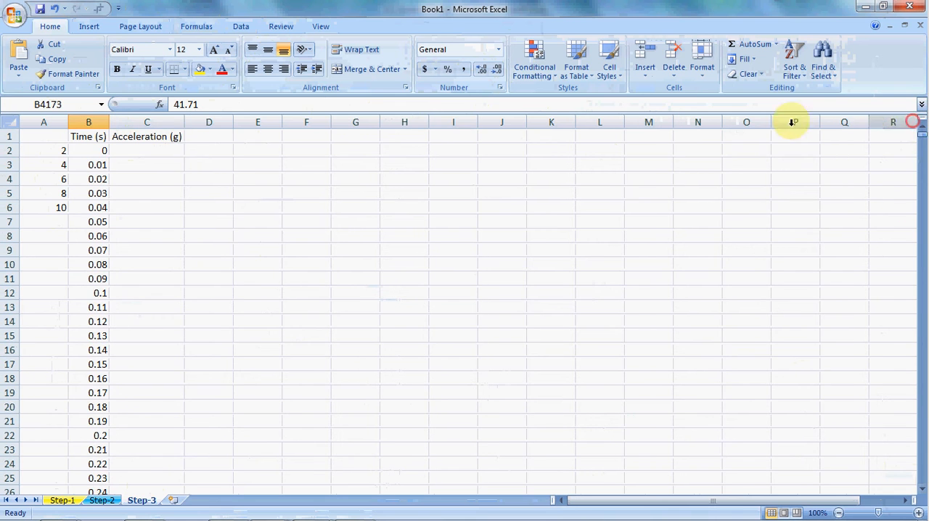
{"action": "left_click", "coordinate": [88, 150]}
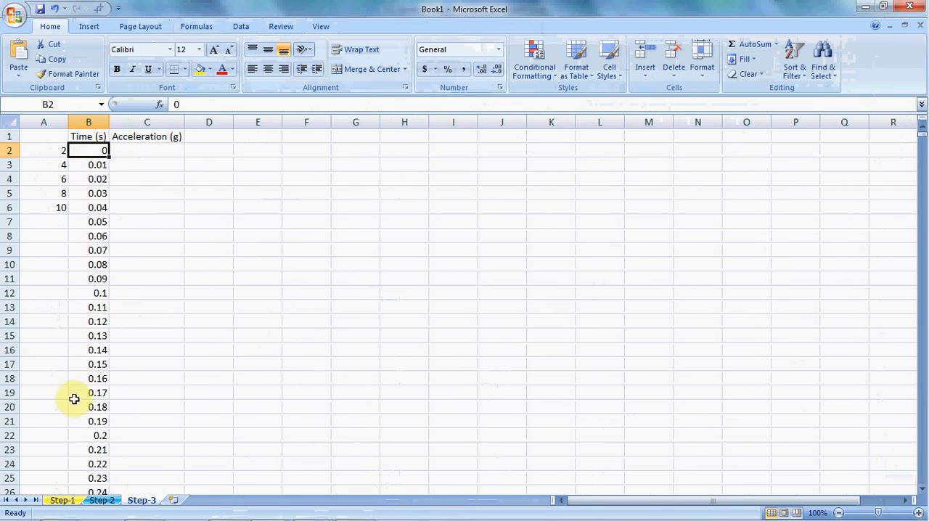
{"action": "left_click", "coordinate": [97, 421]}
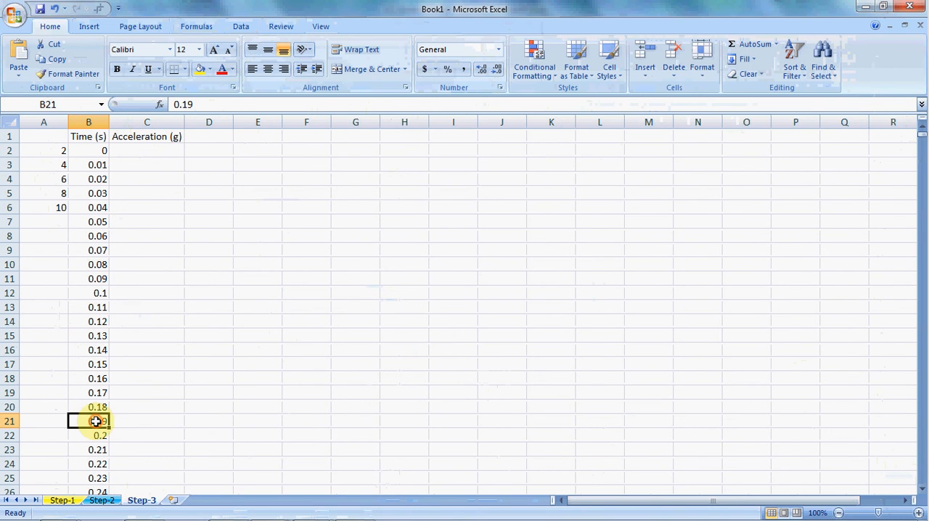
{"action": "left_click", "coordinate": [102, 500]}
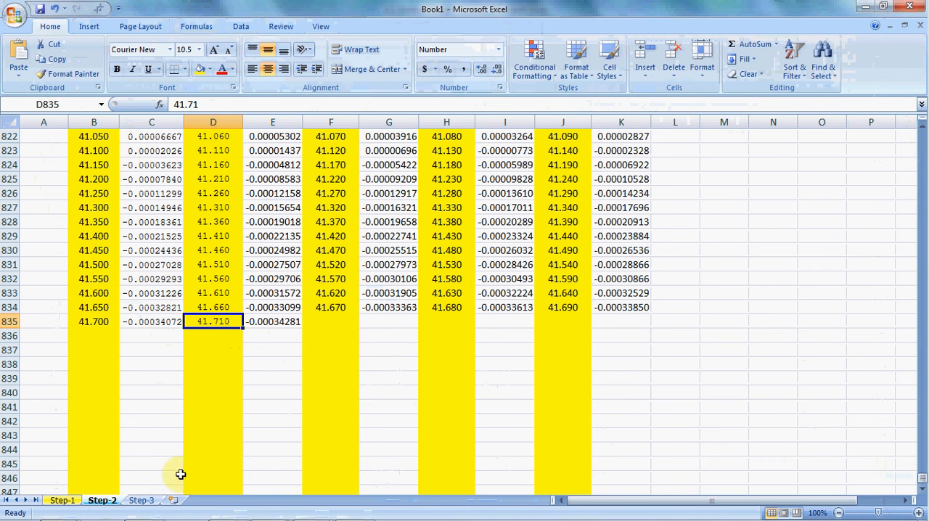
- Copy the column numbers 2, 4, 6, 8, 10 from A2:A6 on Step-3 into A7:A11
{"action": "left_click", "coordinate": [142, 500]}
{"action": "left_click", "coordinate": [57, 150]}
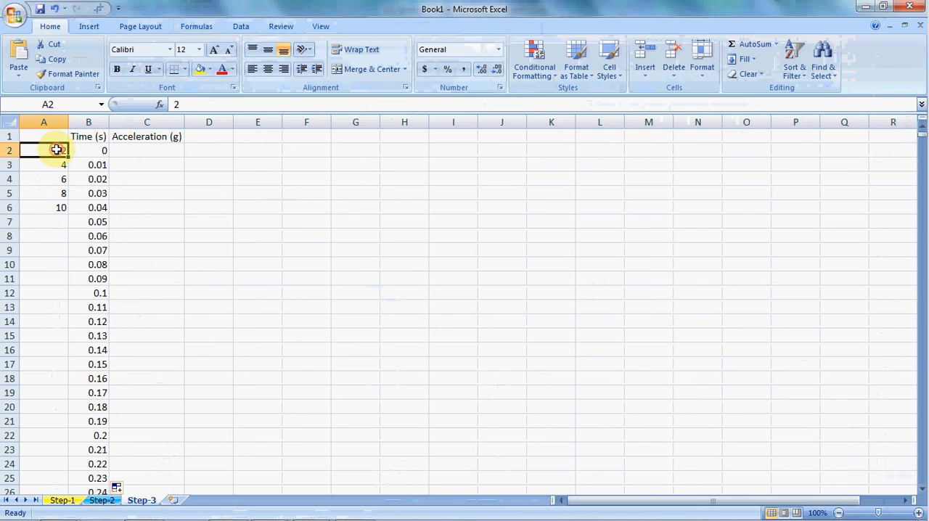
{"action": "left_click_drag", "start_coordinate": [63, 150], "coordinate": [63, 212]}
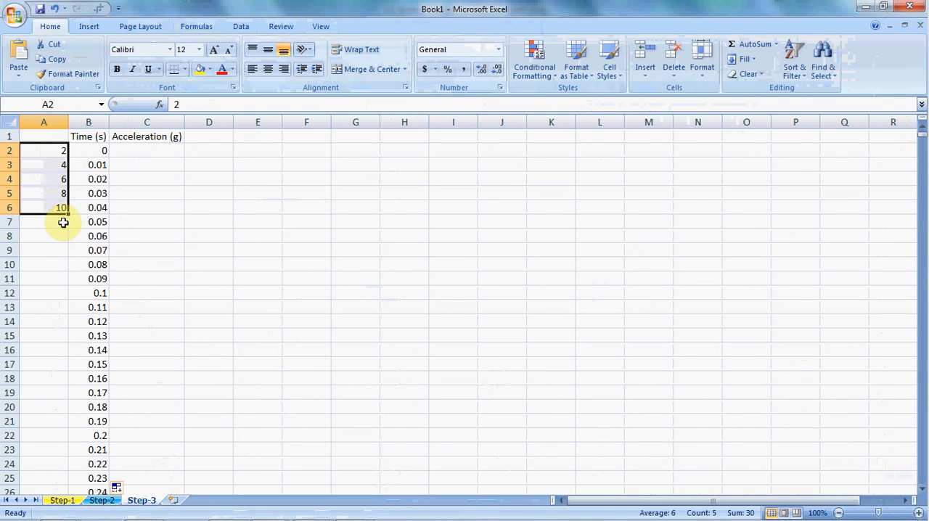
{"action": "key", "text": "ctrl+c"}
{"action": "left_click", "coordinate": [64, 223]}
{"action": "key", "text": "ctrl+v"}
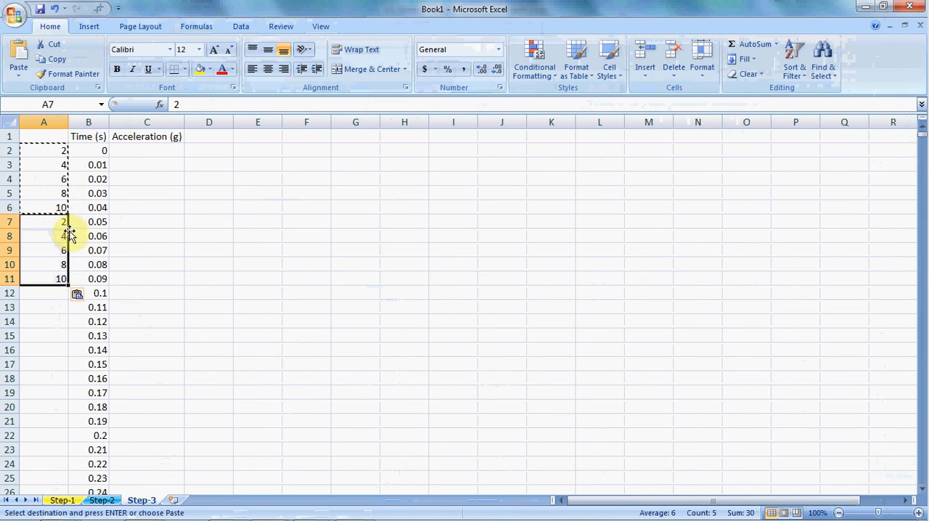
- Repeat the 2, 4, 6, 8, 10 sequence down column A of Step-3 to A4173, the row of the last time value
{"action": "double_click", "coordinate": [69, 285]}
{"action": "key", "text": "ctrl+Down"}
{"action": "left_click", "coordinate": [50, 363]}
{"action": "left_click", "coordinate": [55, 379]}
{"action": "scroll", "coordinate": [73, 396], "scroll_direction": "down", "scroll_amount": 2}
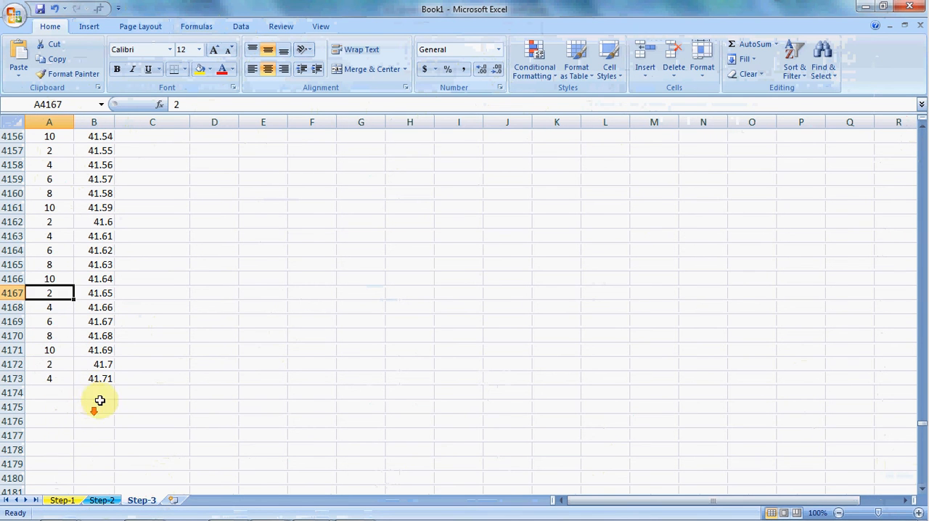
- Check the last column numbers in column A of Step-3 against the final time value in B4173
{"action": "left_click", "coordinate": [64, 378]}
{"action": "left_click", "coordinate": [68, 335]}
{"action": "left_click", "coordinate": [59, 351]}
{"action": "left_click", "coordinate": [70, 378]}
{"action": "left_click", "coordinate": [105, 379]}
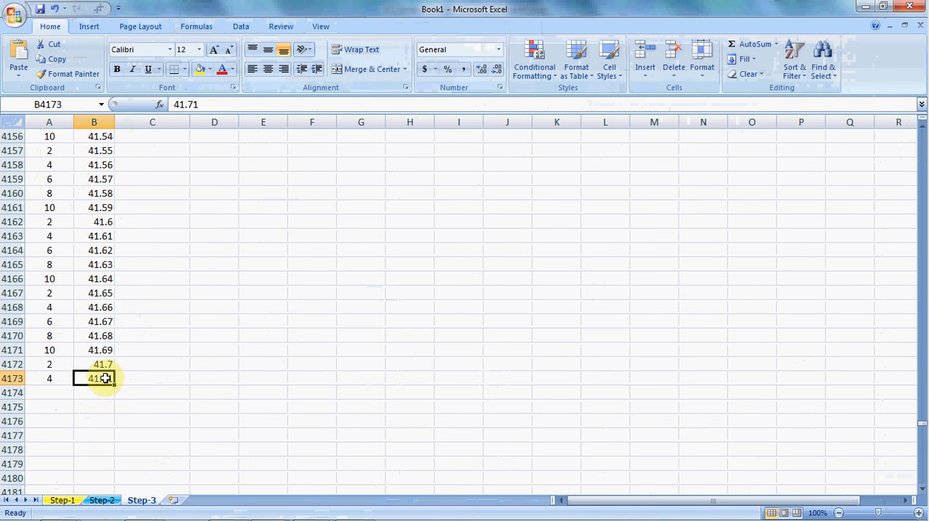
{"action": "left_click", "coordinate": [58, 378]}
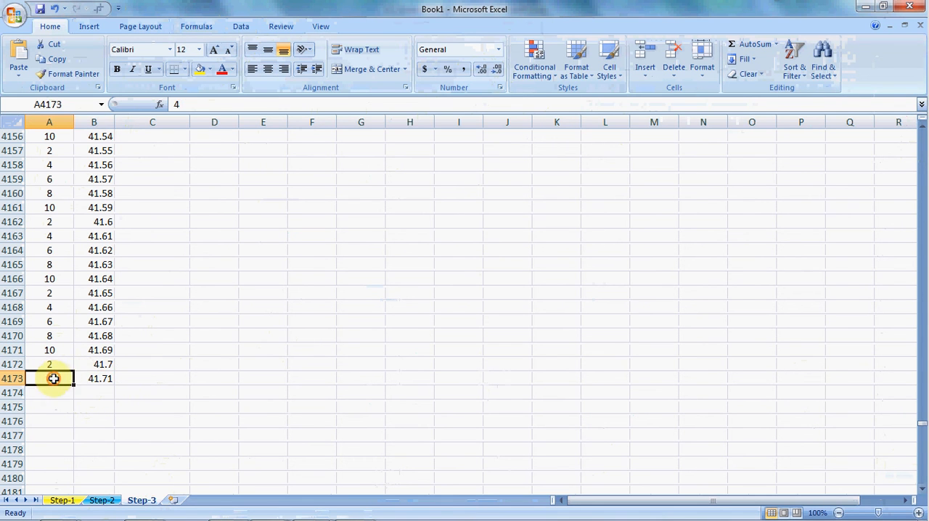
- Count columns A to D on Step-2 to verify the column position of the last time value in D835
{"action": "left_click", "coordinate": [102, 501]}
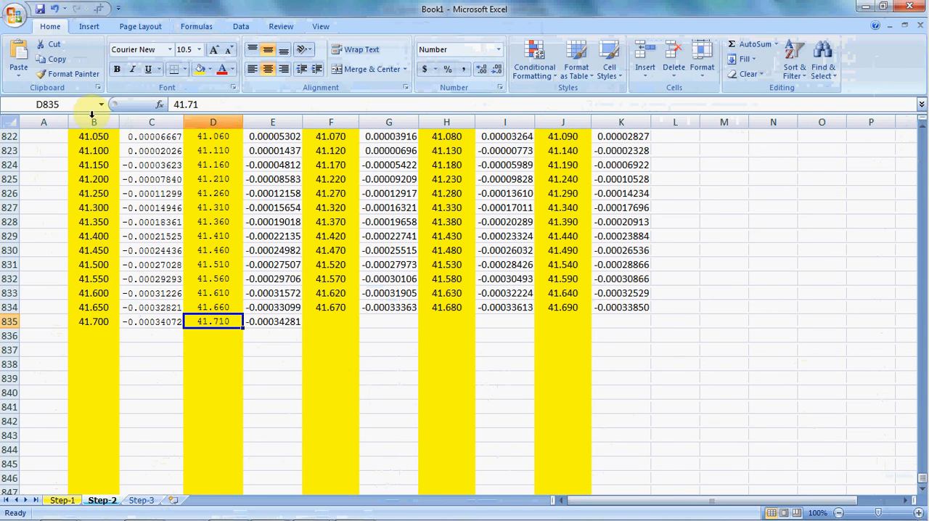
{"action": "left_click", "coordinate": [43, 122]}
{"action": "left_click", "coordinate": [94, 122]}
{"action": "left_click", "coordinate": [152, 122]}
{"action": "left_click", "coordinate": [213, 122]}
{"action": "left_click", "coordinate": [207, 322]}
{"action": "left_click", "coordinate": [143, 500]}
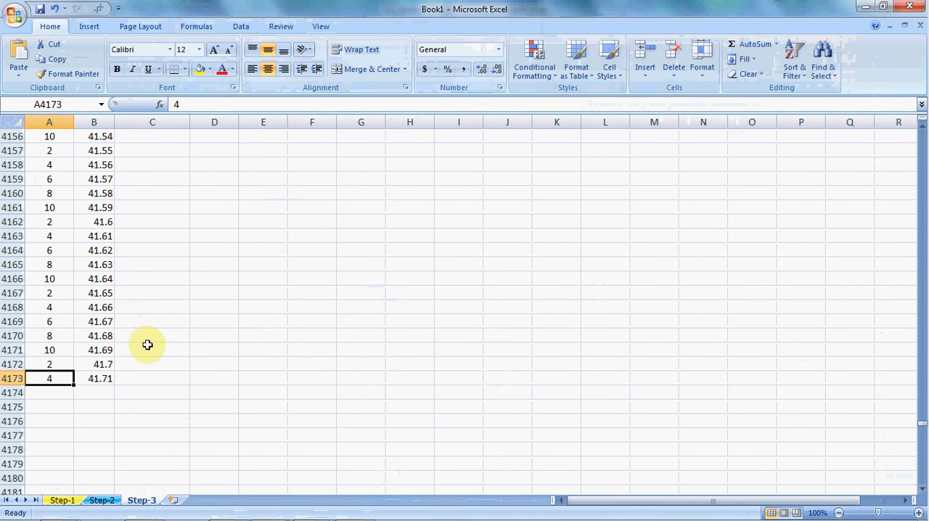
- Review the time values at the end of column B on Step-3 and follow the column numbers beside them from A4168 to A4173
{"action": "left_click_drag", "start_coordinate": [102, 138], "coordinate": [100, 378]}
{"action": "left_click", "coordinate": [133, 400]}
{"action": "left_click", "coordinate": [63, 378]}
{"action": "left_click", "coordinate": [64, 307]}
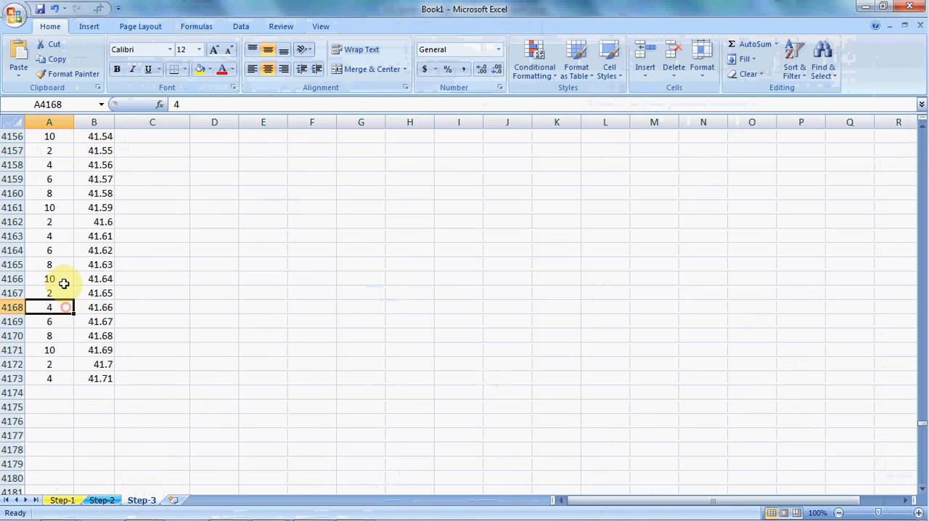
{"action": "left_click", "coordinate": [66, 322]}
{"action": "left_click", "coordinate": [65, 335]}
{"action": "left_click", "coordinate": [66, 350]}
{"action": "left_click", "coordinate": [68, 367]}
{"action": "left_click", "coordinate": [68, 380]}
{"action": "left_click", "coordinate": [68, 367]}
{"action": "left_click", "coordinate": [64, 377]}
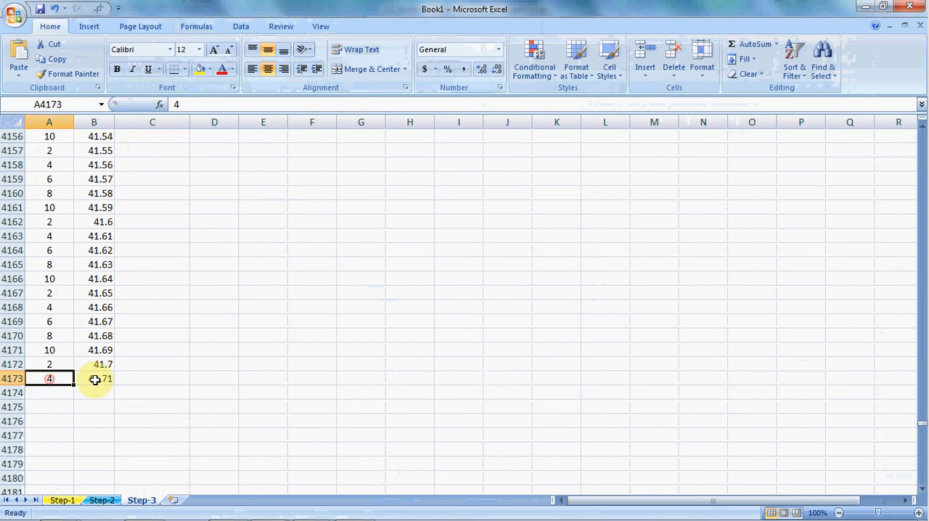
{"action": "left_click", "coordinate": [94, 378]}
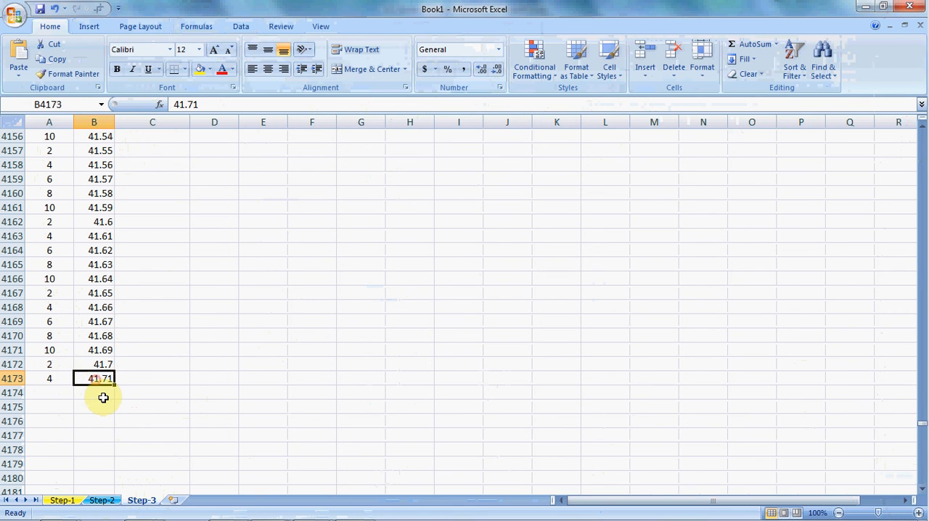
{"action": "left_click", "coordinate": [55, 378]}
- Compare the column holding the last time value on Step-2 with the numbers at the end of column A on Step-3
{"action": "left_click", "coordinate": [100, 500]}
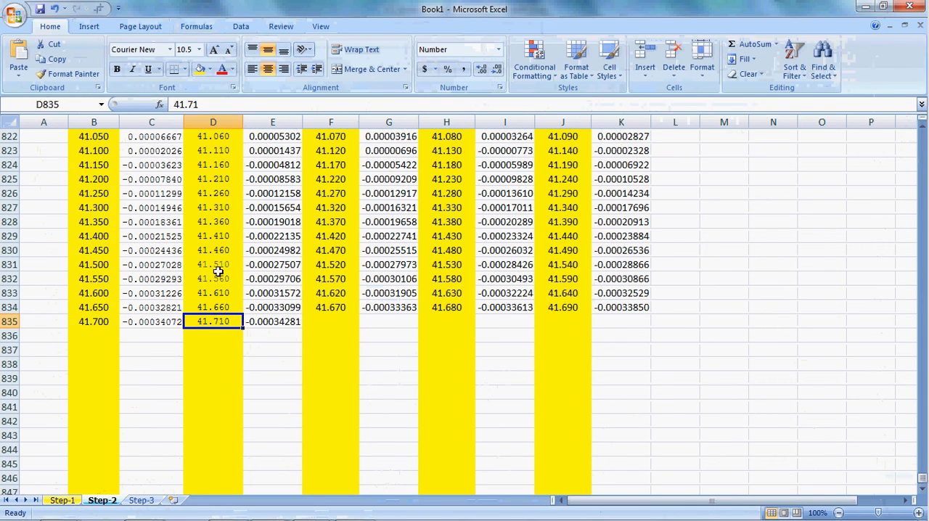
{"action": "left_click", "coordinate": [218, 119]}
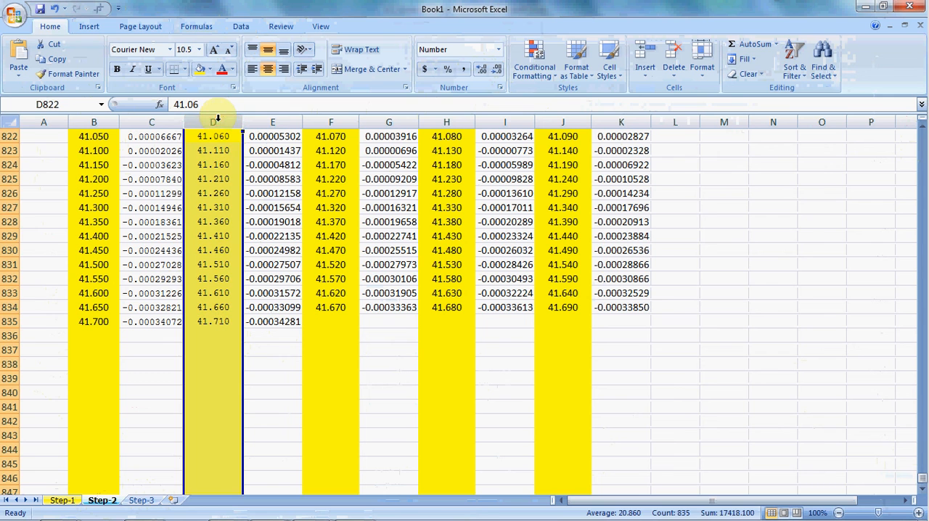
{"action": "left_click", "coordinate": [212, 321]}
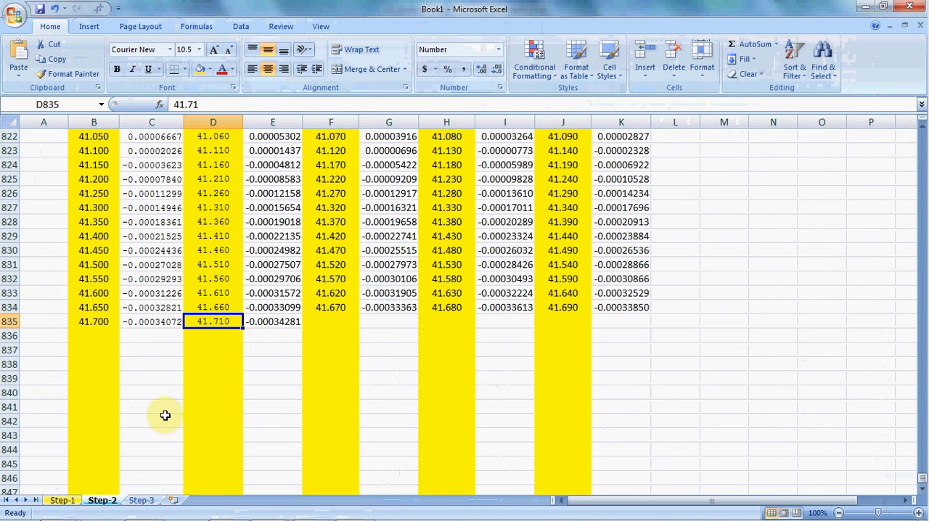
{"action": "left_click", "coordinate": [138, 499]}
{"action": "left_click", "coordinate": [61, 308]}
{"action": "left_click", "coordinate": [64, 278]}
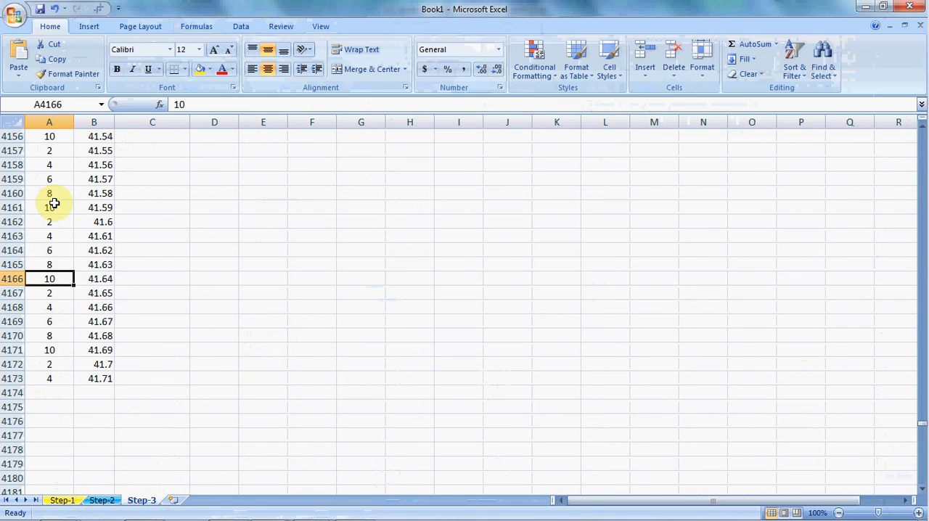
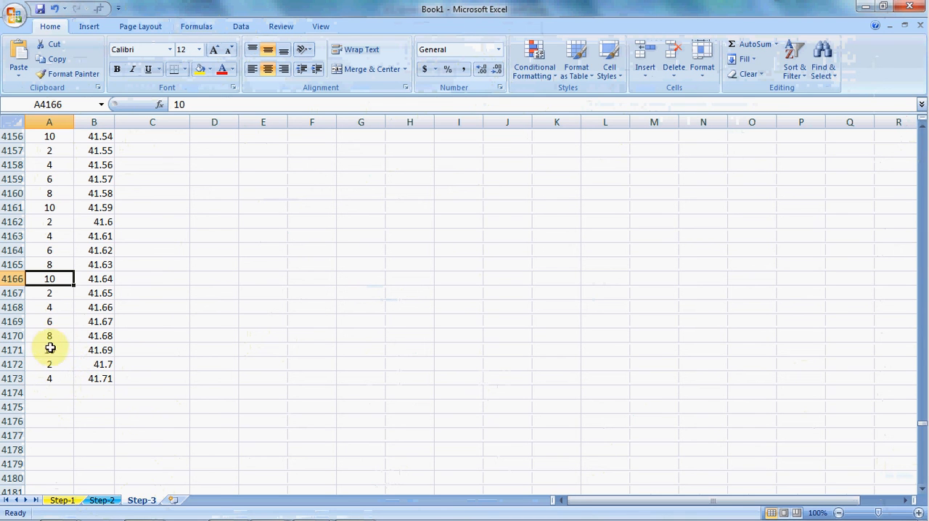
- Follow the repeating column numbers 2, 4, 6, 8 and 10 in column A of Step-3 down to row 4172
{"action": "left_click", "coordinate": [60, 306]}
{"action": "left_click", "coordinate": [58, 211]}
{"action": "left_click", "coordinate": [61, 222]}
{"action": "left_click", "coordinate": [58, 250]}
{"action": "left_click", "coordinate": [60, 264]}
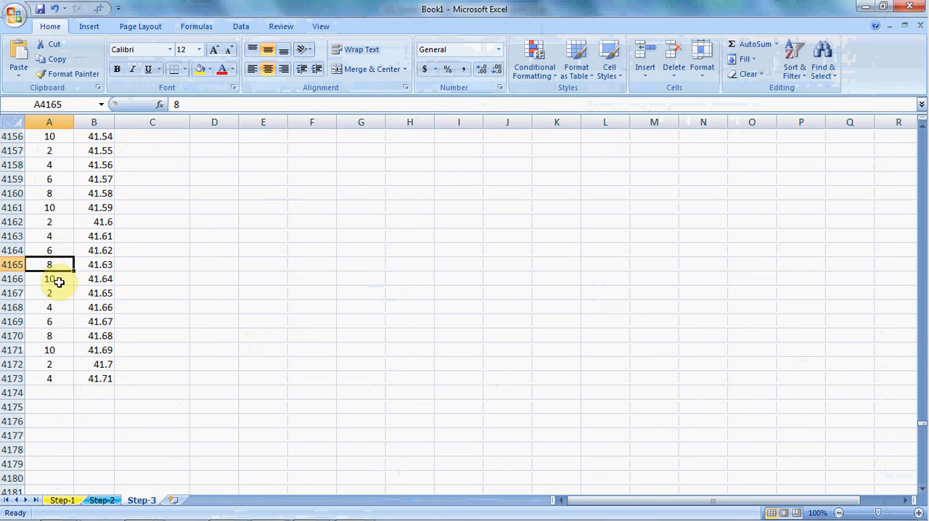
{"action": "left_click", "coordinate": [58, 293]}
{"action": "left_click", "coordinate": [62, 307]}
{"action": "left_click", "coordinate": [61, 322]}
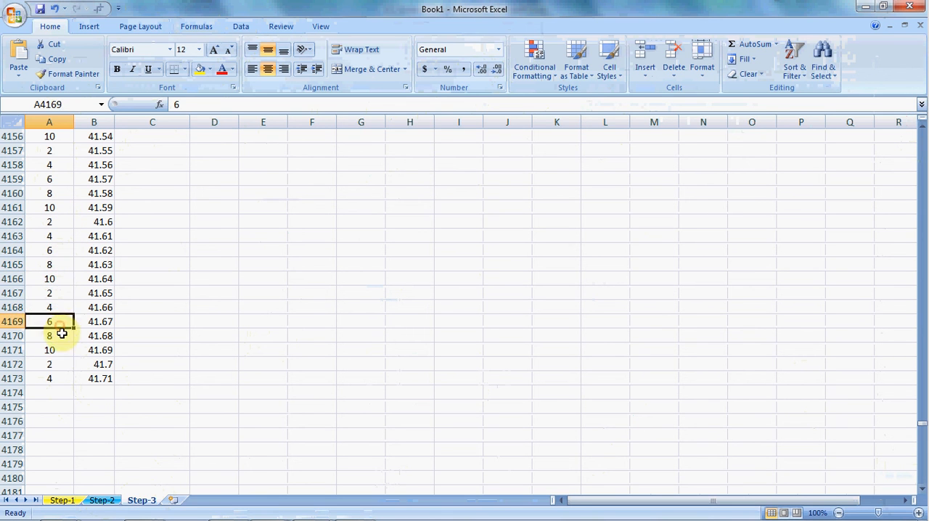
{"action": "left_click", "coordinate": [58, 350]}
{"action": "left_click", "coordinate": [62, 365]}
{"action": "left_click", "coordinate": [56, 179]}
{"action": "left_click", "coordinate": [48, 266]}
- Review the acceleration cells C4162 to C4173 and the column number and time value beside them in row 4173
{"action": "left_click", "coordinate": [151, 237]}
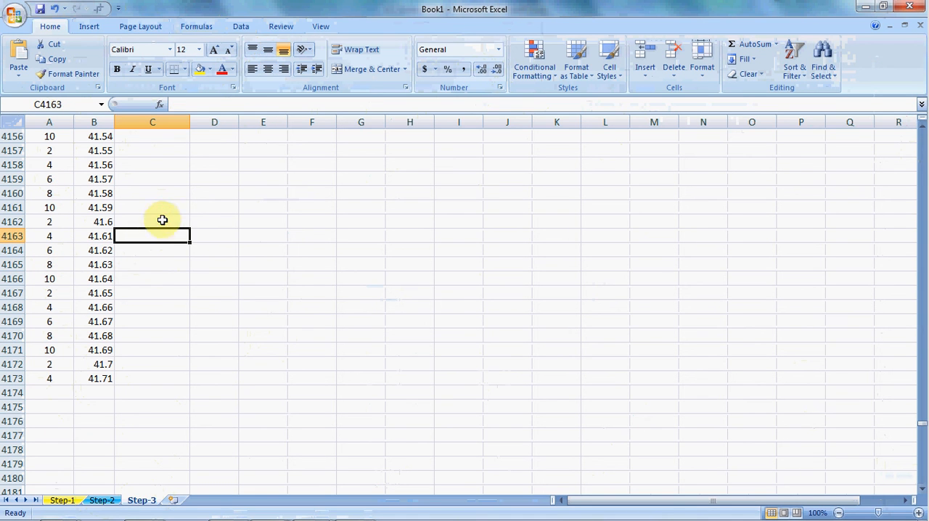
{"action": "left_click", "coordinate": [169, 222]}
{"action": "left_click_drag", "start_coordinate": [165, 225], "coordinate": [161, 340]}
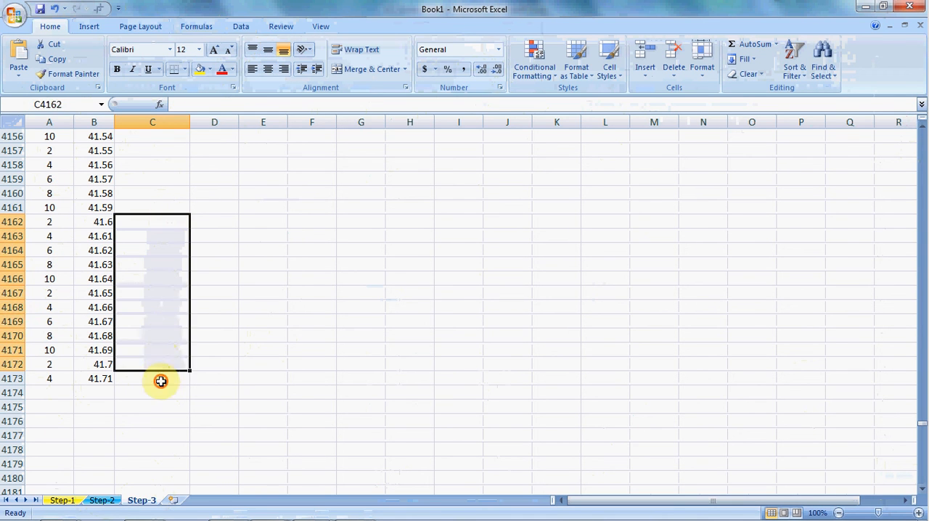
{"action": "left_click", "coordinate": [160, 379]}
{"action": "left_click", "coordinate": [52, 380]}
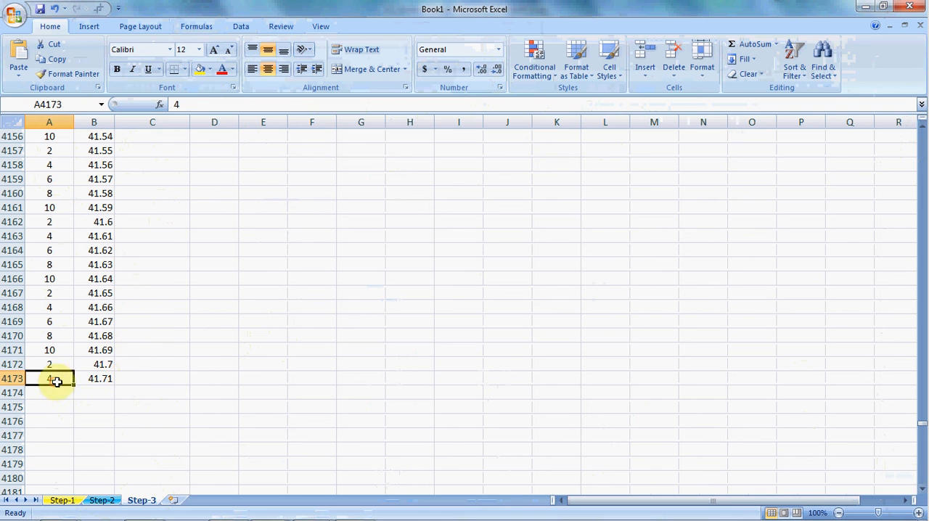
{"action": "left_click", "coordinate": [95, 380]}
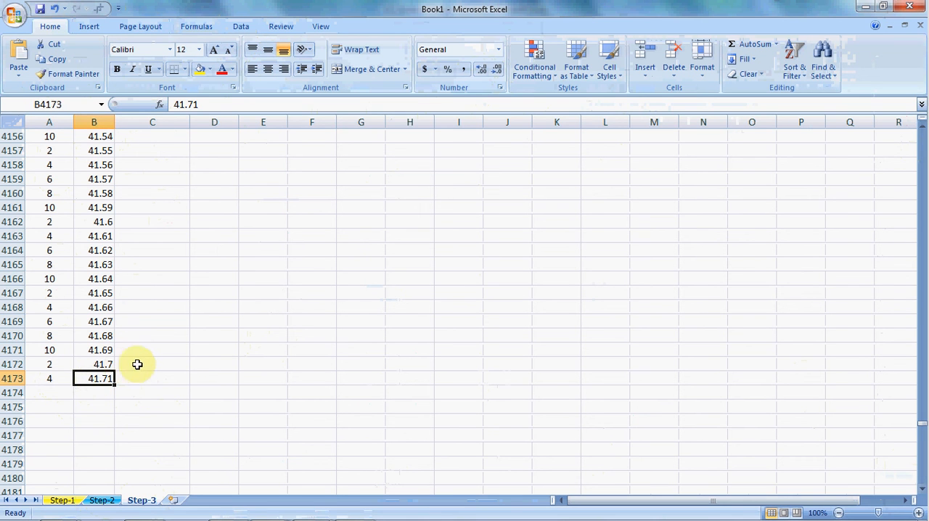
- Start a VLOOKUP formula in C2 of Step-3 with the time value in B2 as the lookup value
{"action": "key", "text": "ctrl+shift+Up"}
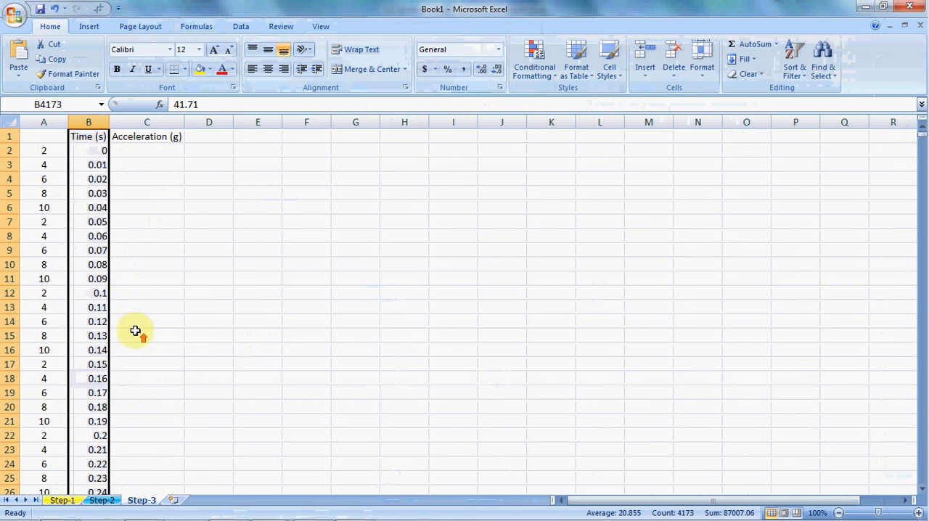
{"action": "left_click", "coordinate": [137, 234]}
{"action": "left_click", "coordinate": [154, 154]}
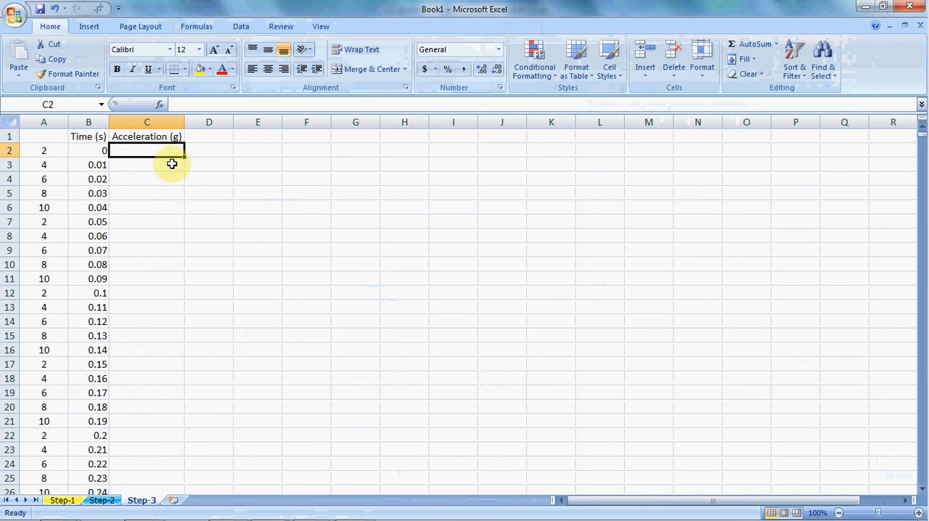
{"action": "type", "text": "="}
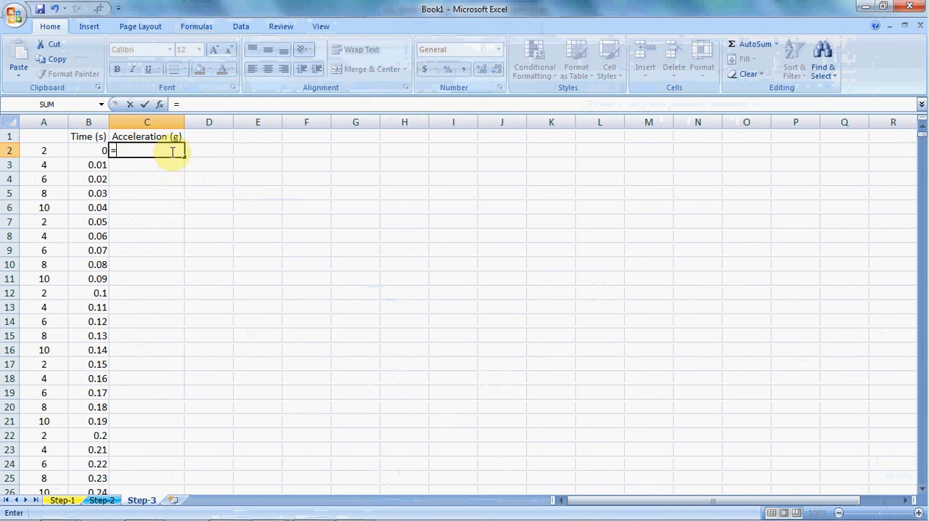
{"action": "type", "text": "vlooku"}
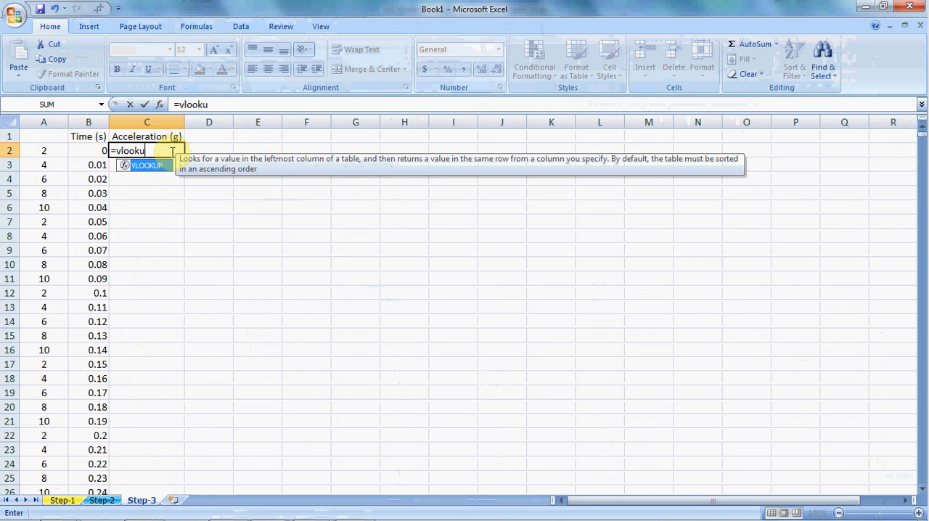
{"action": "type", "text": "p("}
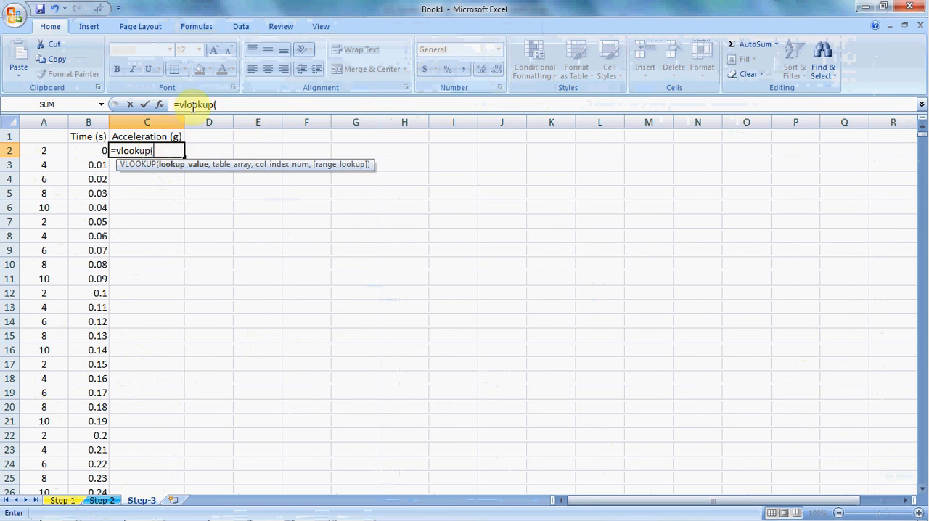
{"action": "left_click", "coordinate": [234, 105]}
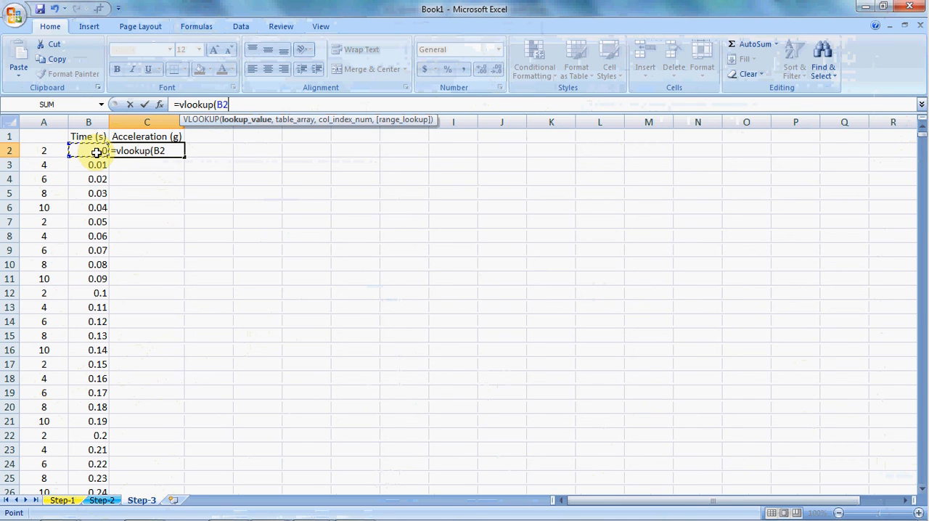
{"action": "type", "text": ","}
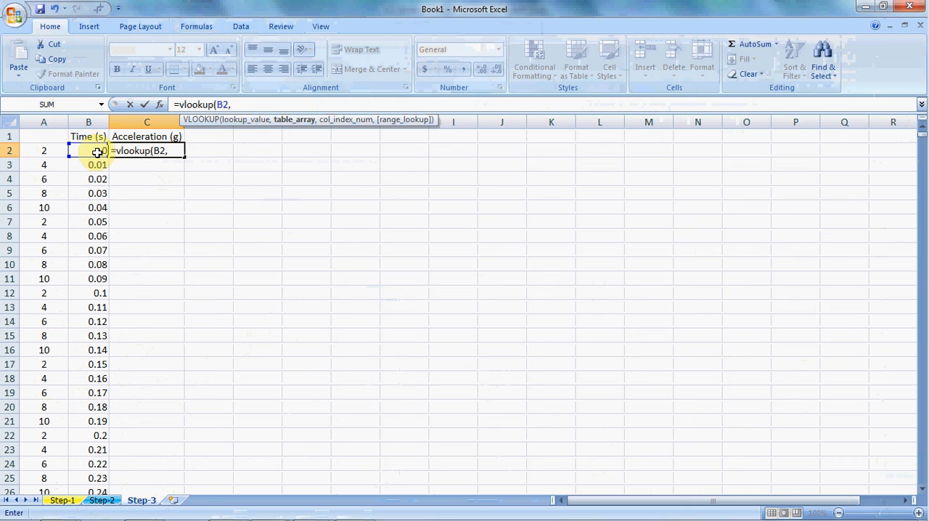
- Use the range B1:K835 on the Step-2 sheet as the table array of the VLOOKUP formula
{"action": "left_click", "coordinate": [107, 501]}
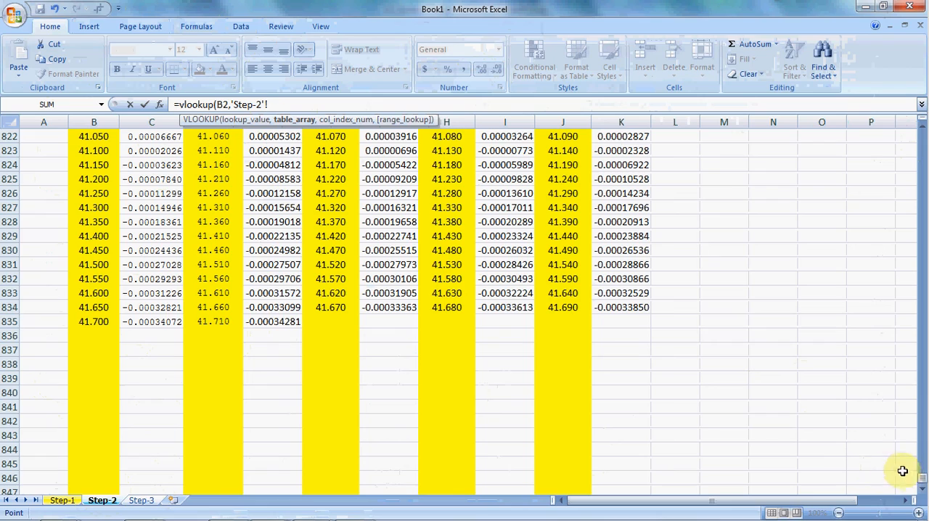
{"action": "left_click_drag", "start_coordinate": [921, 478], "coordinate": [916, 130]}
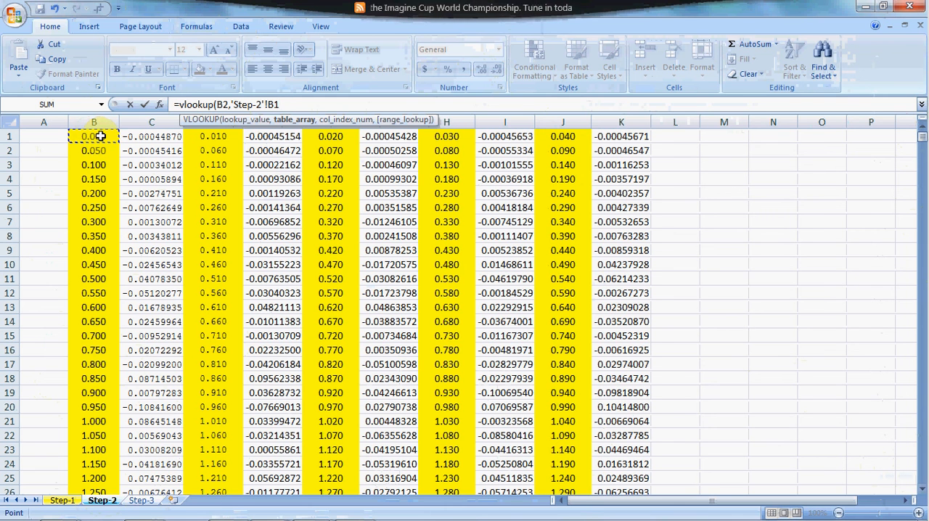
{"action": "key", "text": "shift+Right"}
{"action": "key", "text": "shift+Right"}
{"action": "key", "text": "shift+Right"}
{"action": "key", "text": "shift+Right"}
{"action": "key", "text": "shift+Right"}
{"action": "key", "text": "shift+Right"}
{"action": "key", "text": "shift+Right"}
{"action": "key", "text": "shift+Right"}
{"action": "key", "text": "shift+Right"}
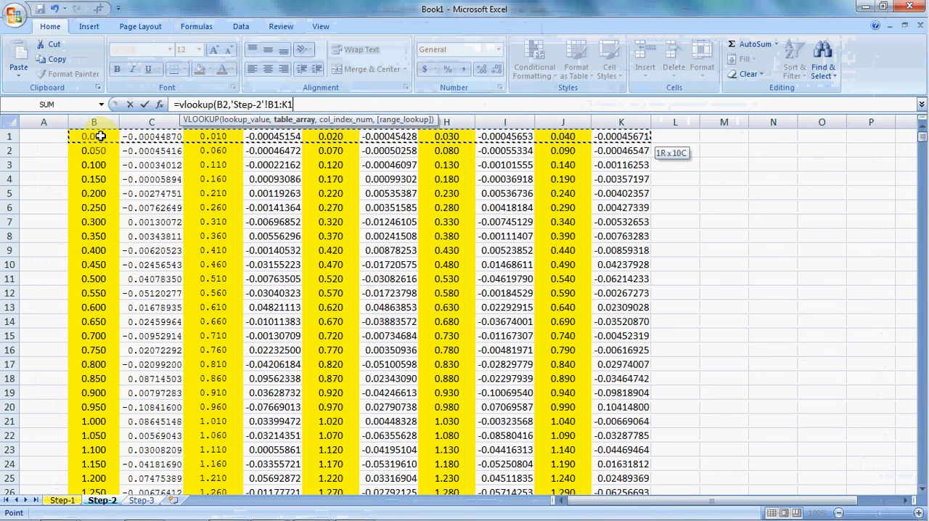
{"action": "key", "text": "ctrl+shift+Down"}
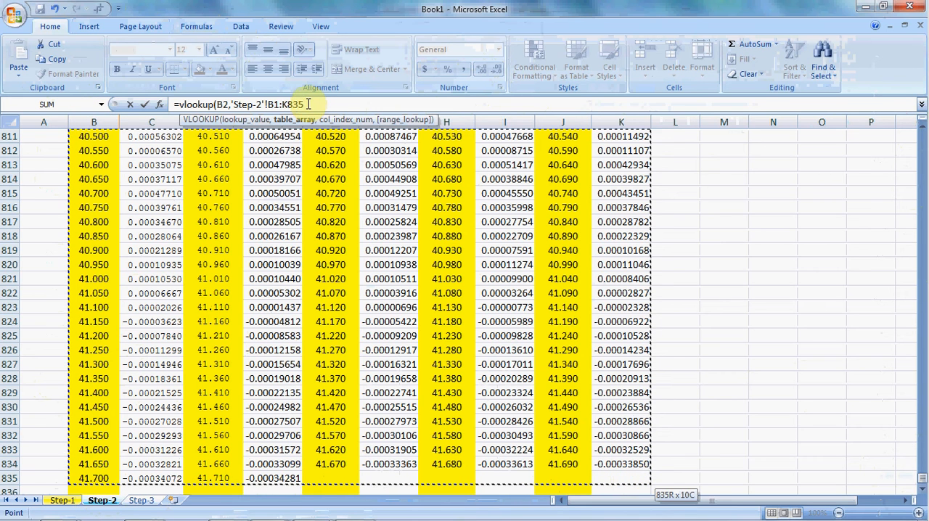
{"action": "type", "text": ","}
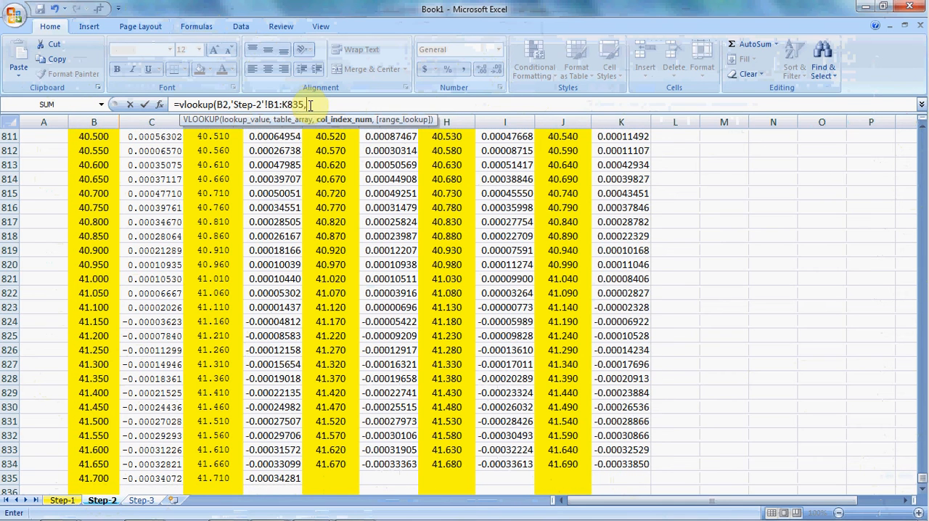
{"action": "left_click", "coordinate": [305, 104]}
{"action": "key", "text": "BackSpace"}
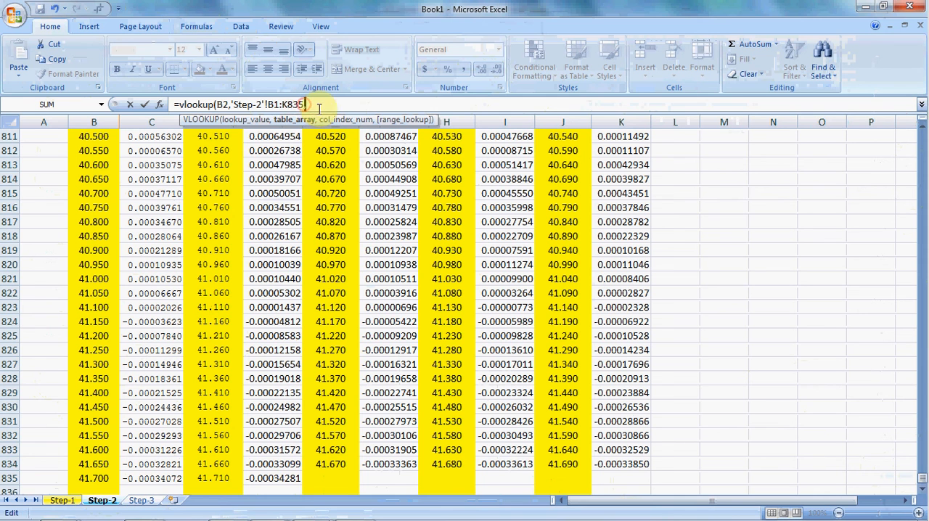
{"action": "type", "text": ","}
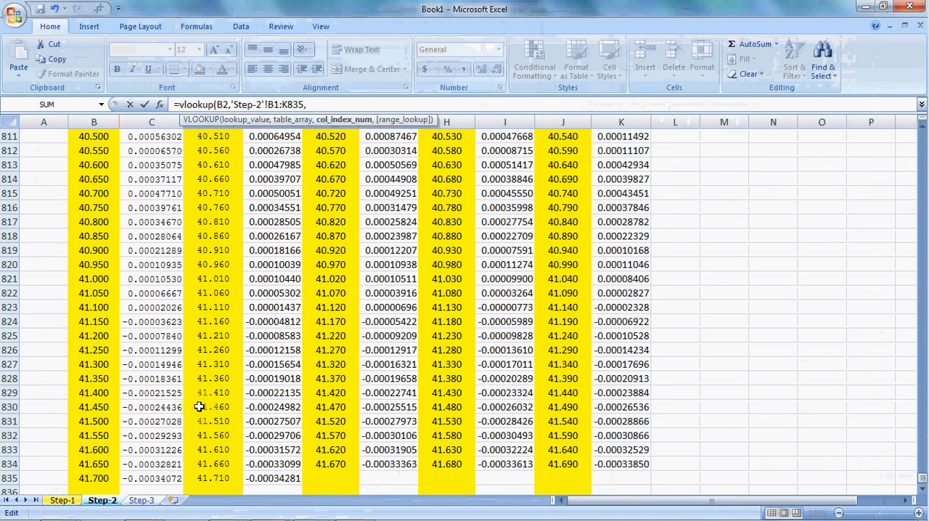
- Complete the VLOOKUP with A2 of Step-3 as the column index and make the table range absolute as $B$1:$K$835
{"action": "left_click", "coordinate": [141, 500]}
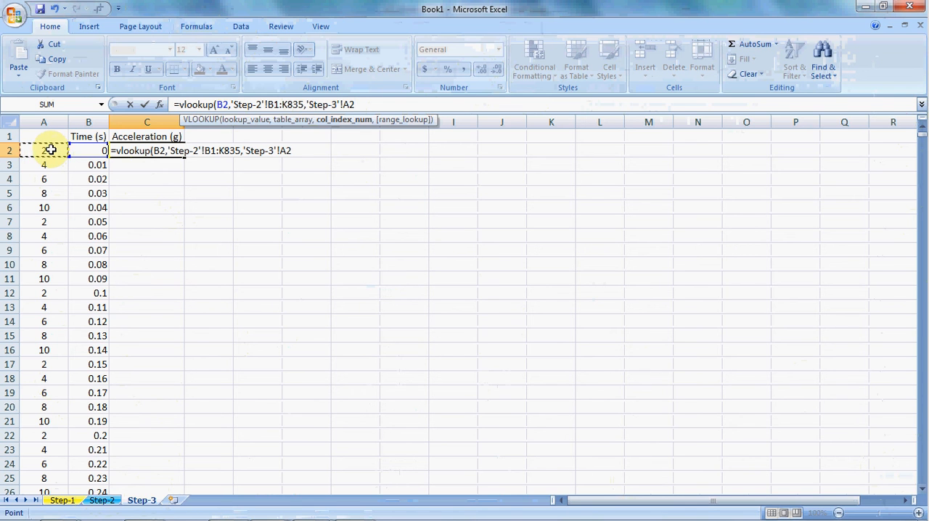
{"action": "type", "text": ")"}
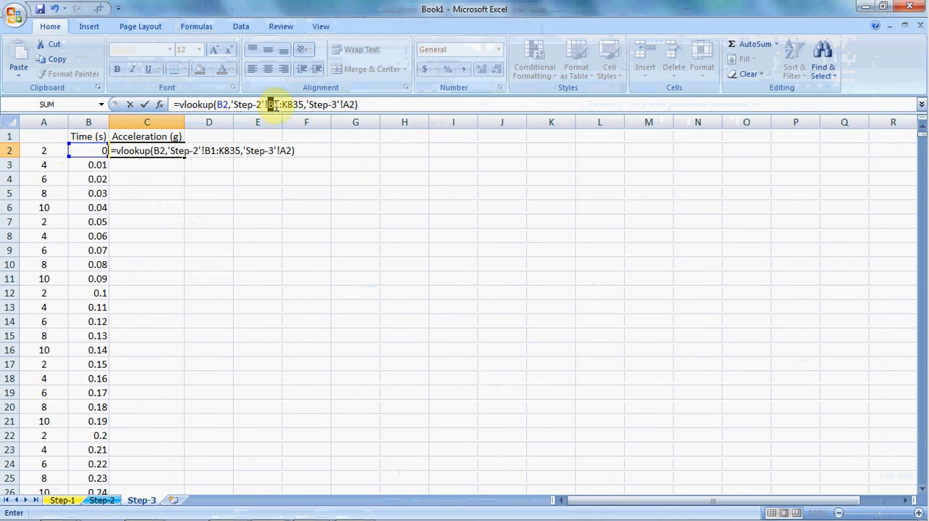
{"action": "left_click_drag", "start_coordinate": [277, 106], "coordinate": [281, 106]}
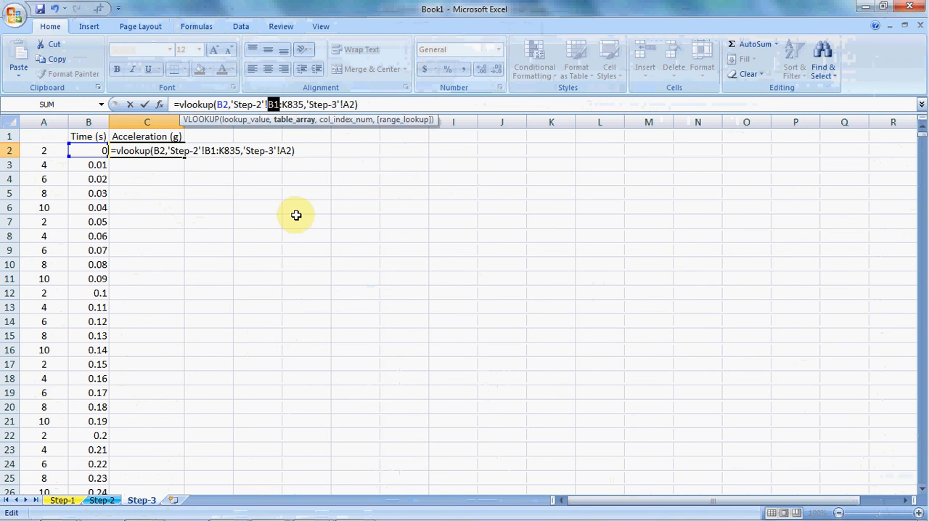
{"action": "key", "text": "F4"}
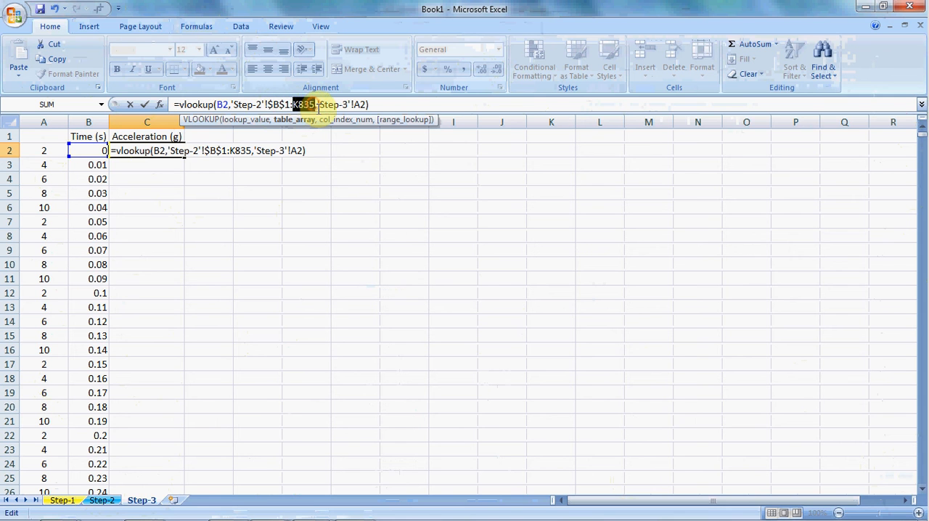
{"action": "key", "text": "F4"}
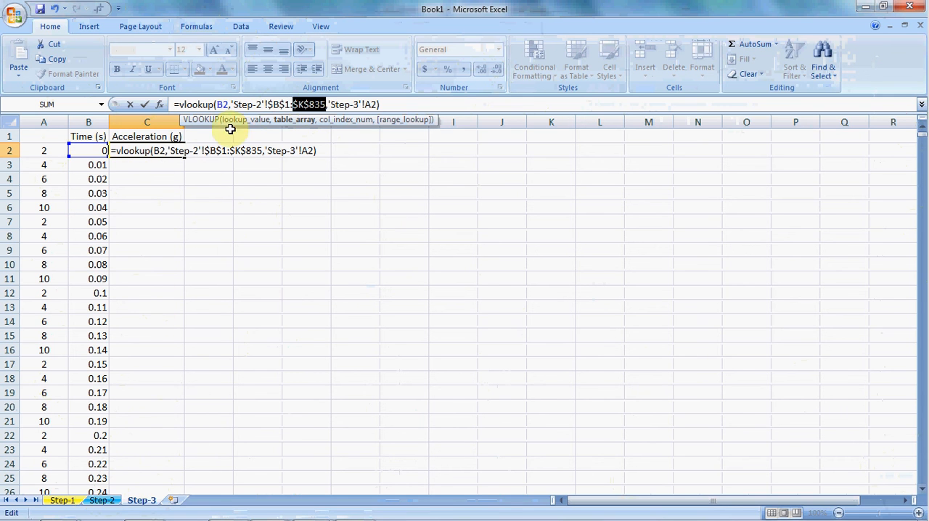
{"action": "left_click", "coordinate": [399, 104]}
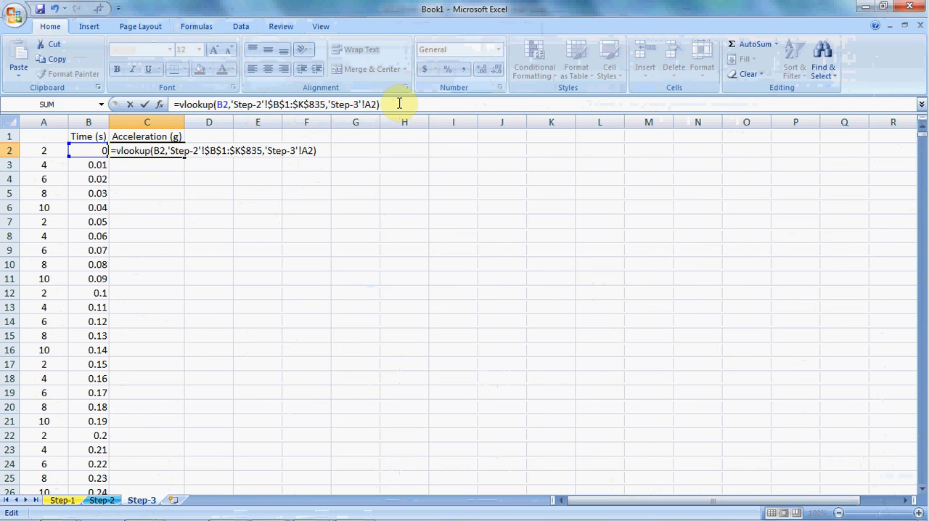
{"action": "key", "text": "Return"}
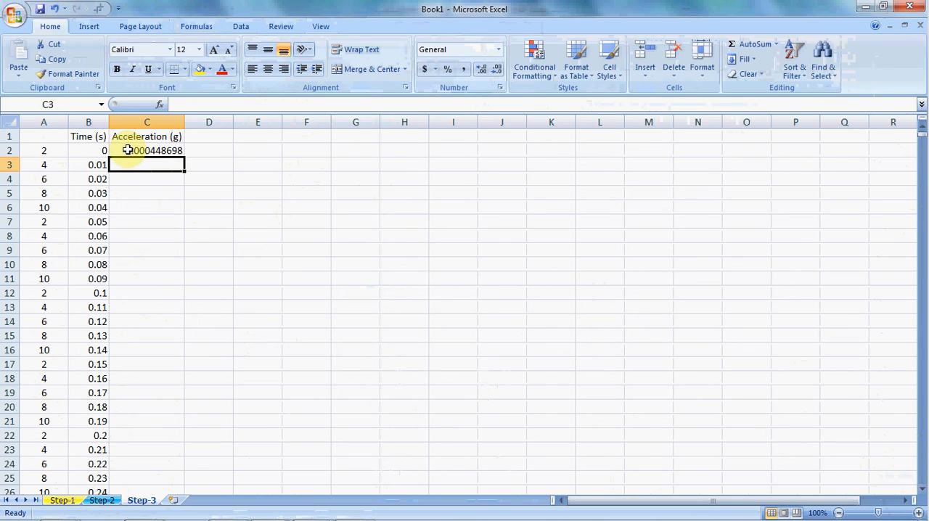
- Compare the acceleration in C2 of Step-3 with the value beside time 0.000 in row 1 of Step-2
{"action": "left_click", "coordinate": [100, 151]}
{"action": "left_click", "coordinate": [143, 151]}
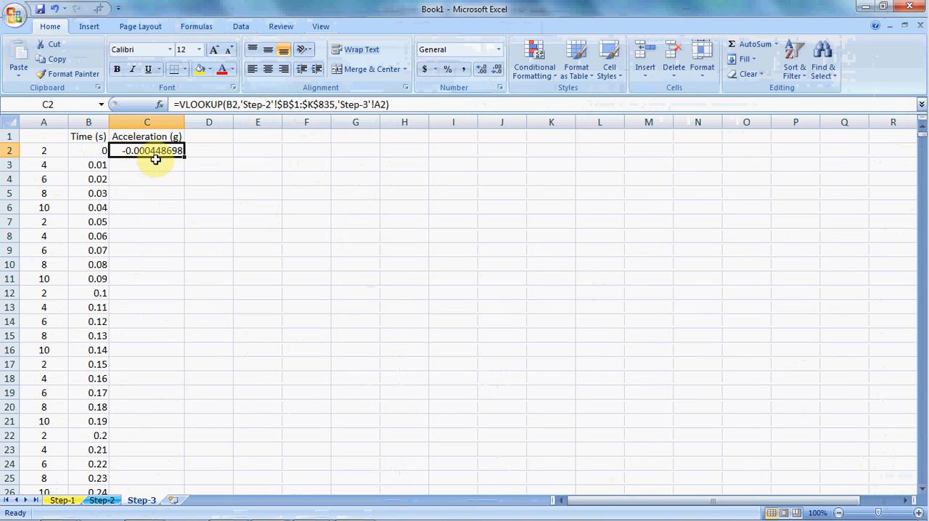
{"action": "left_click", "coordinate": [101, 500]}
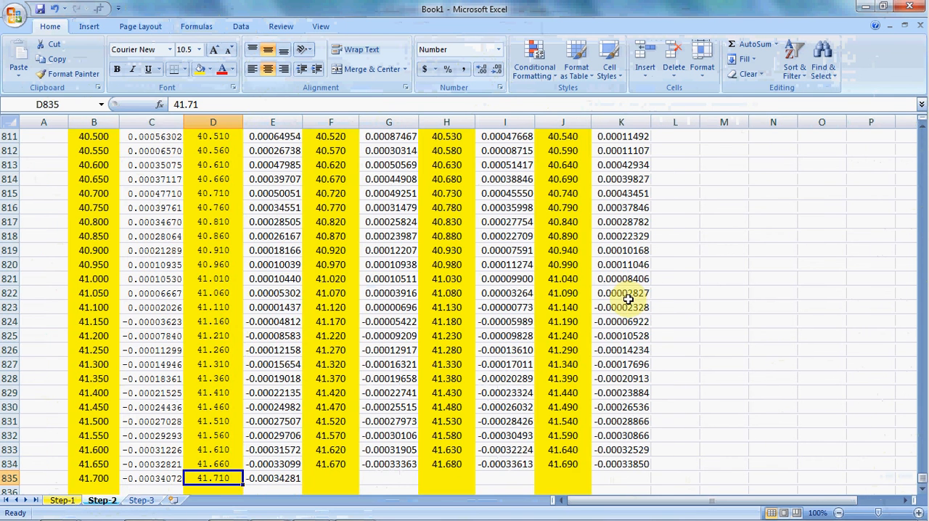
{"action": "key", "text": "ctrl+shift+Up"}
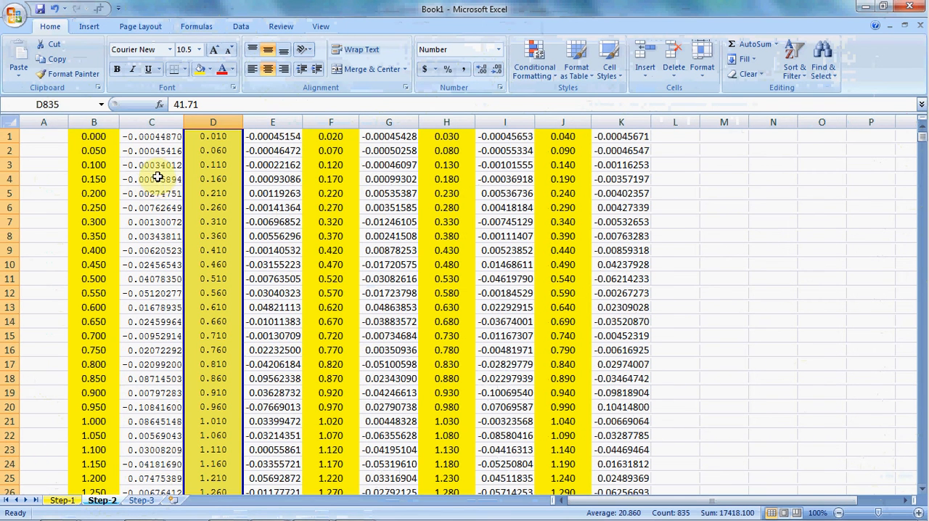
{"action": "left_click", "coordinate": [156, 178]}
{"action": "left_click", "coordinate": [152, 138]}
{"action": "left_click", "coordinate": [83, 137]}
{"action": "left_click", "coordinate": [151, 138]}
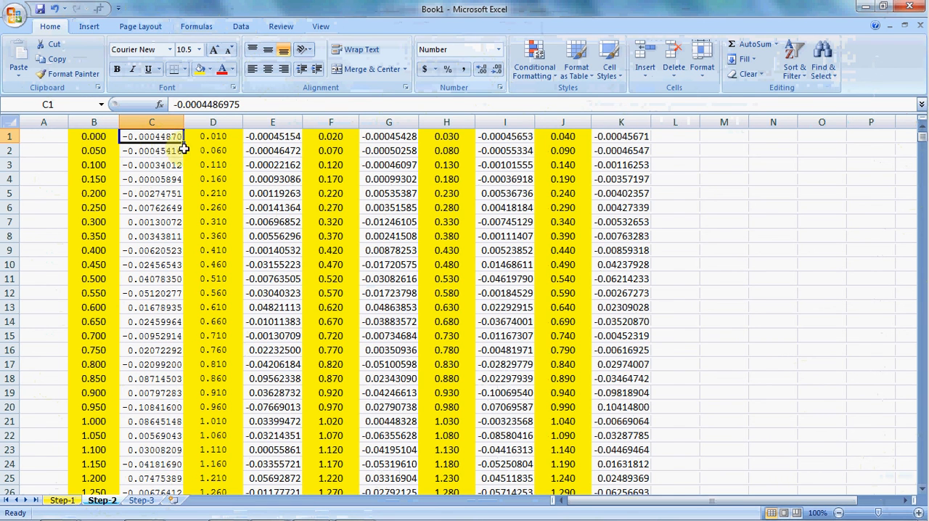
- Enter the placeholder 667 in C4173 of Step-3, beside the last time value
{"action": "left_click", "coordinate": [143, 500]}
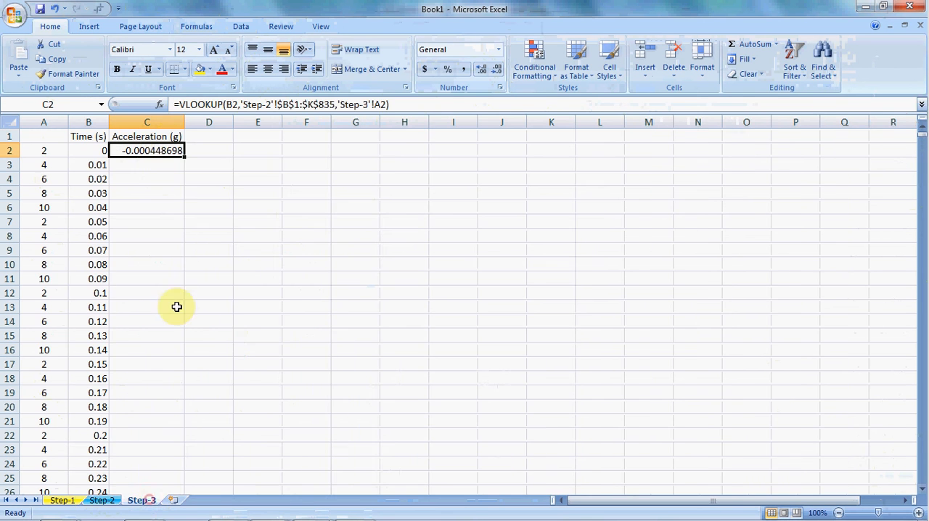
{"action": "left_click", "coordinate": [103, 151]}
{"action": "key", "text": "ctrl+shift+Down"}
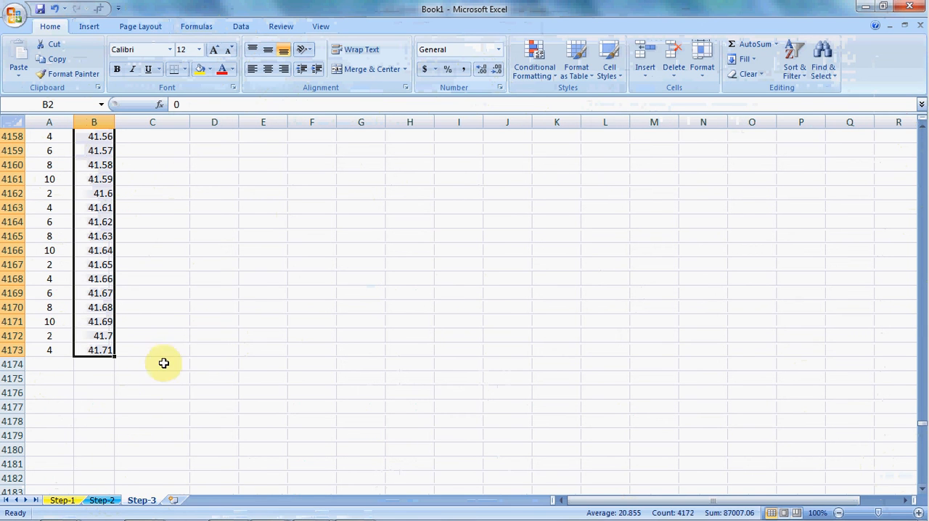
{"action": "left_click", "coordinate": [164, 350]}
{"action": "type", "text": "667"}
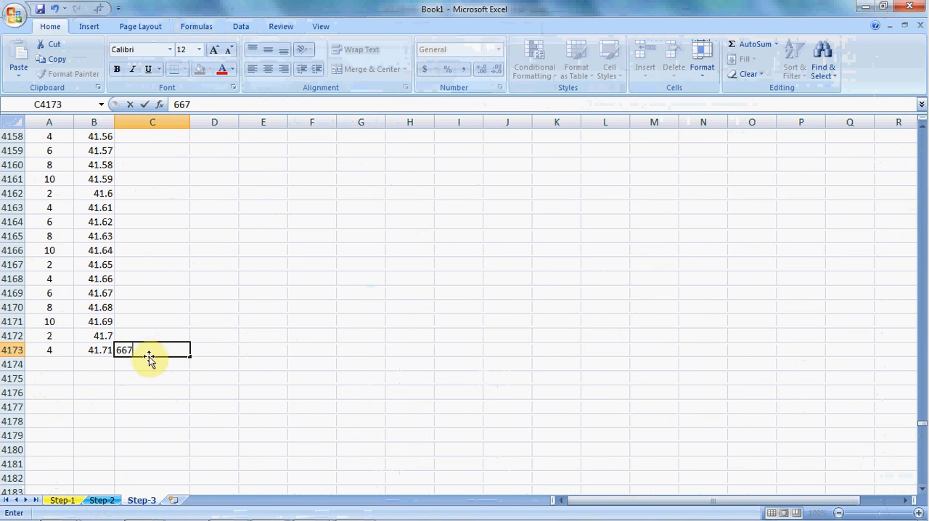
{"action": "left_click", "coordinate": [107, 350]}
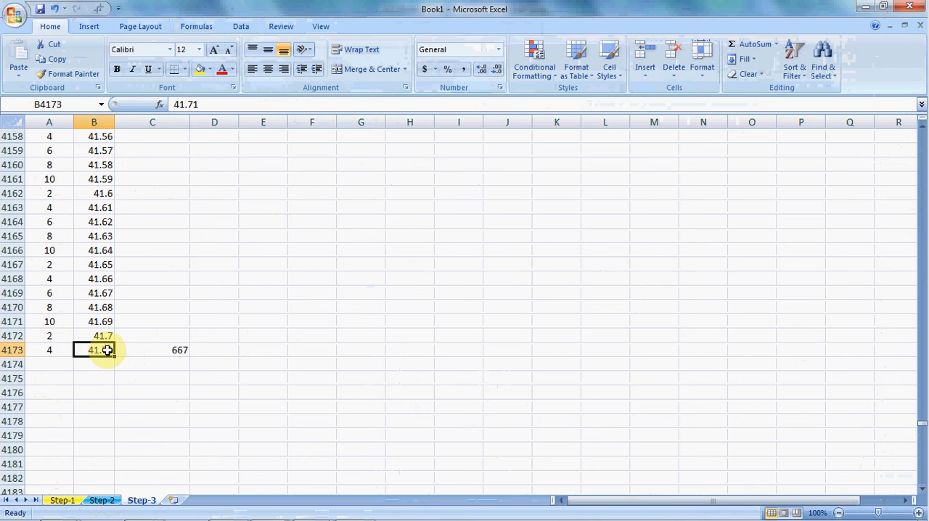
- Copy the VLOOKUP formula from C2 down the Acceleration (g) column through C4173 on Step-3
{"action": "key", "text": "ctrl+shift+Up"}
{"action": "left_click", "coordinate": [162, 154]}
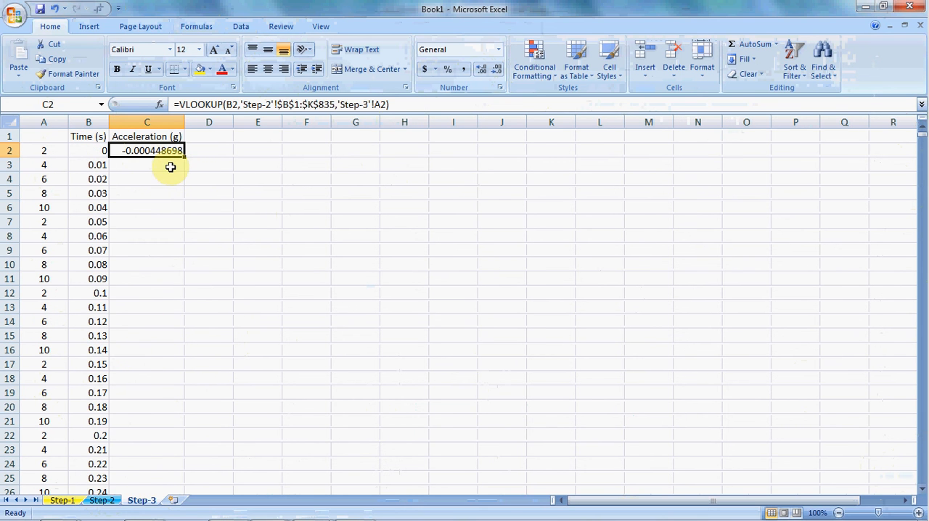
{"action": "key", "text": "ctrl+c"}
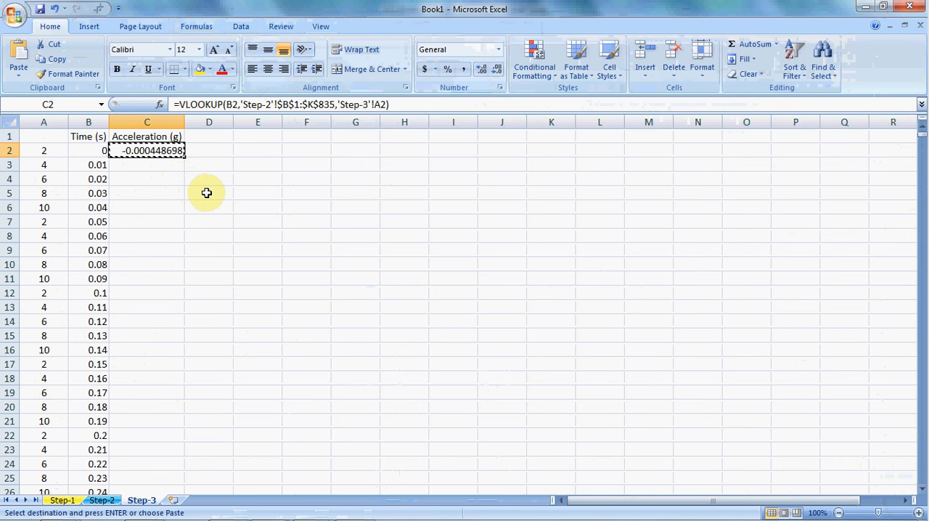
{"action": "key", "text": "ctrl+shift+End"}
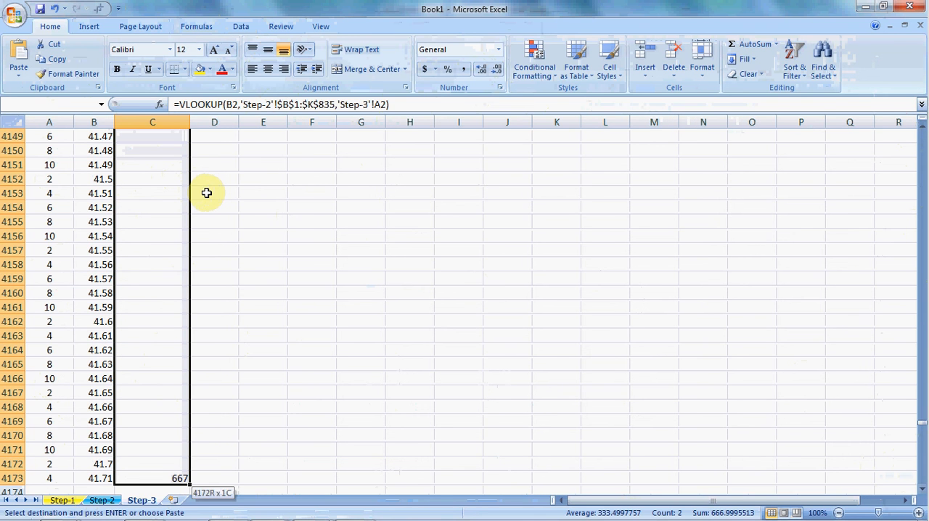
{"action": "key", "text": "ctrl+v"}
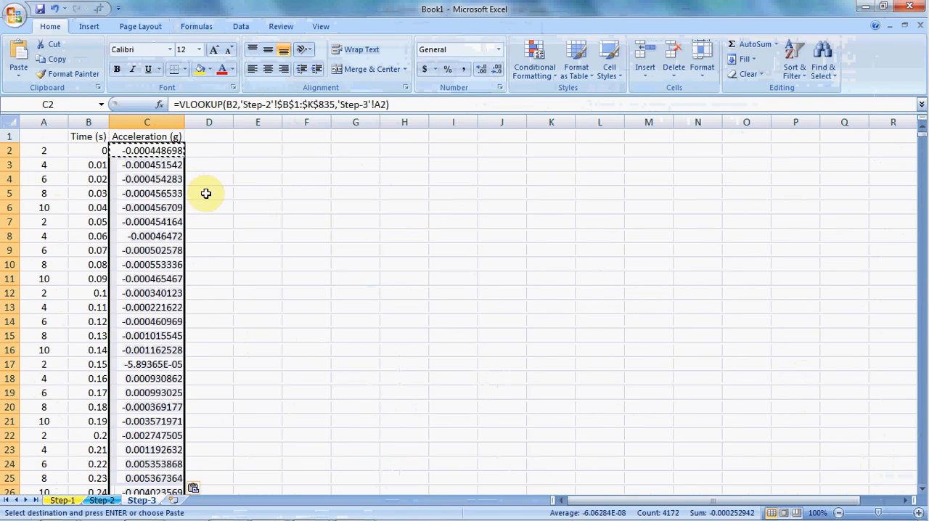
{"action": "left_click", "coordinate": [151, 206]}
{"action": "key", "text": "Escape"}
- Refill the first few acceleration cells below C2 with the VLOOKUP formula from C2
{"action": "left_click", "coordinate": [175, 164]}
{"action": "left_click", "coordinate": [177, 149]}
{"action": "left_click_drag", "start_coordinate": [184, 157], "coordinate": [184, 214]}
- Examine the copied VLOOKUP formulas in the Acceleration (g) column between C9 and C2
{"action": "left_click", "coordinate": [141, 249]}
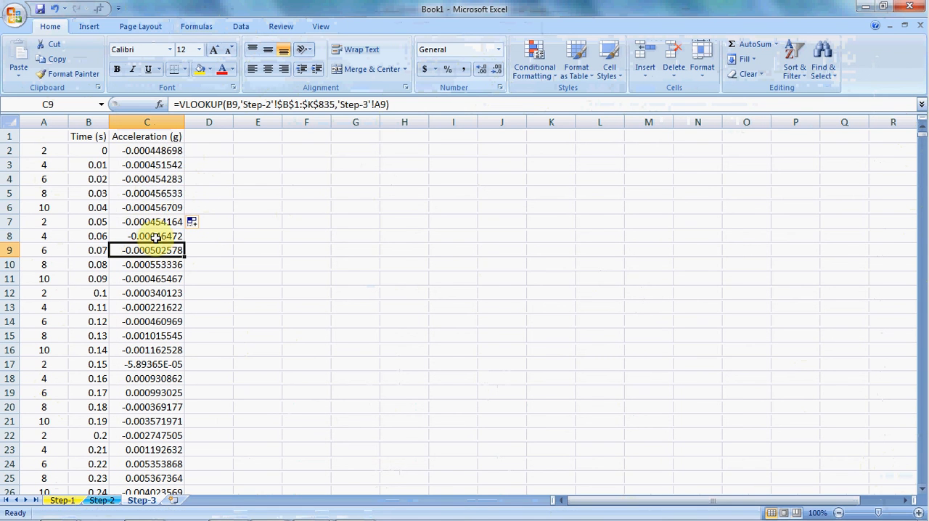
{"action": "left_click", "coordinate": [144, 224]}
{"action": "left_click", "coordinate": [148, 189]}
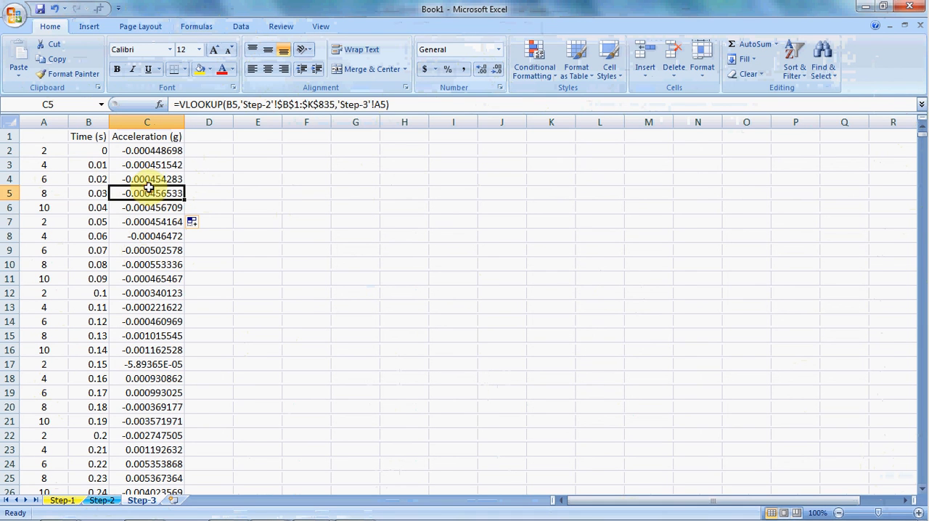
{"action": "left_click", "coordinate": [155, 166]}
{"action": "left_click", "coordinate": [157, 153]}
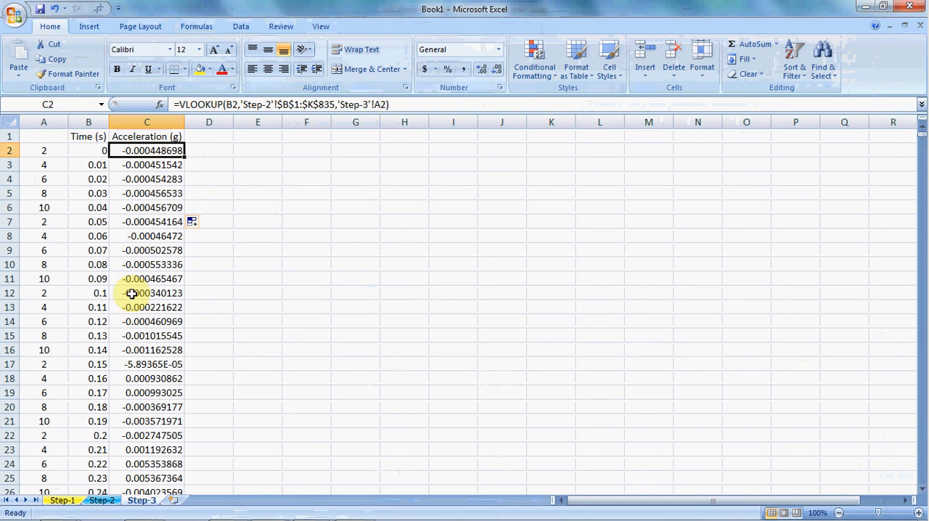
- Compare the acceleration at time 0.1 on Step-3 with the value beside 0.100 on Step-2
{"action": "left_click", "coordinate": [102, 293]}
{"action": "left_click", "coordinate": [145, 295]}
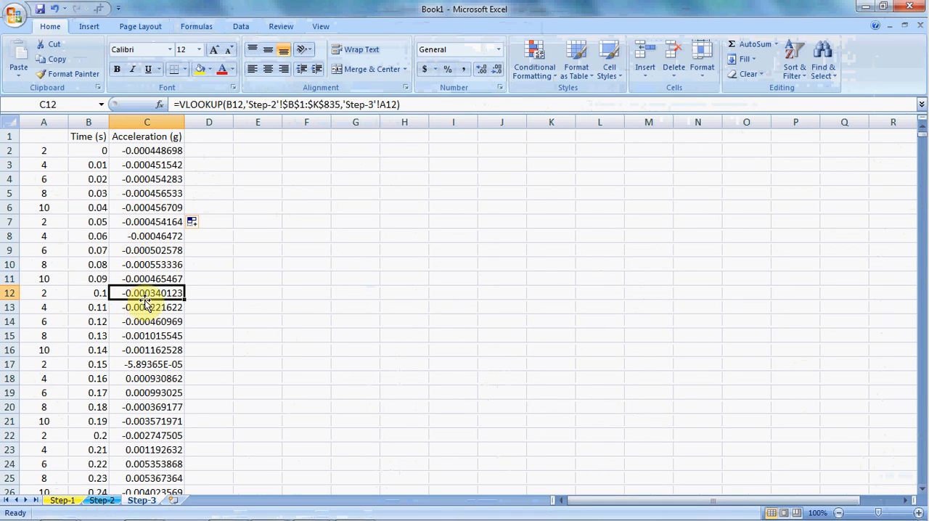
{"action": "left_click", "coordinate": [101, 501]}
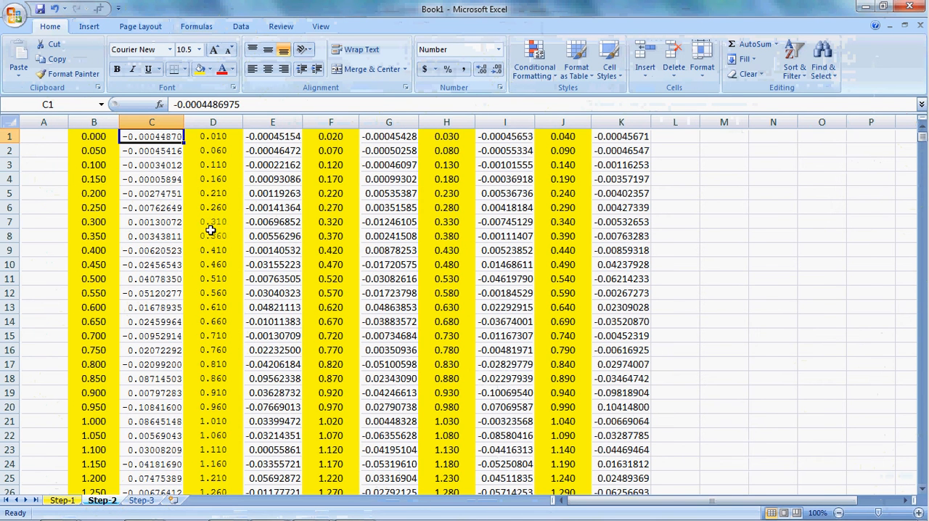
{"action": "left_click", "coordinate": [152, 165]}
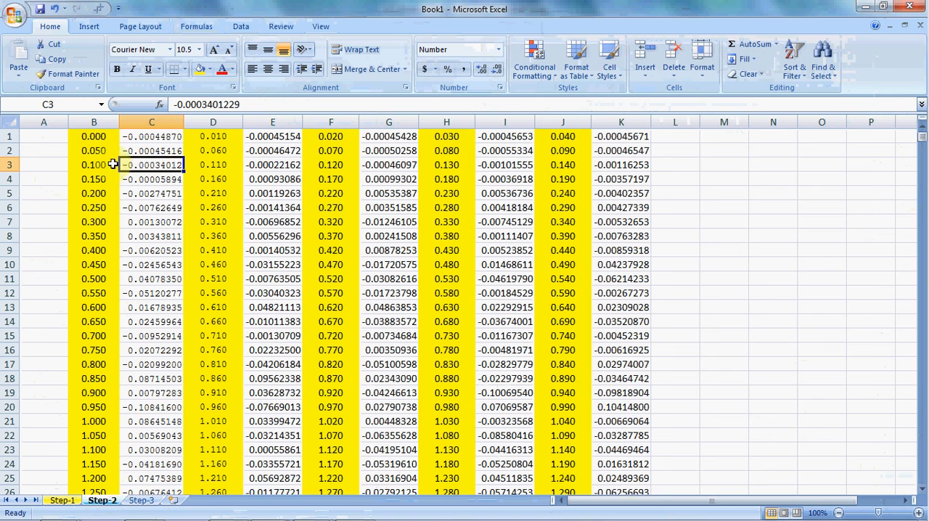
{"action": "left_click", "coordinate": [142, 501]}
{"action": "left_click", "coordinate": [149, 264]}
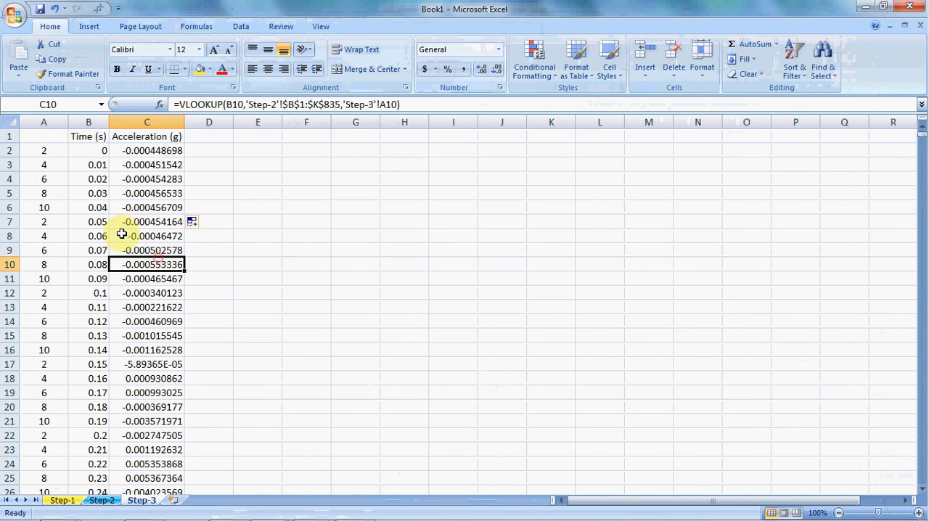
- Examine the column indexes in column A against the times and VLOOKUP accelerations in rows 2 to 12 of Step-3
{"action": "left_click", "coordinate": [164, 207]}
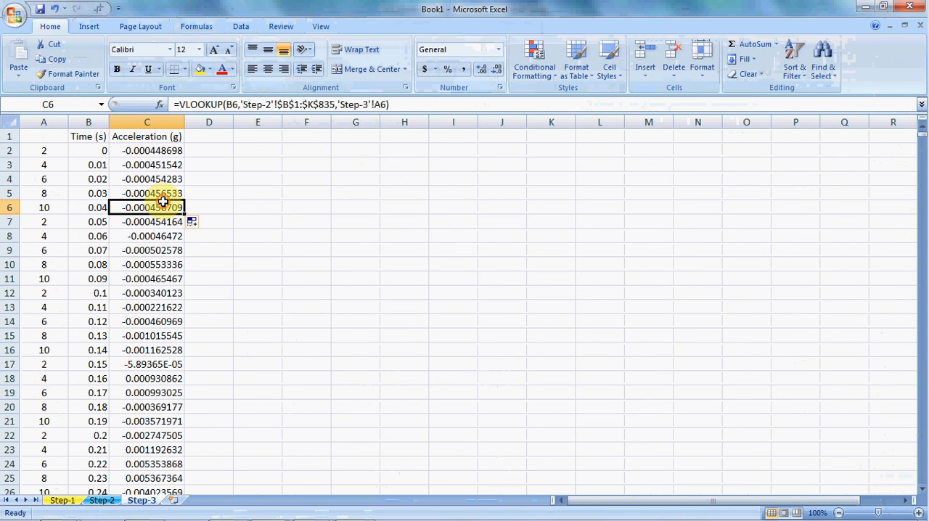
{"action": "left_click", "coordinate": [46, 150]}
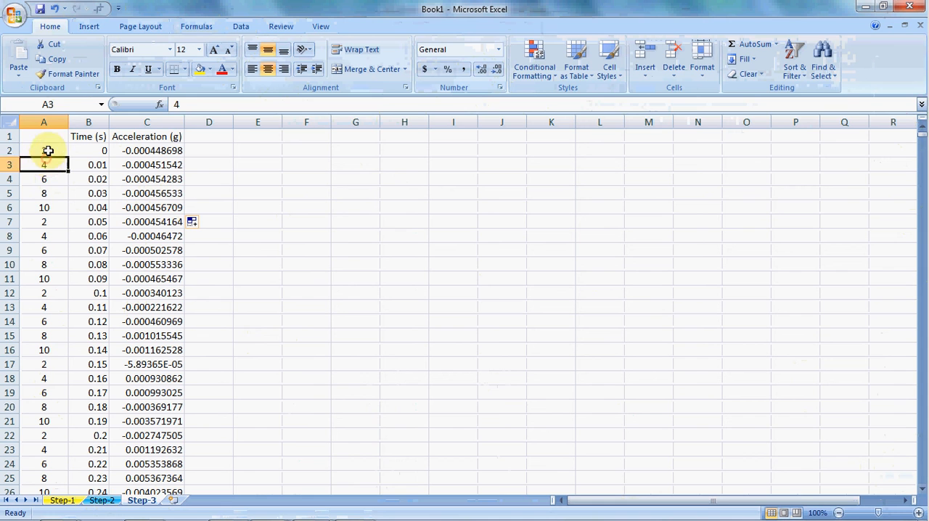
{"action": "left_click", "coordinate": [50, 188]}
{"action": "left_click", "coordinate": [52, 155]}
{"action": "left_click", "coordinate": [61, 192]}
{"action": "left_click", "coordinate": [145, 292]}
{"action": "left_click", "coordinate": [148, 252]}
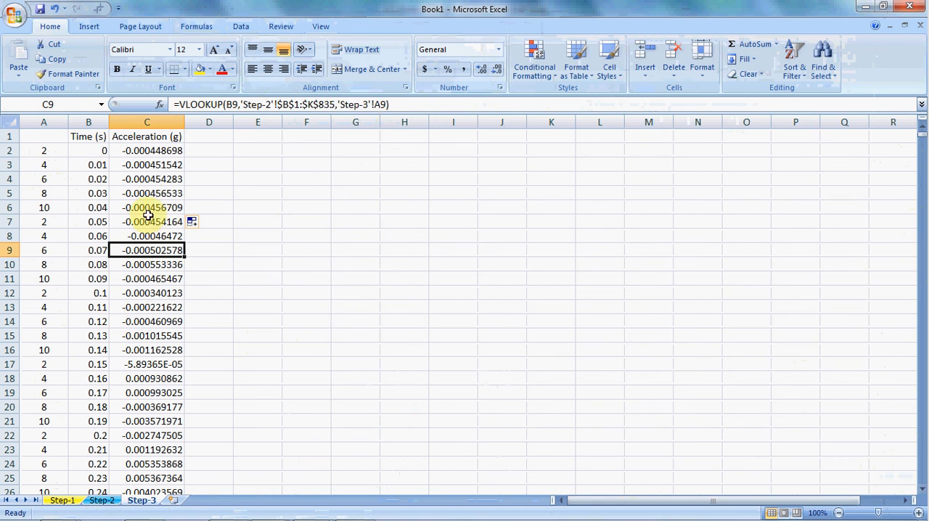
{"action": "left_click", "coordinate": [154, 237]}
{"action": "left_click", "coordinate": [154, 291]}
{"action": "left_click", "coordinate": [121, 166]}
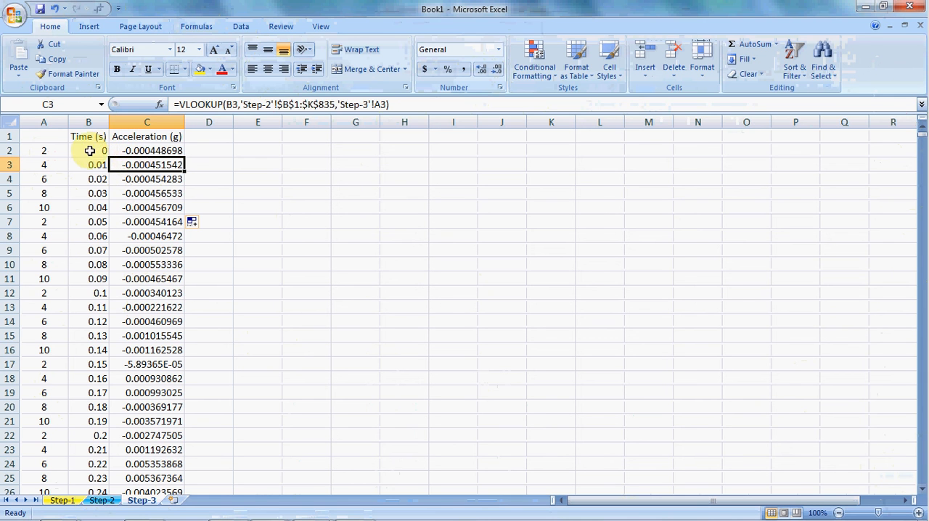
{"action": "left_click", "coordinate": [105, 150]}
{"action": "left_click", "coordinate": [100, 293]}
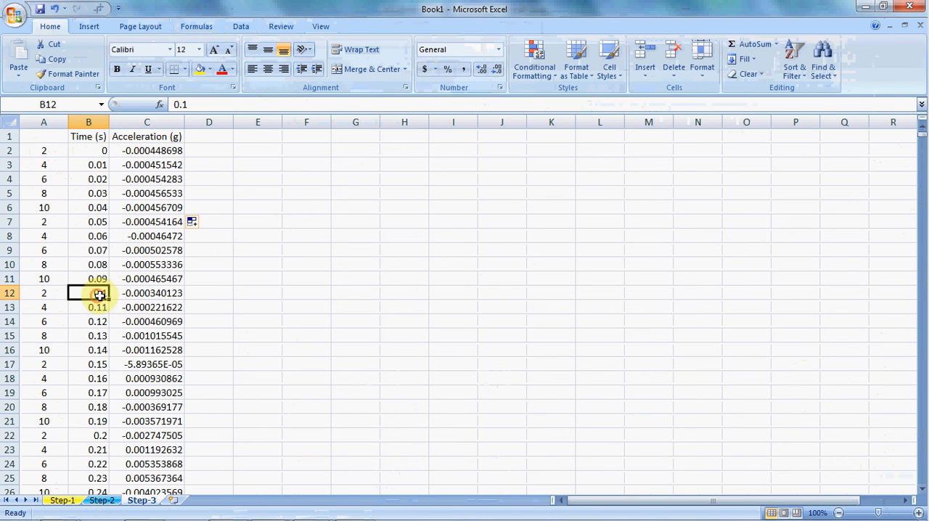
{"action": "left_click", "coordinate": [149, 293]}
- Compare the last acceleration on Step-3, beside time 41.71, with the value beside 41.710 in row 835 of Step-2
{"action": "left_click", "coordinate": [160, 308]}
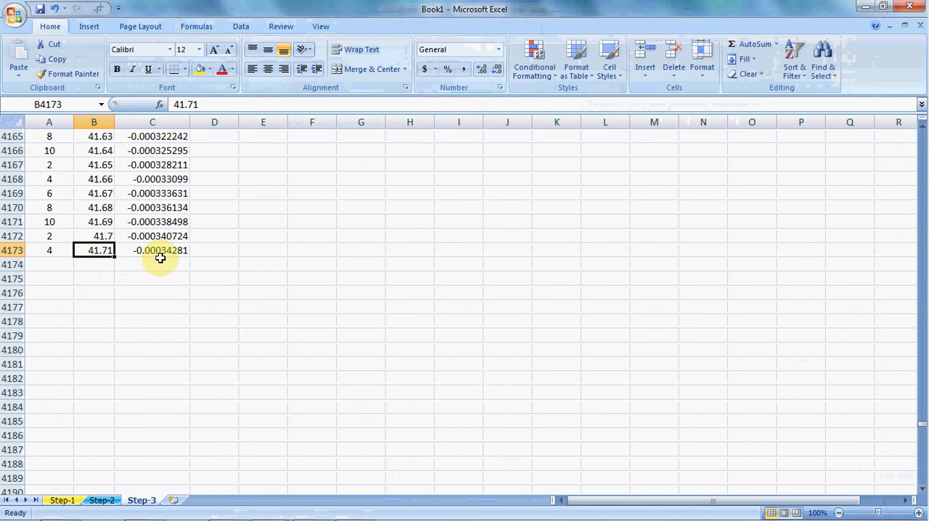
{"action": "left_click", "coordinate": [102, 500]}
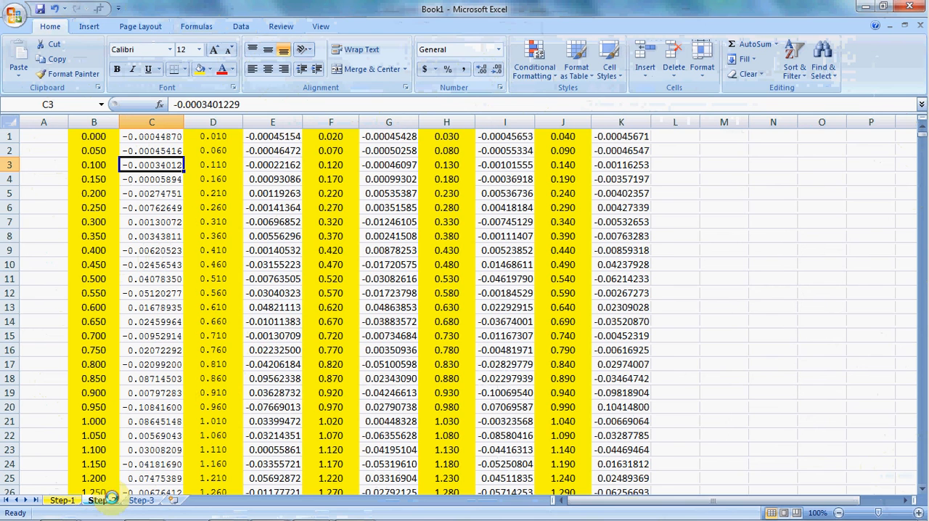
{"action": "left_click", "coordinate": [217, 379]}
{"action": "key", "text": "ctrl+shift+Down"}
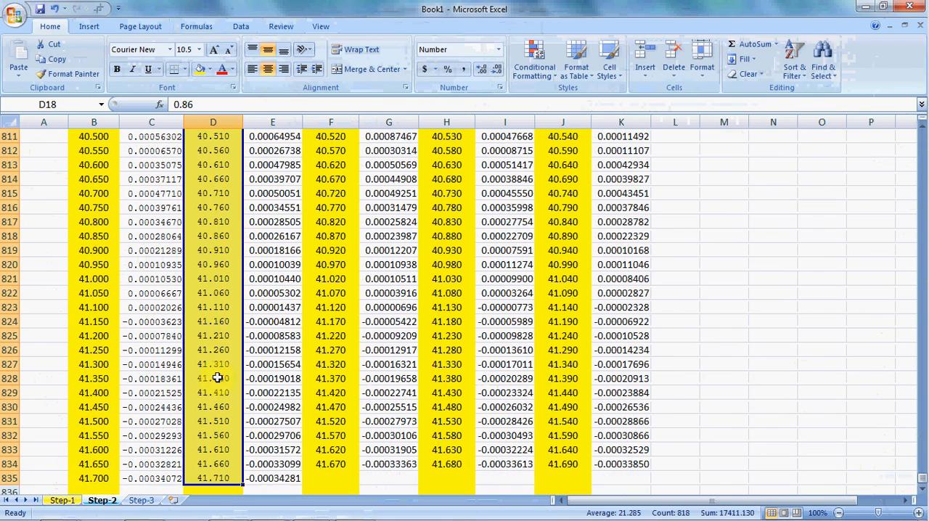
{"action": "scroll", "coordinate": [245, 382], "scroll_direction": "down", "scroll_amount": 4}
{"action": "left_click", "coordinate": [267, 345]}
{"action": "left_click", "coordinate": [272, 308]}
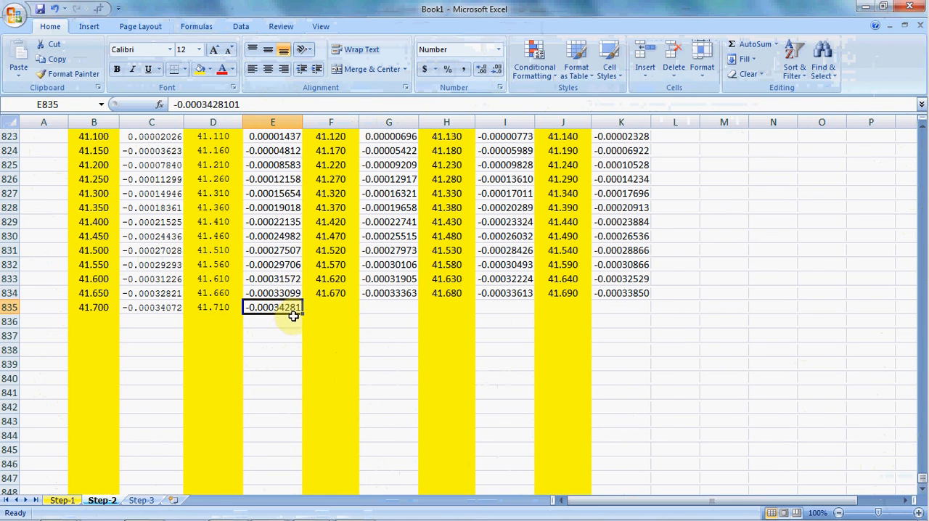
{"action": "left_click", "coordinate": [141, 500]}
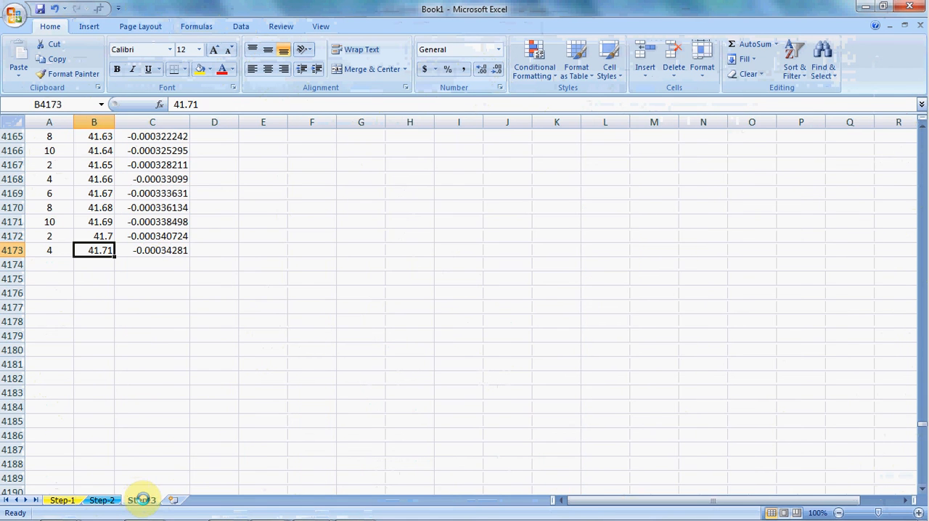
{"action": "left_click", "coordinate": [178, 252]}
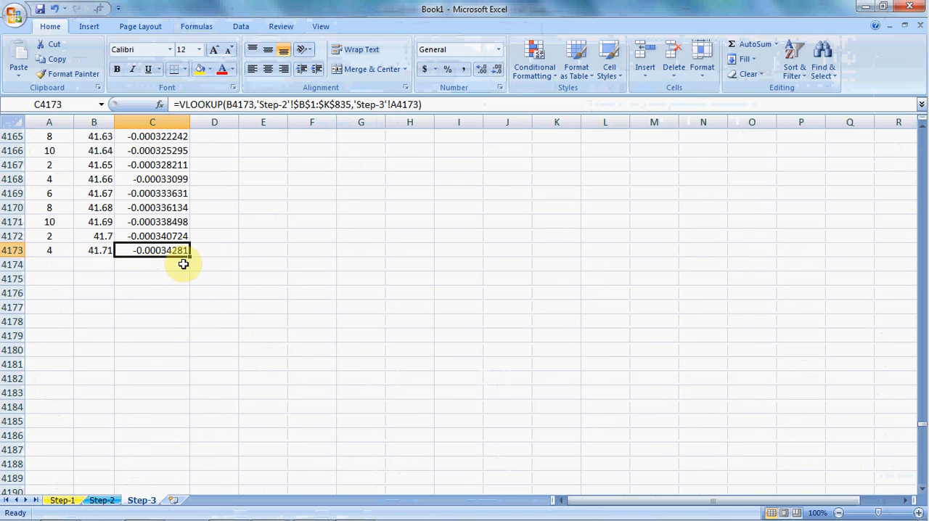
- Copy all time and acceleration values in B2:C4173 of Step-3, without the headers
{"action": "key", "text": "ctrl+shift+Up"}
{"action": "left_click", "coordinate": [263, 278]}
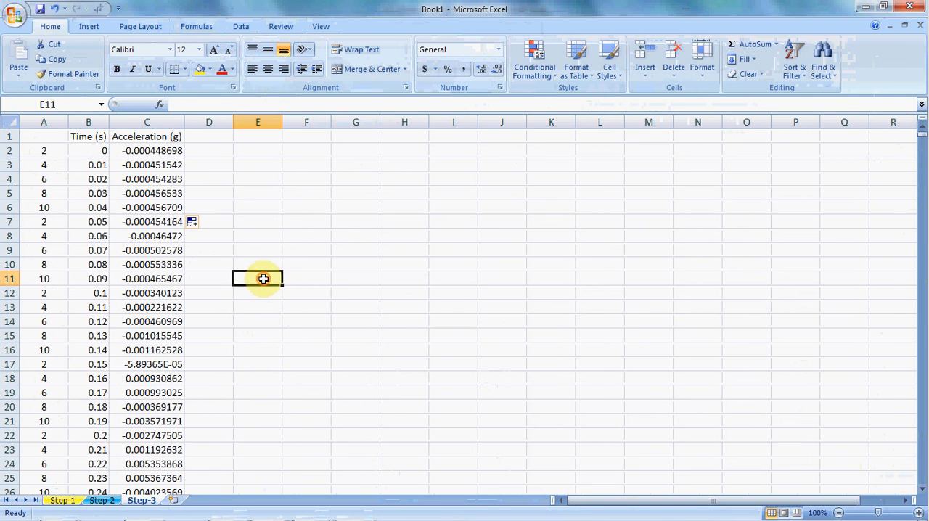
{"action": "left_click", "coordinate": [136, 190]}
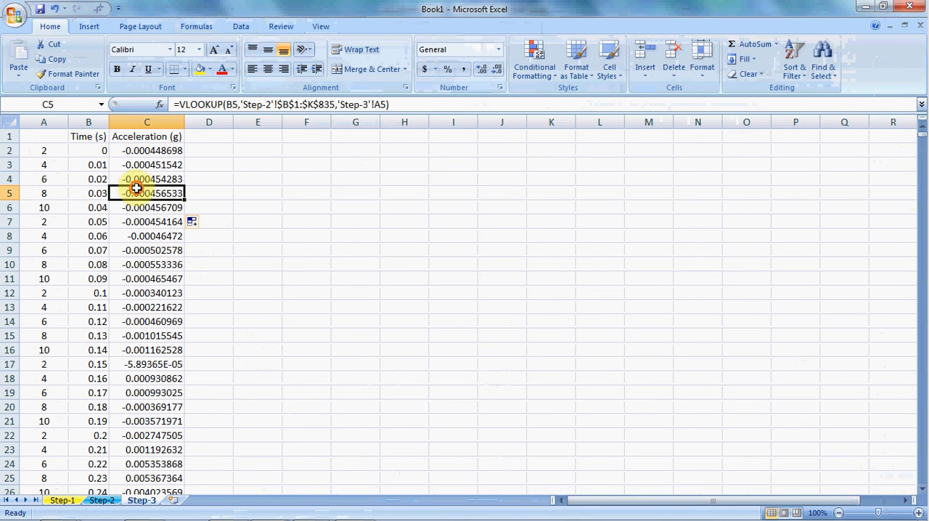
{"action": "left_click", "coordinate": [156, 319]}
{"action": "left_click", "coordinate": [246, 313]}
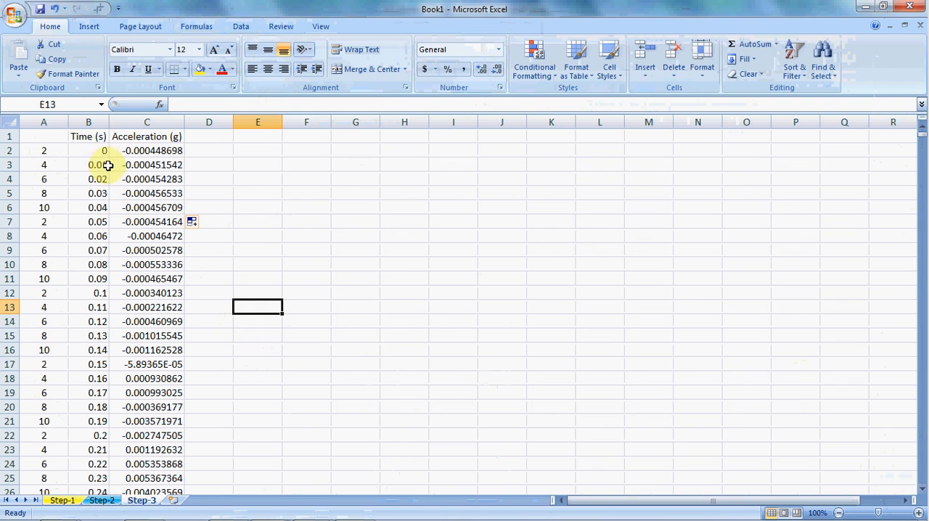
{"action": "left_click_drag", "start_coordinate": [98, 153], "coordinate": [180, 154]}
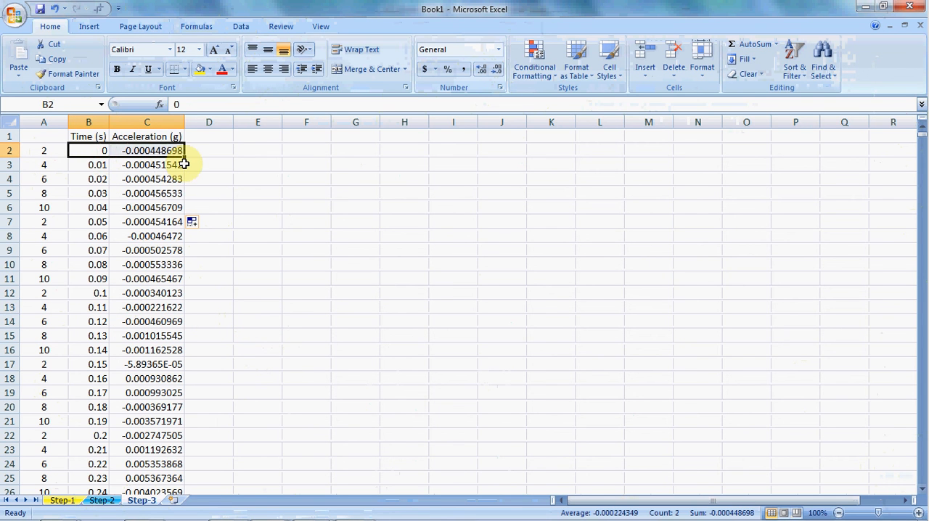
{"action": "key", "text": "shift+Down"}
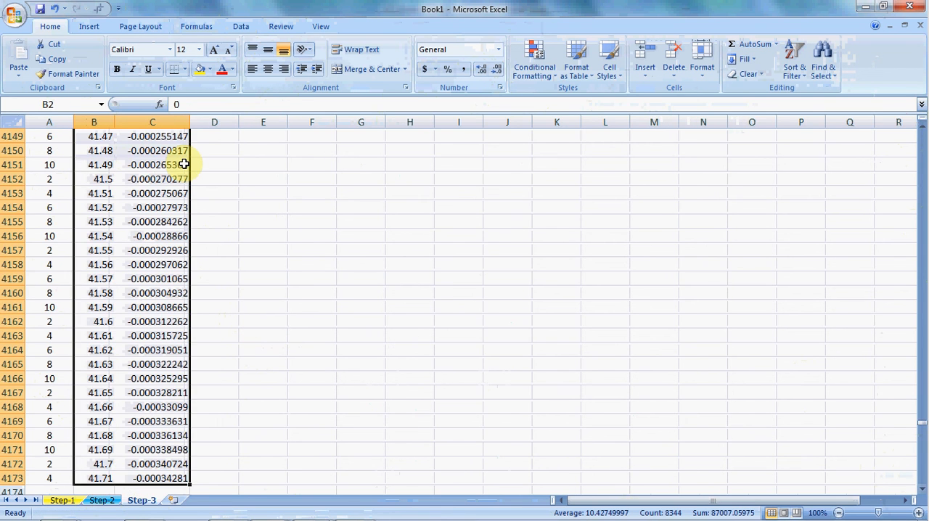
{"action": "key", "text": "ctrl+c"}
- Paste the copied time and acceleration data into a new Notepad document and save it as San Fernando.txt on drive D
{"action": "key", "text": "super"}
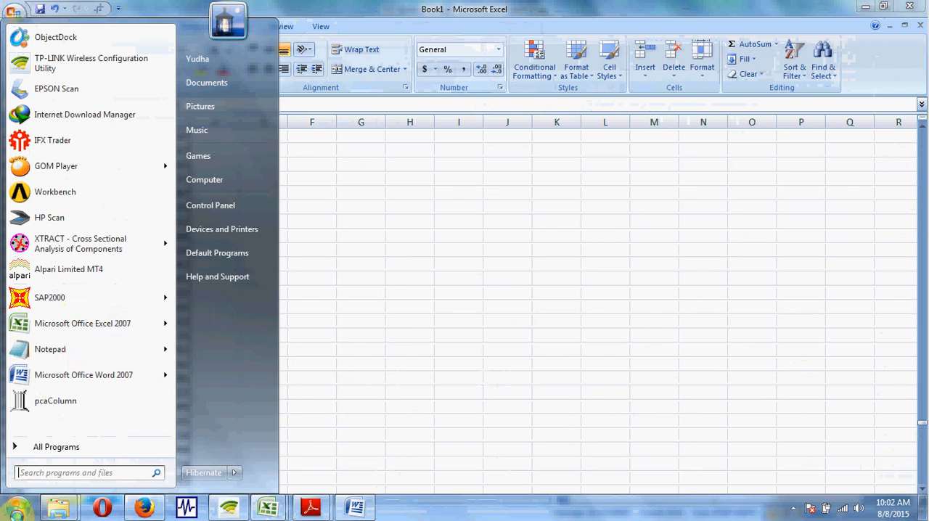
{"action": "left_click", "coordinate": [83, 349]}
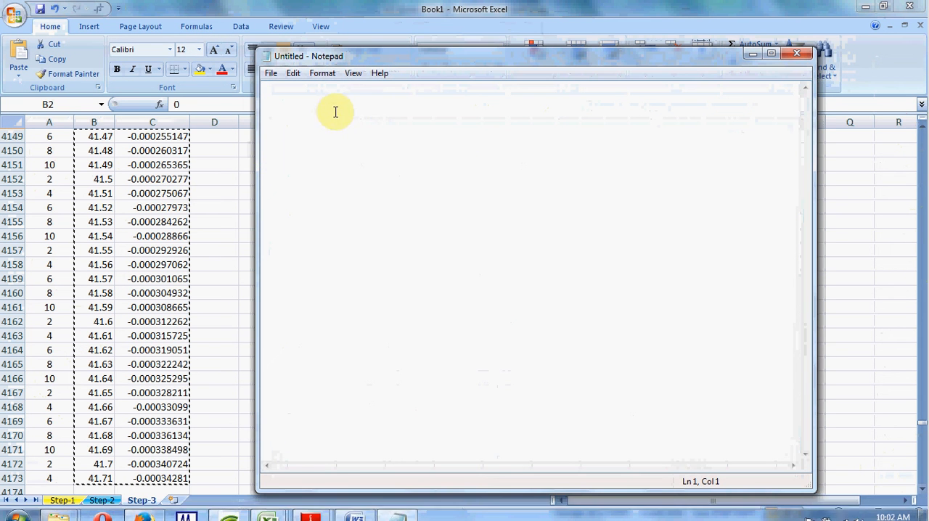
{"action": "key", "text": "ctrl+s"}
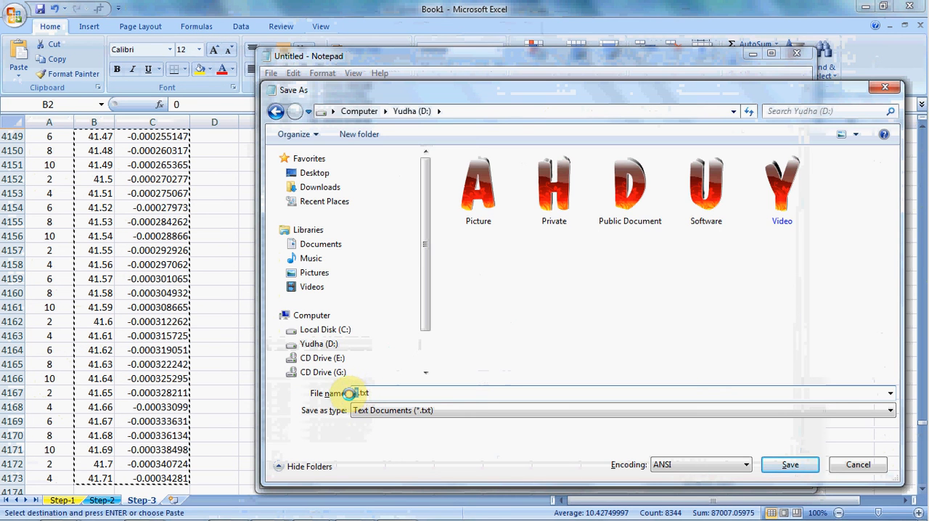
{"action": "type", "text": "San"}
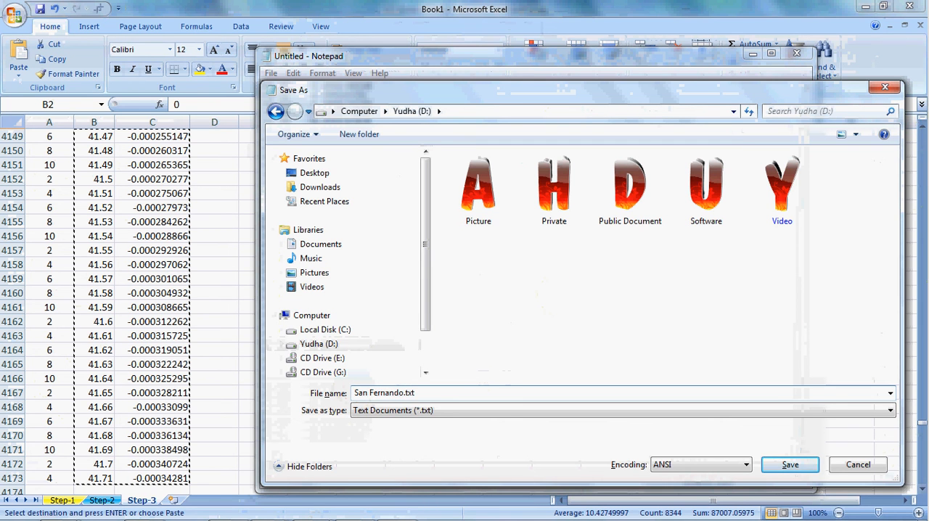
{"action": "type", "text": " Fernando"}
{"action": "key", "text": "Return"}
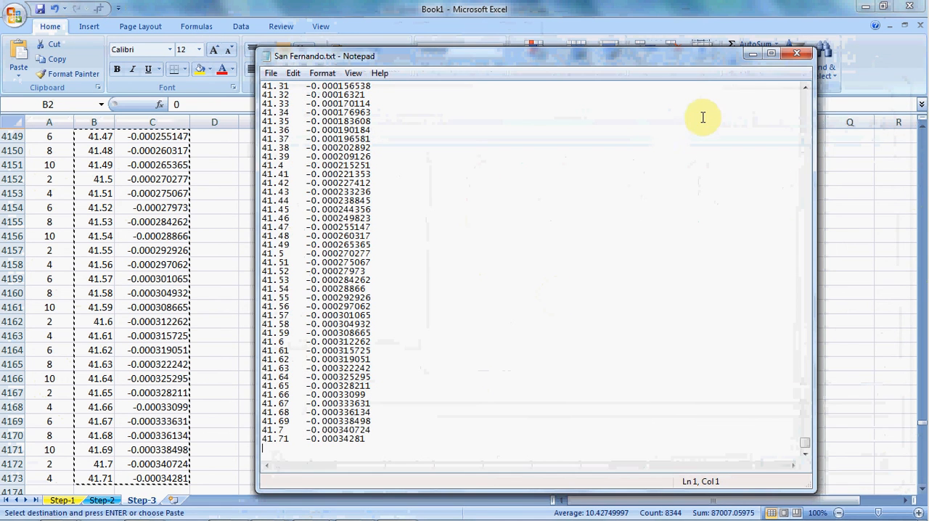
- Review the values in San Fernando.txt up to its first line, and close the file
{"action": "left_click", "coordinate": [556, 227]}
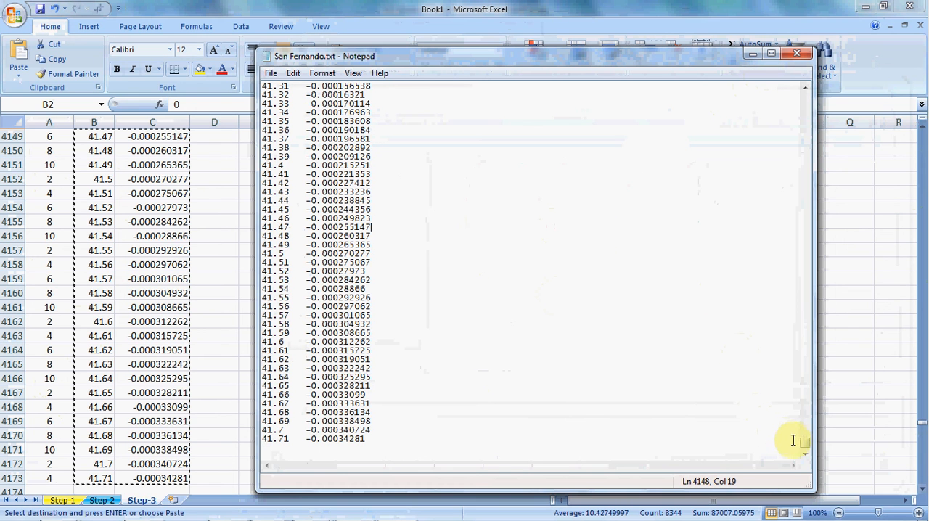
{"action": "left_click_drag", "start_coordinate": [801, 442], "coordinate": [802, 65]}
{"action": "left_click", "coordinate": [797, 54]}
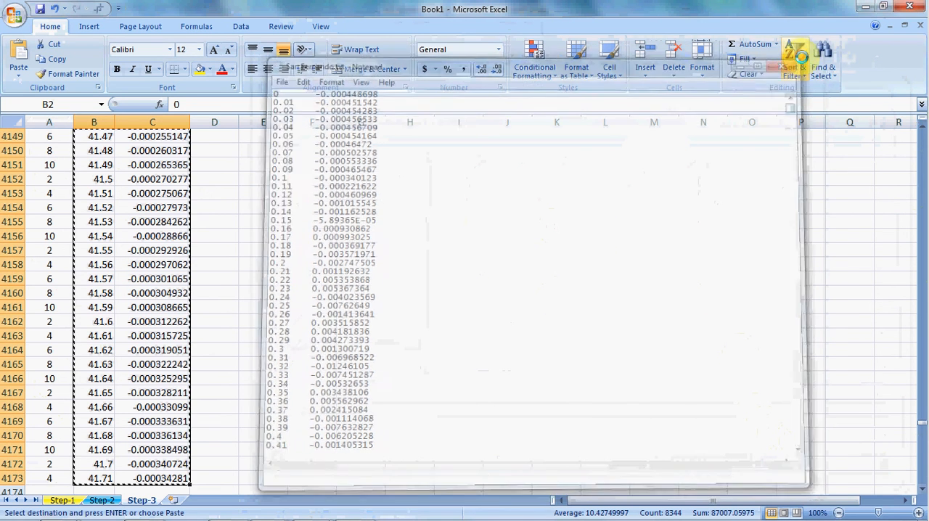
{"action": "left_click", "coordinate": [888, 69]}
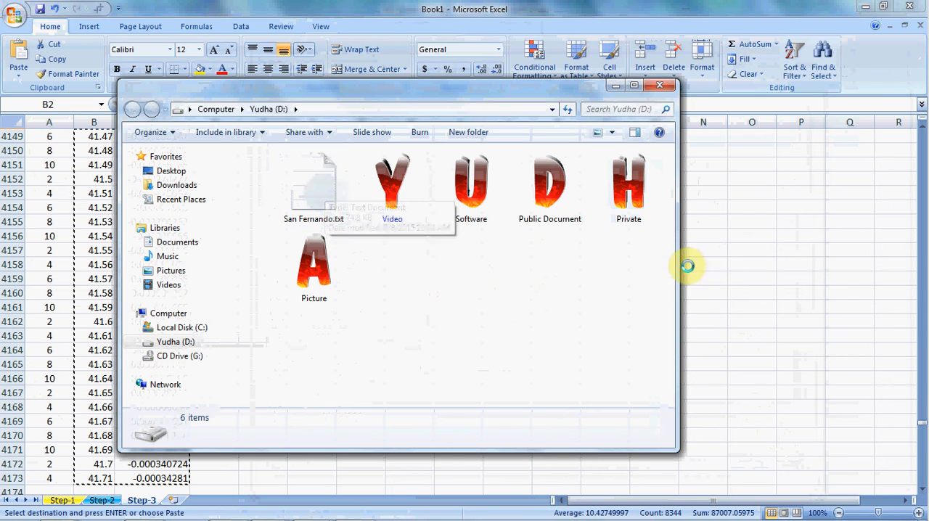
- Widen the drive D folder window, reopen San Fernando.txt, check its first time and acceleration values, and close the file
{"action": "left_click_drag", "start_coordinate": [676, 277], "coordinate": [749, 285]}
{"action": "double_click", "coordinate": [336, 182]}
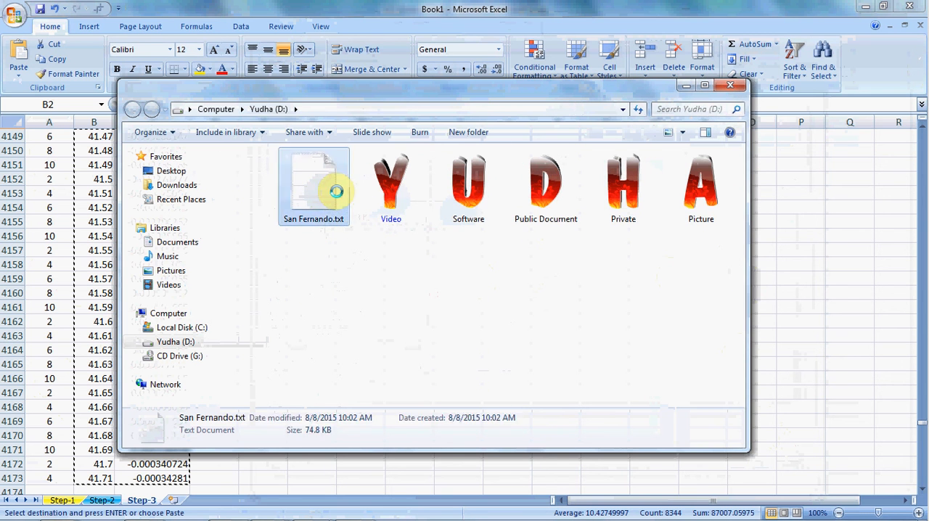
{"action": "left_click", "coordinate": [488, 283]}
{"action": "scroll", "coordinate": [373, 228], "scroll_direction": "down", "scroll_amount": 14}
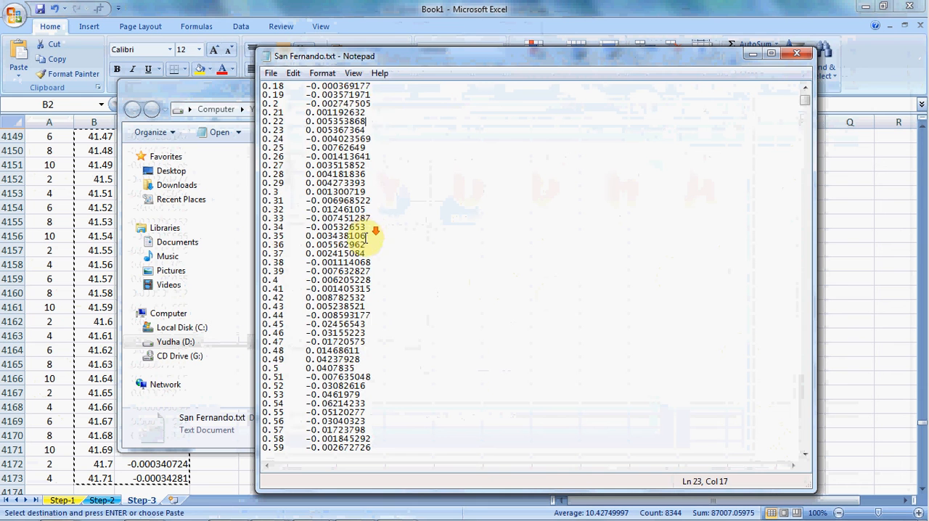
{"action": "scroll", "coordinate": [372, 236], "scroll_direction": "up", "scroll_amount": 9}
{"action": "scroll", "coordinate": [372, 237], "scroll_direction": "up", "scroll_amount": 5}
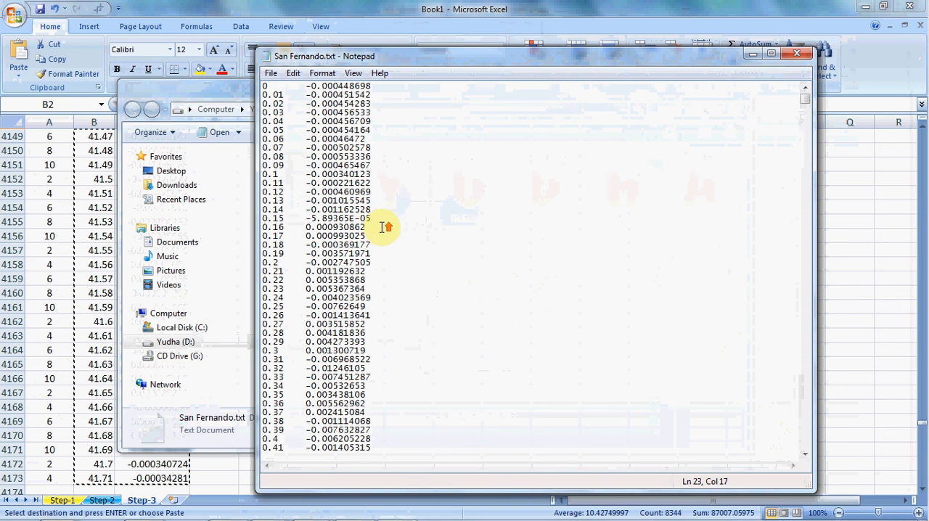
{"action": "left_click", "coordinate": [797, 54]}
- Return to the Step-3 worksheet and end the pending copy of the time and acceleration range
{"action": "left_click", "coordinate": [404, 281]}
{"action": "left_click", "coordinate": [819, 294]}
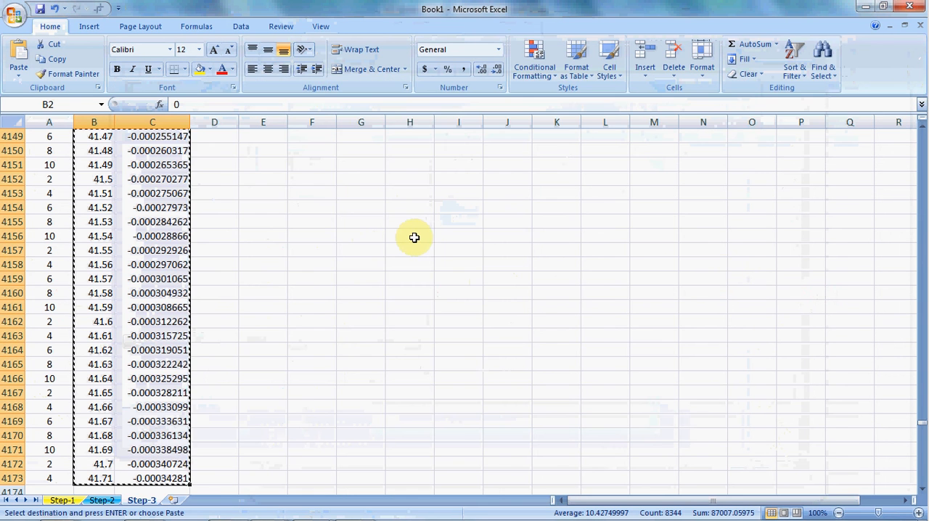
{"action": "key", "text": "Return"}
- Switch to Firefox, review the PEER NGA-West2 search page for the San Fernando event, and return to the Excel workbook
{"action": "mouse_move", "coordinate": [103, 507]}
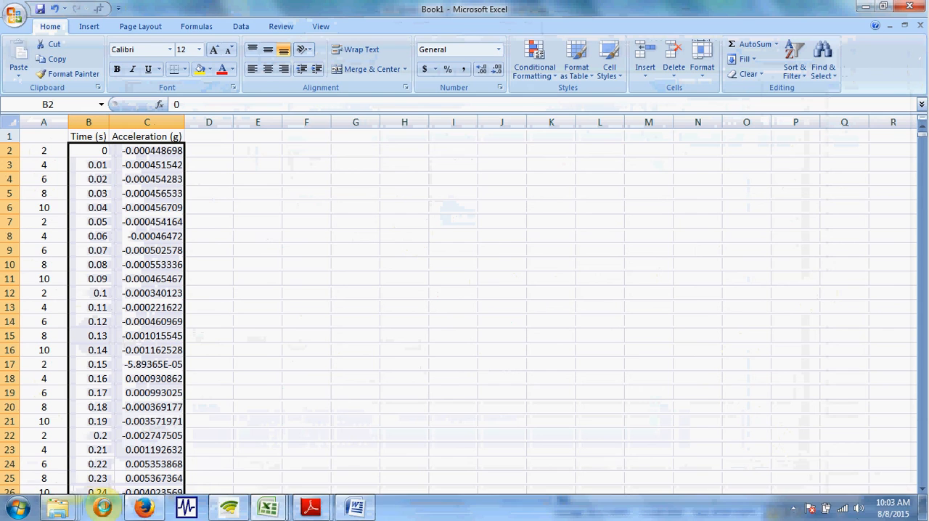
{"action": "left_click", "coordinate": [145, 508]}
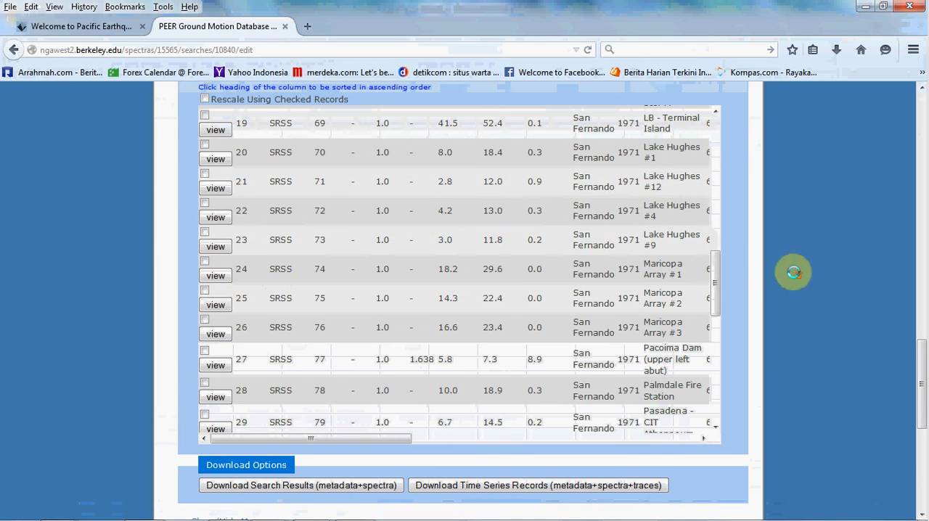
{"action": "scroll", "coordinate": [793, 272], "scroll_direction": "up", "scroll_amount": 20}
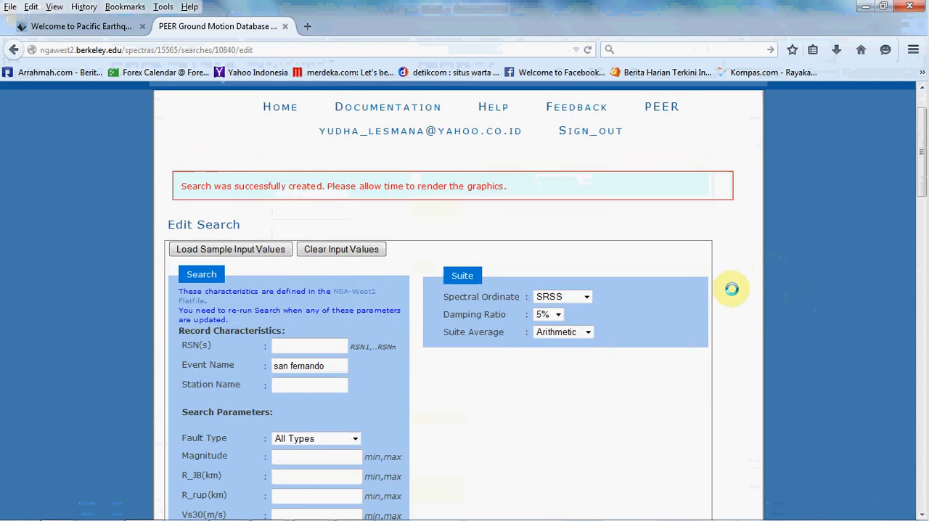
{"action": "scroll", "coordinate": [731, 289], "scroll_direction": "up", "scroll_amount": 2}
{"action": "scroll", "coordinate": [745, 293], "scroll_direction": "down", "scroll_amount": 6}
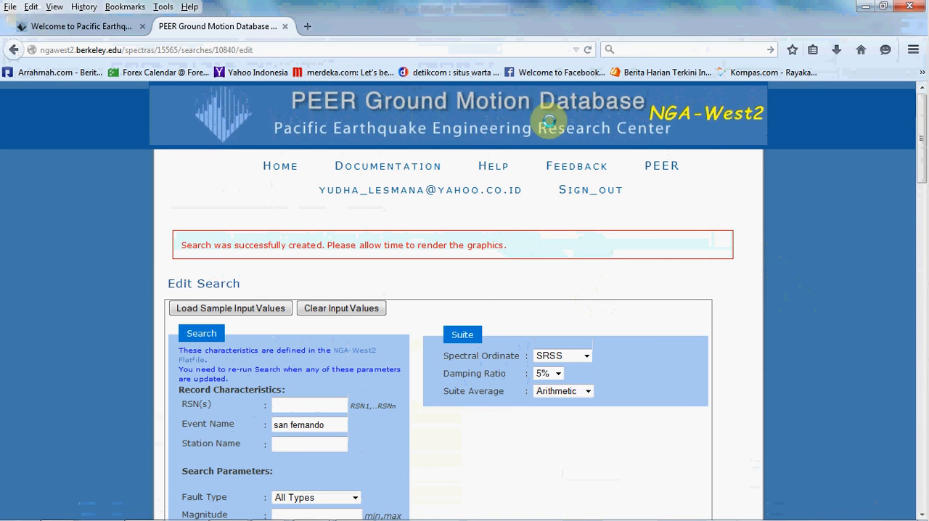
{"action": "scroll", "coordinate": [804, 208], "scroll_direction": "down", "scroll_amount": 4}
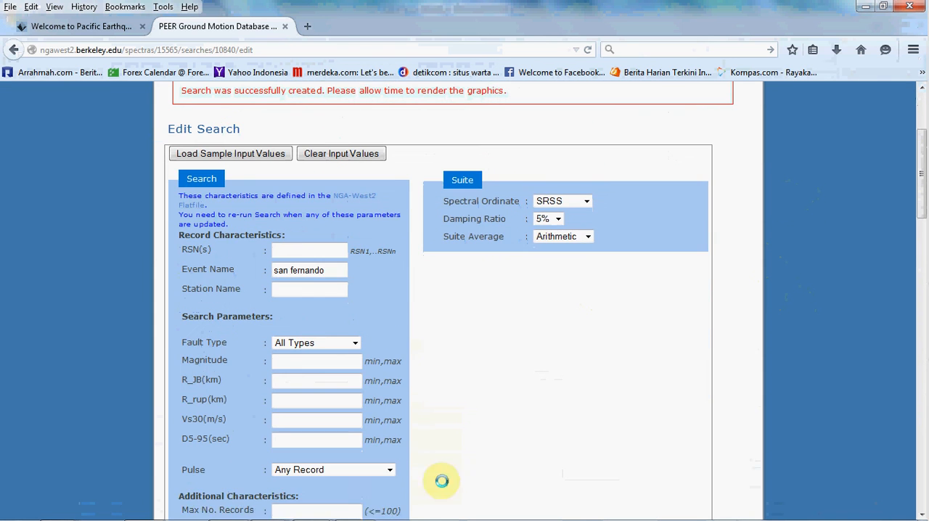
{"action": "left_click", "coordinate": [268, 508]}
{"action": "left_click", "coordinate": [355, 207]}
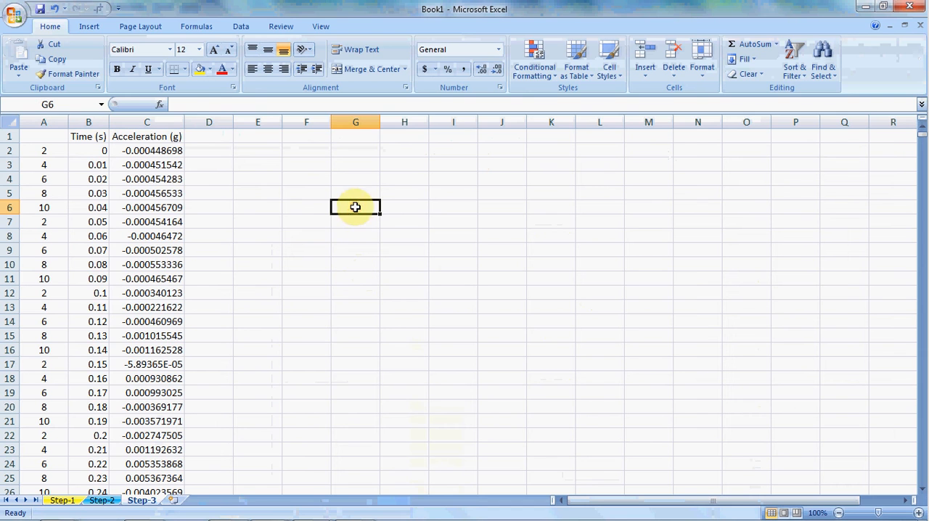
{"action": "left_click", "coordinate": [260, 151]}
{"action": "left_click", "coordinate": [269, 191]}
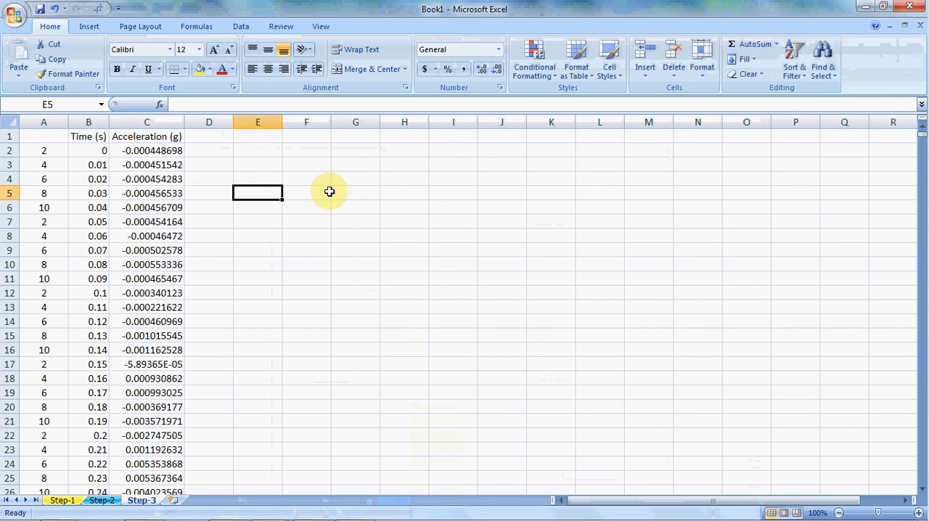
{"action": "left_click", "coordinate": [338, 202]}
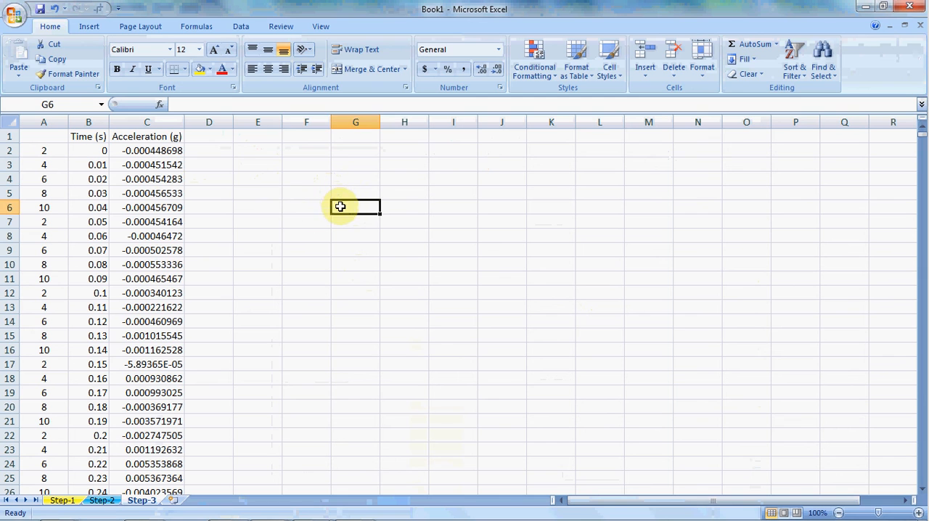
{"action": "left_click", "coordinate": [294, 220]}
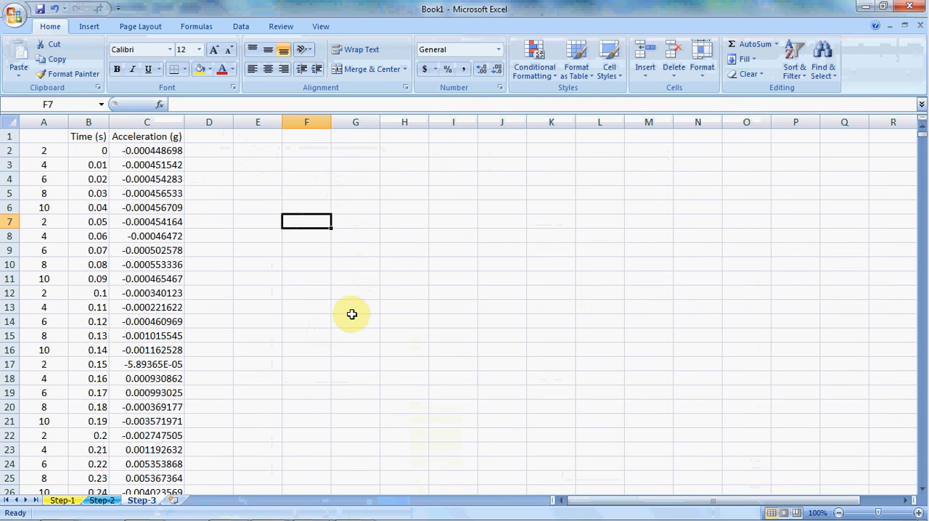